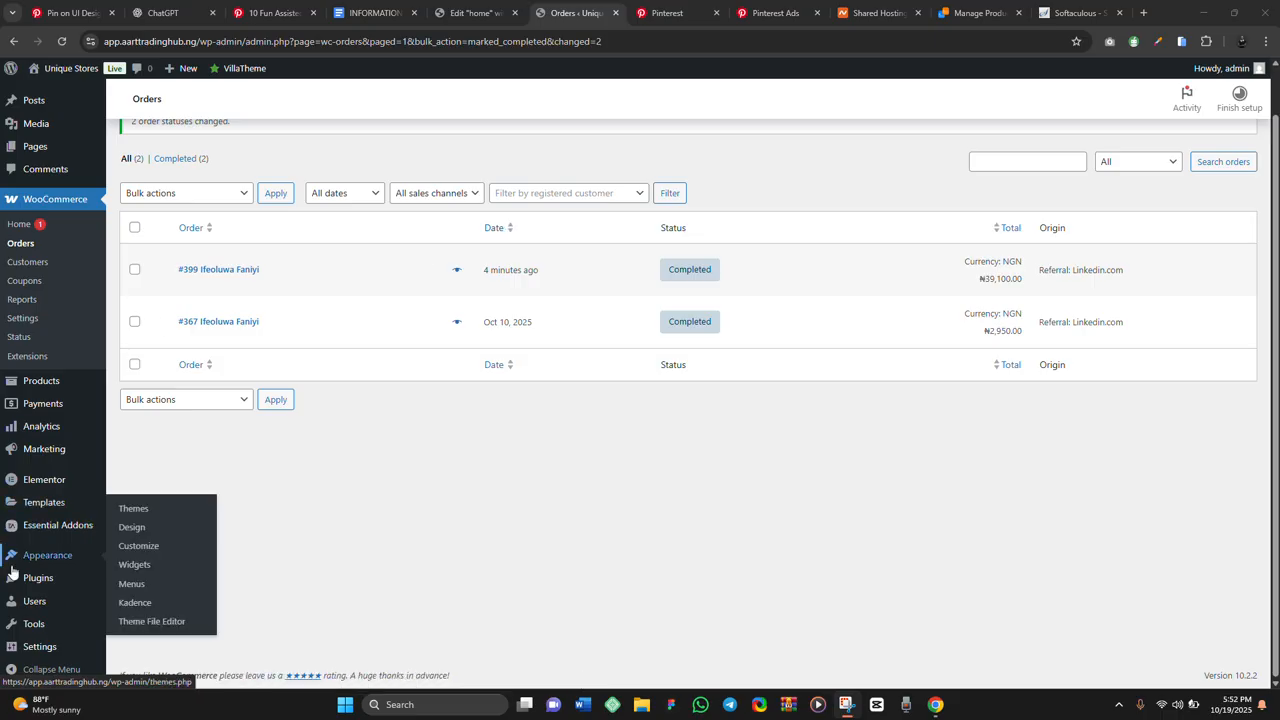
Search the plugin directory for 'metform' and install the MetForm plugin
mouse_move(40, 580)
click(145, 601)
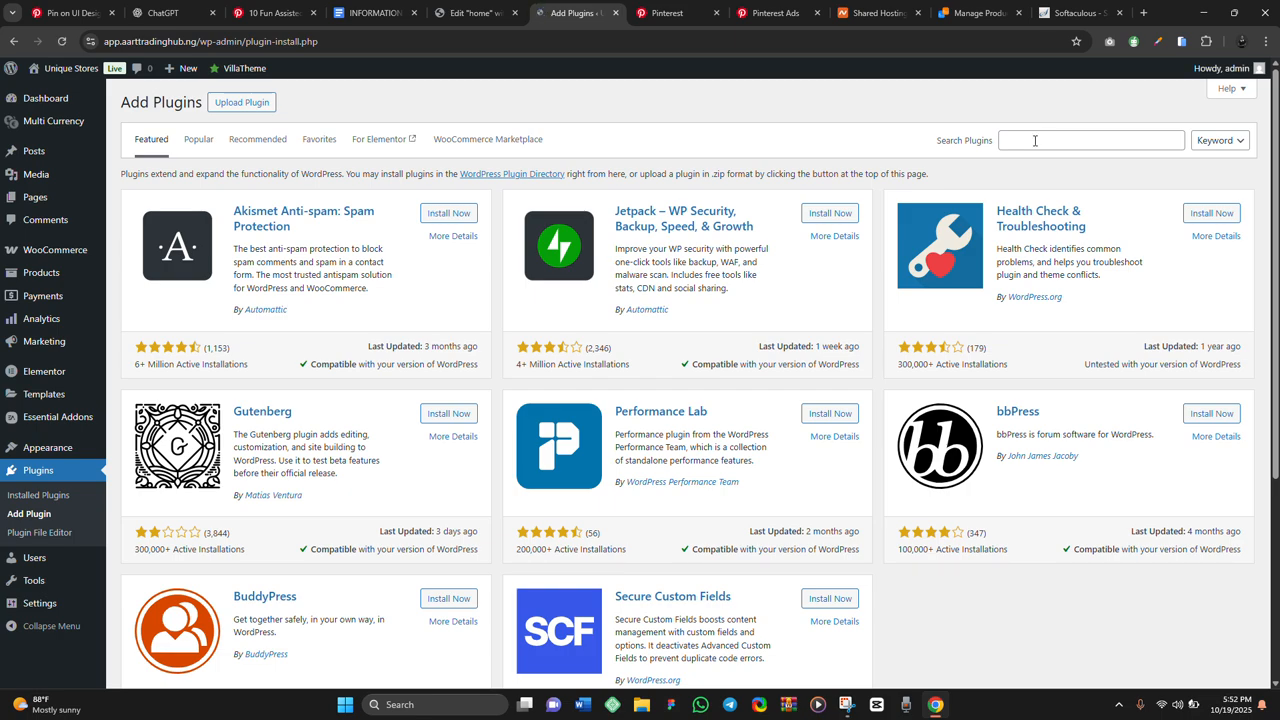
click(1030, 146)
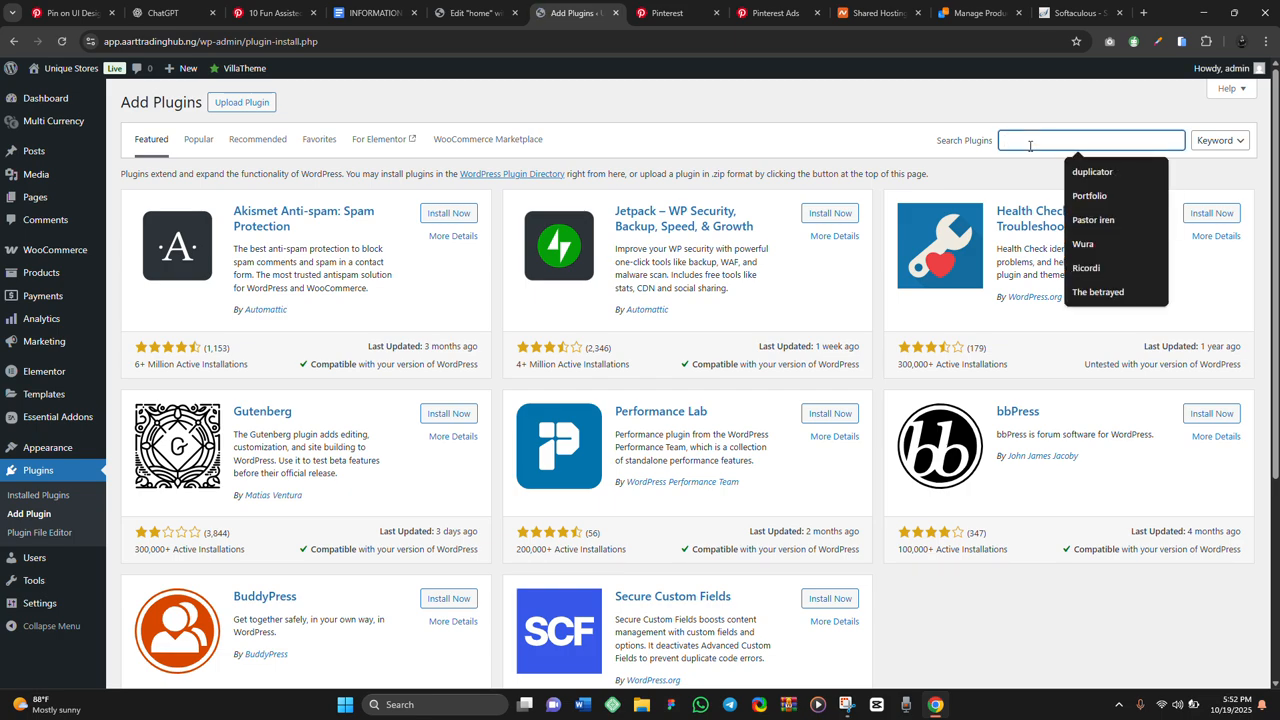
text(met)
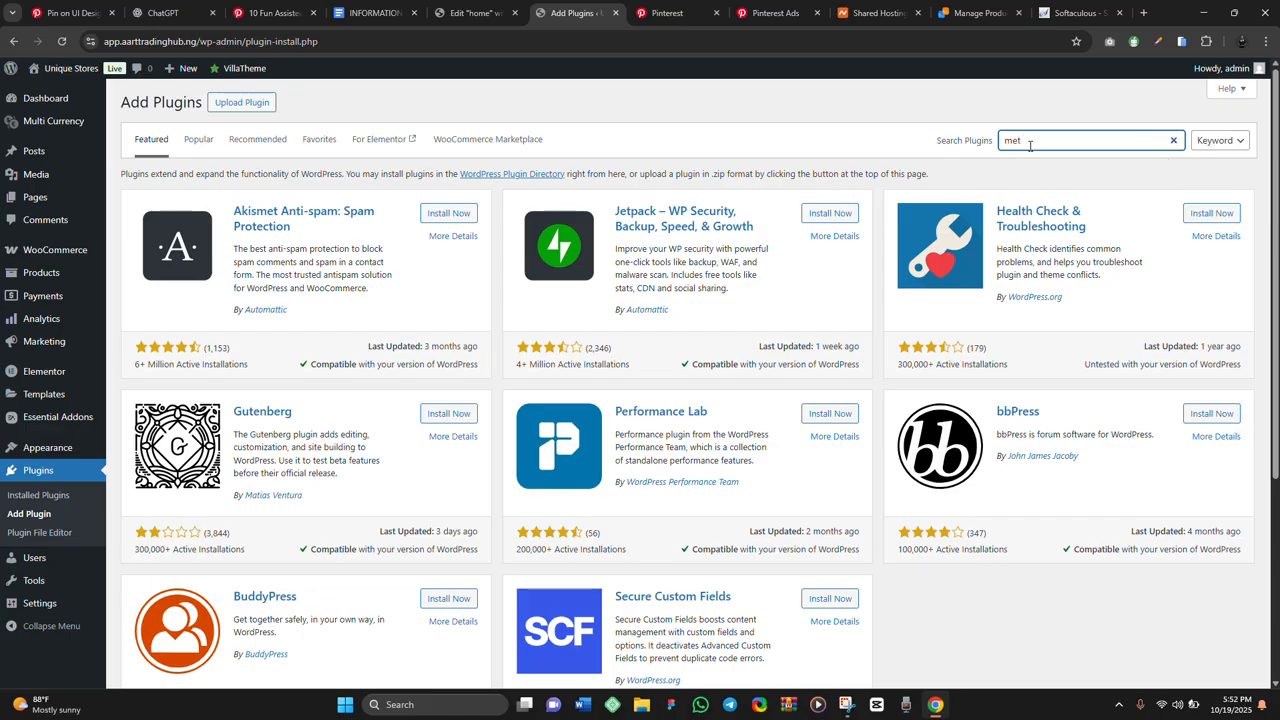
text(form)
key(Return)
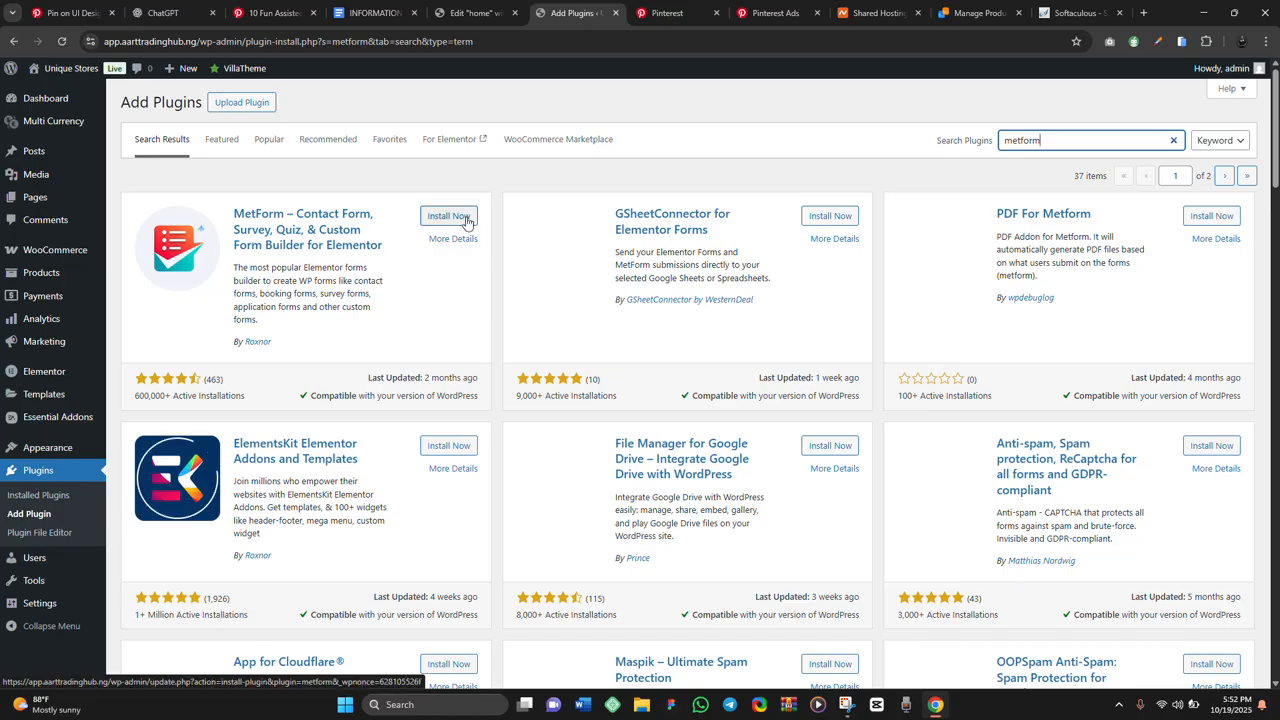
click(462, 218)
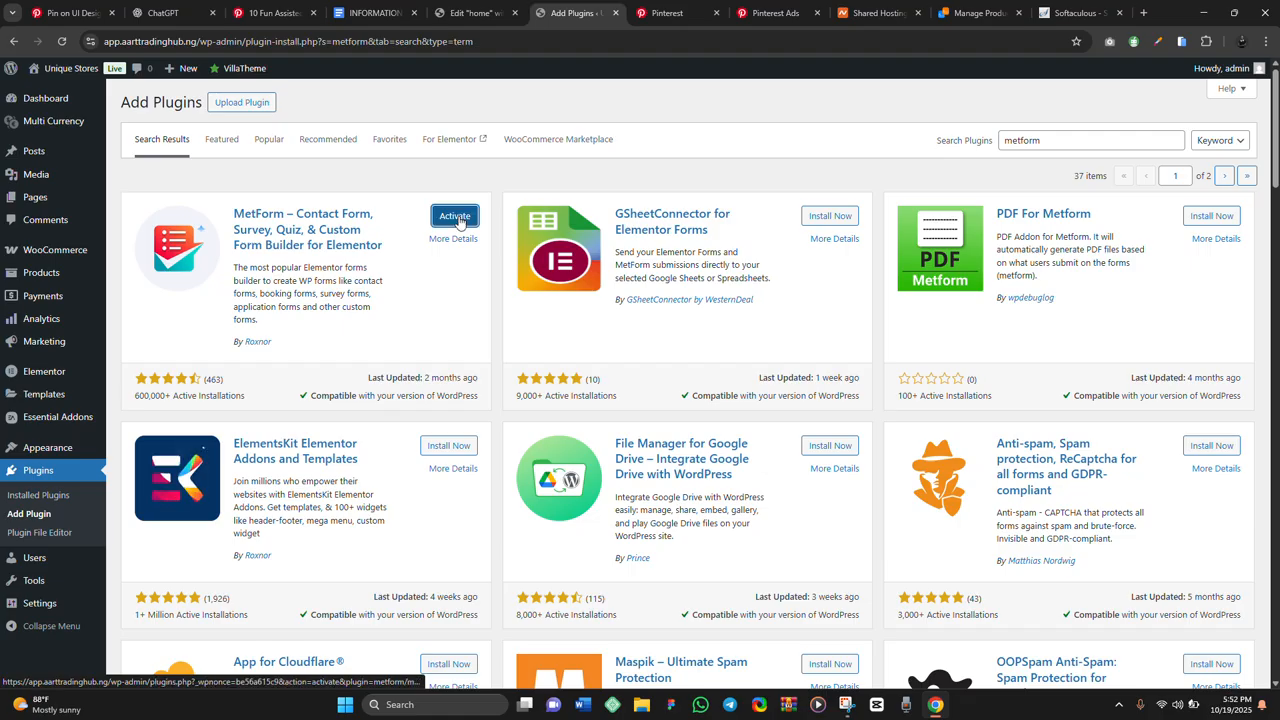
Activate MetForm and launch its Get Started setup wizard from the admin sidebar
click(455, 217)
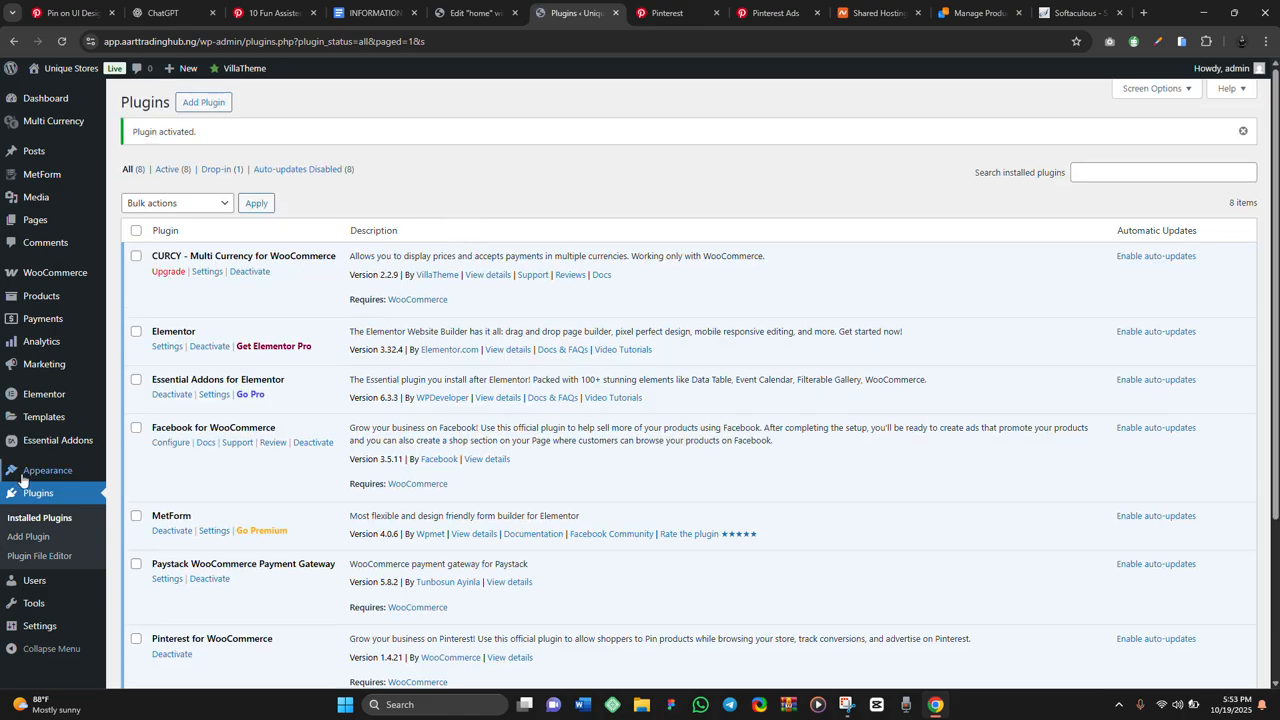
click(209, 535)
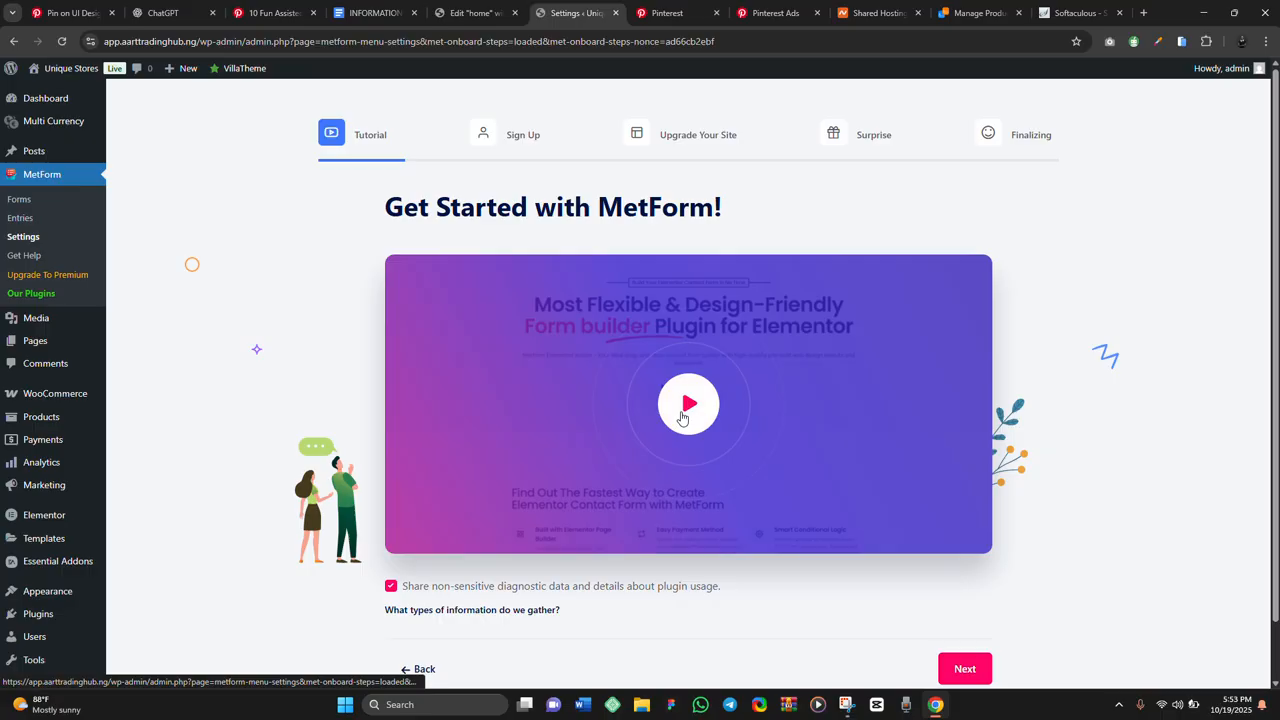
Skip the Tutorial, Sign Up and Upgrade steps without extra plugins, then complete setup
scroll(682, 417, down, 1)
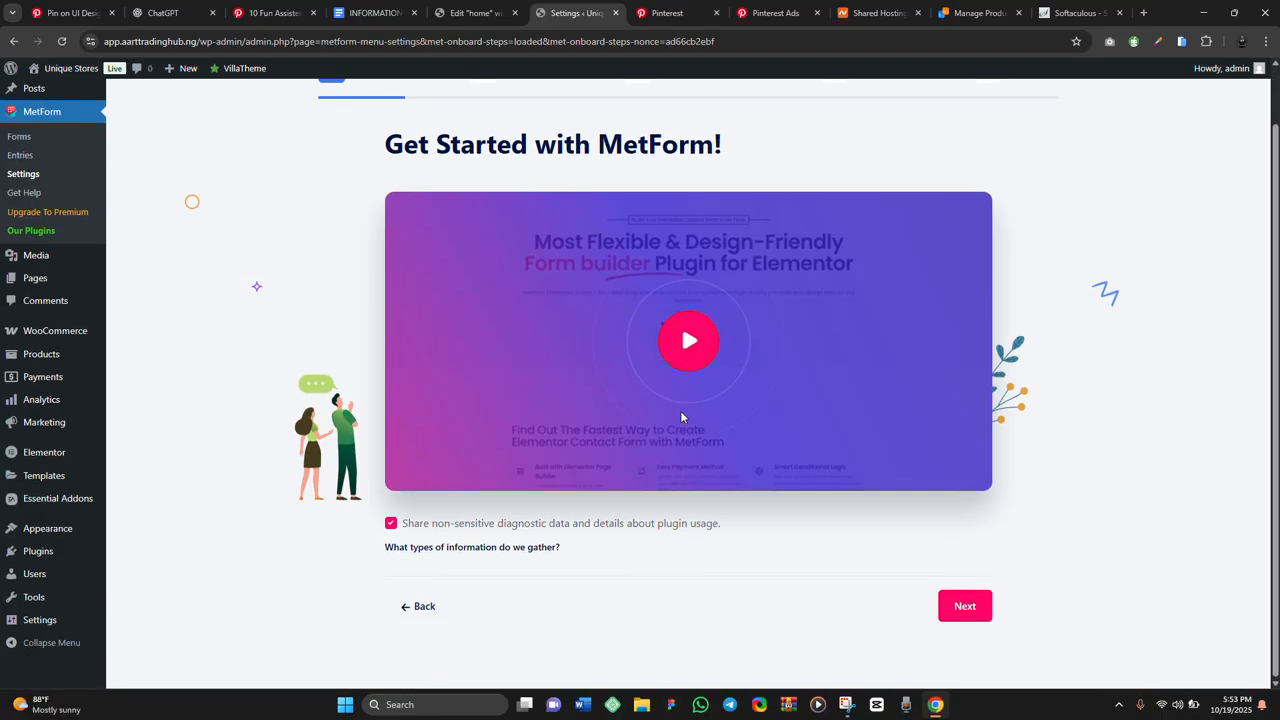
scroll(682, 417, up, 1)
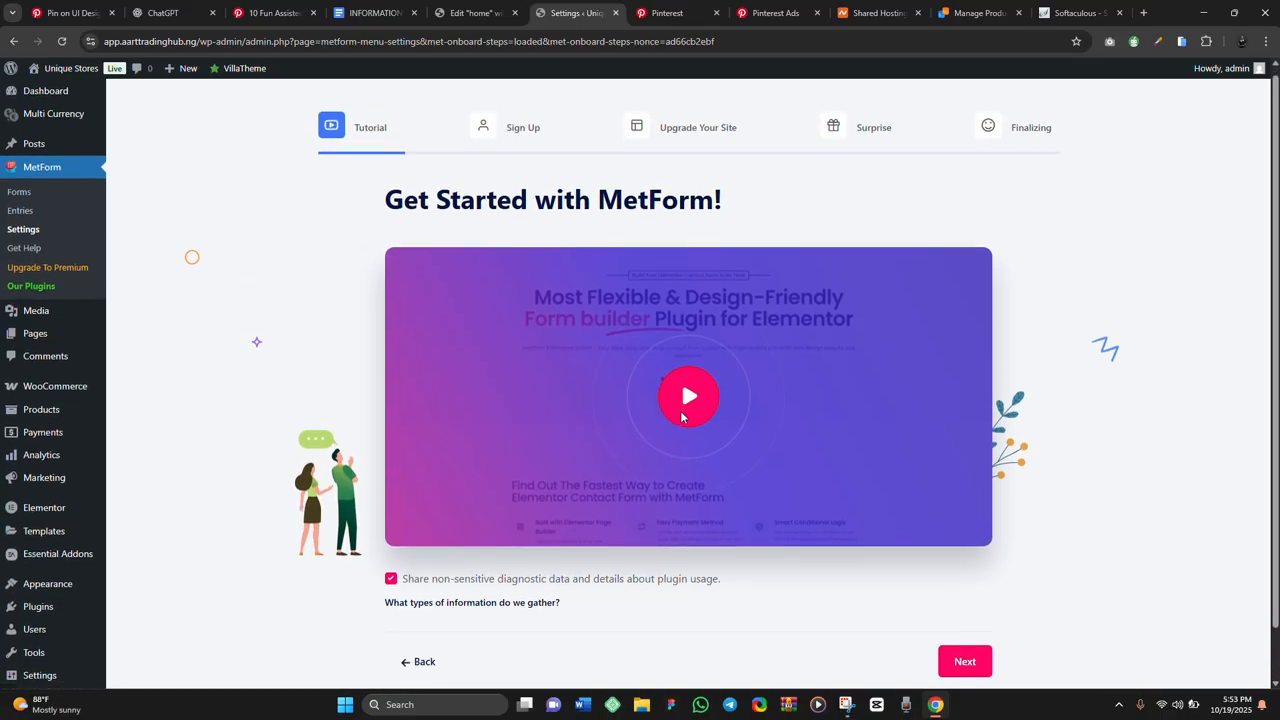
scroll(682, 417, down, 1)
scroll(682, 417, up, 1)
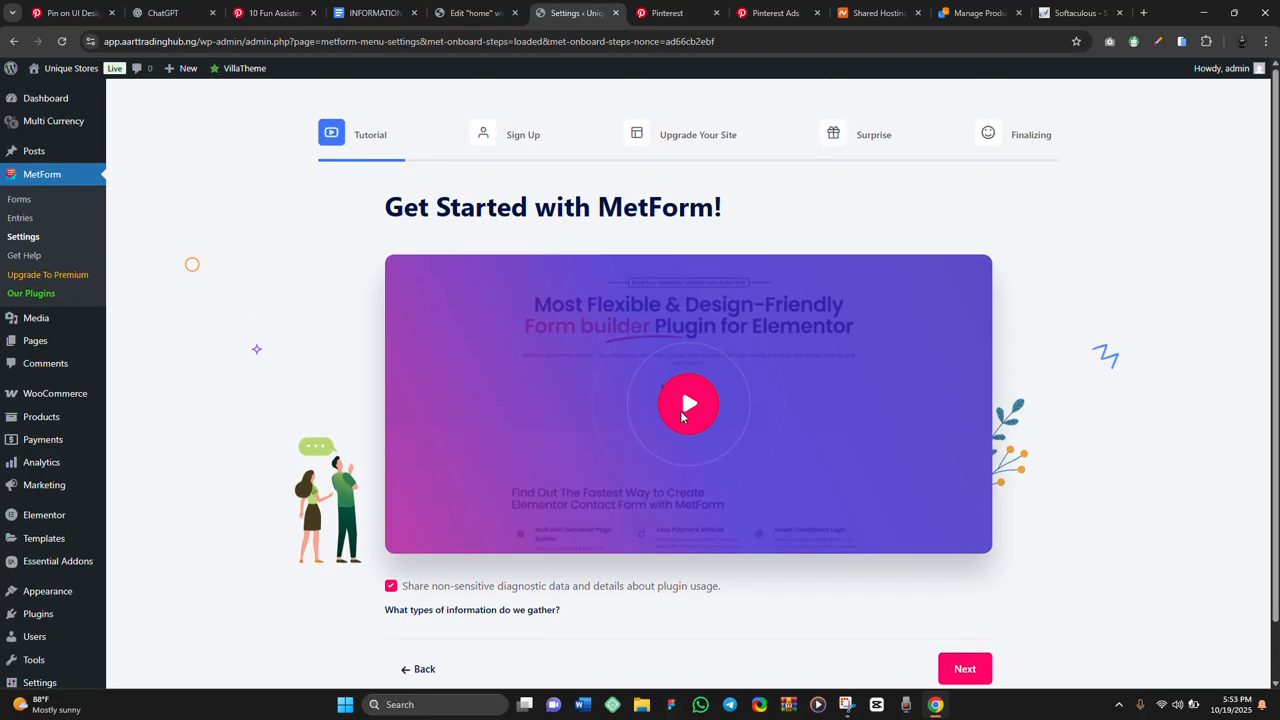
click(962, 670)
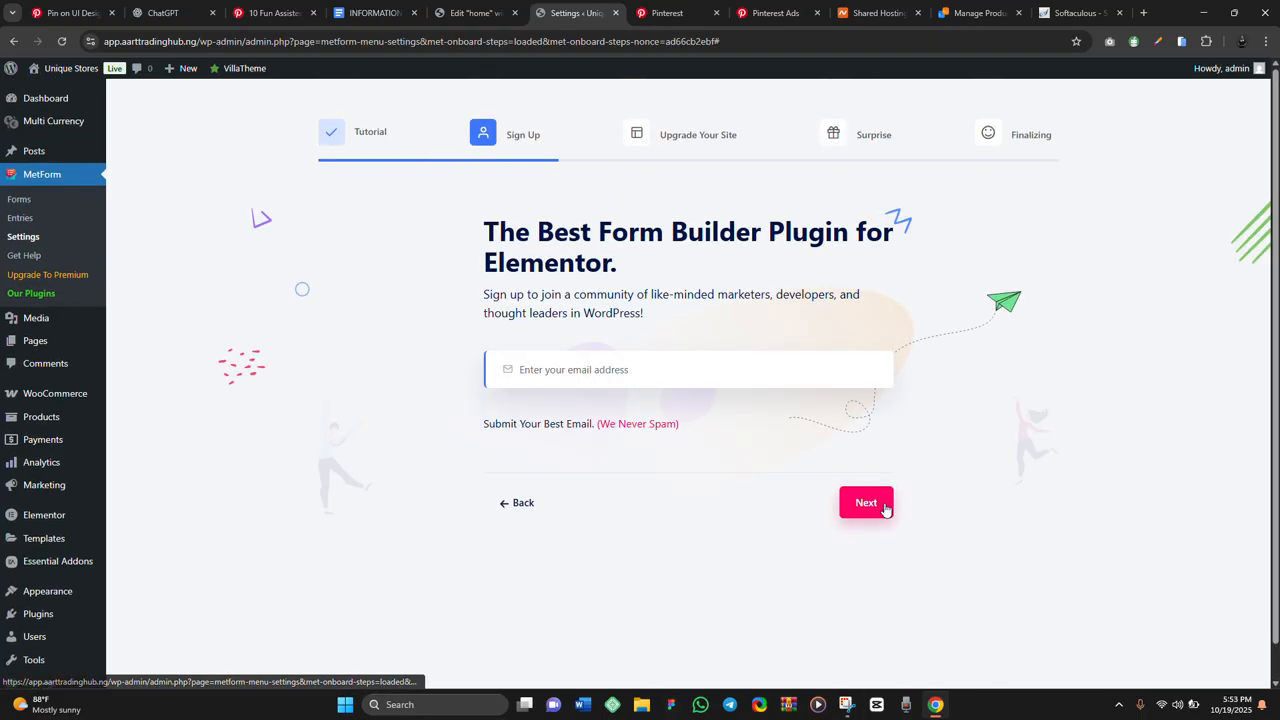
click(864, 503)
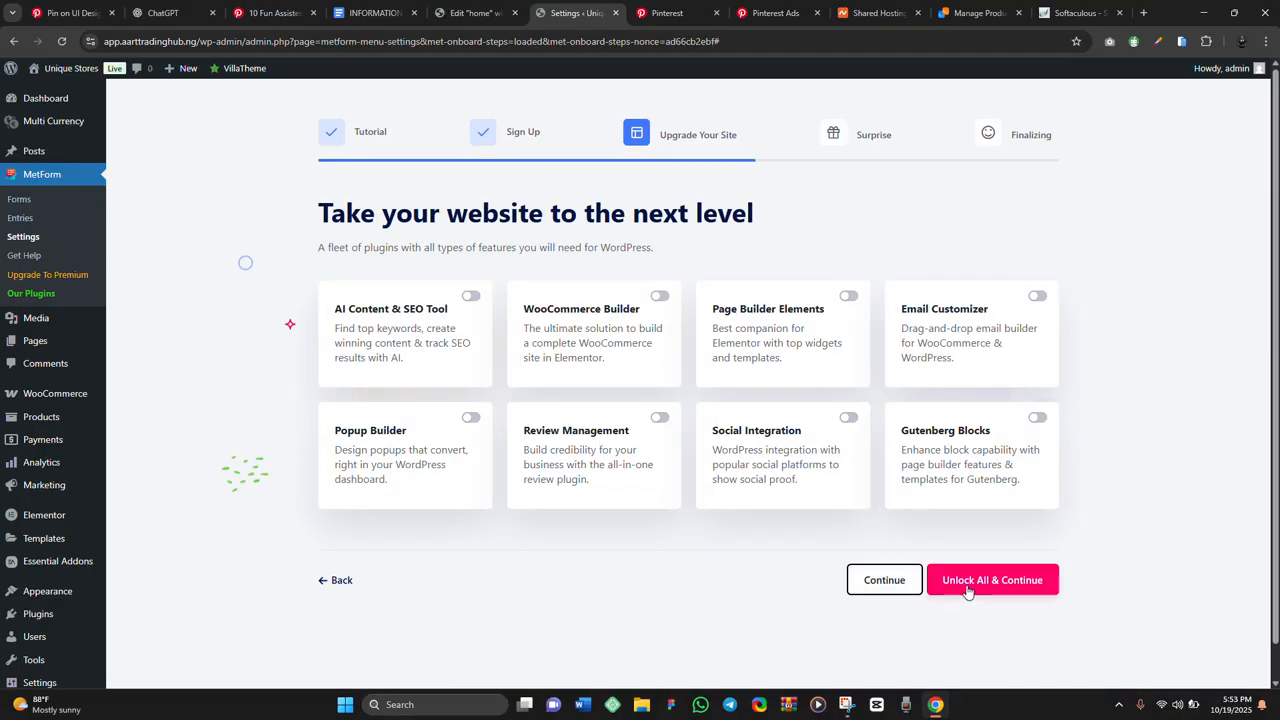
click(886, 575)
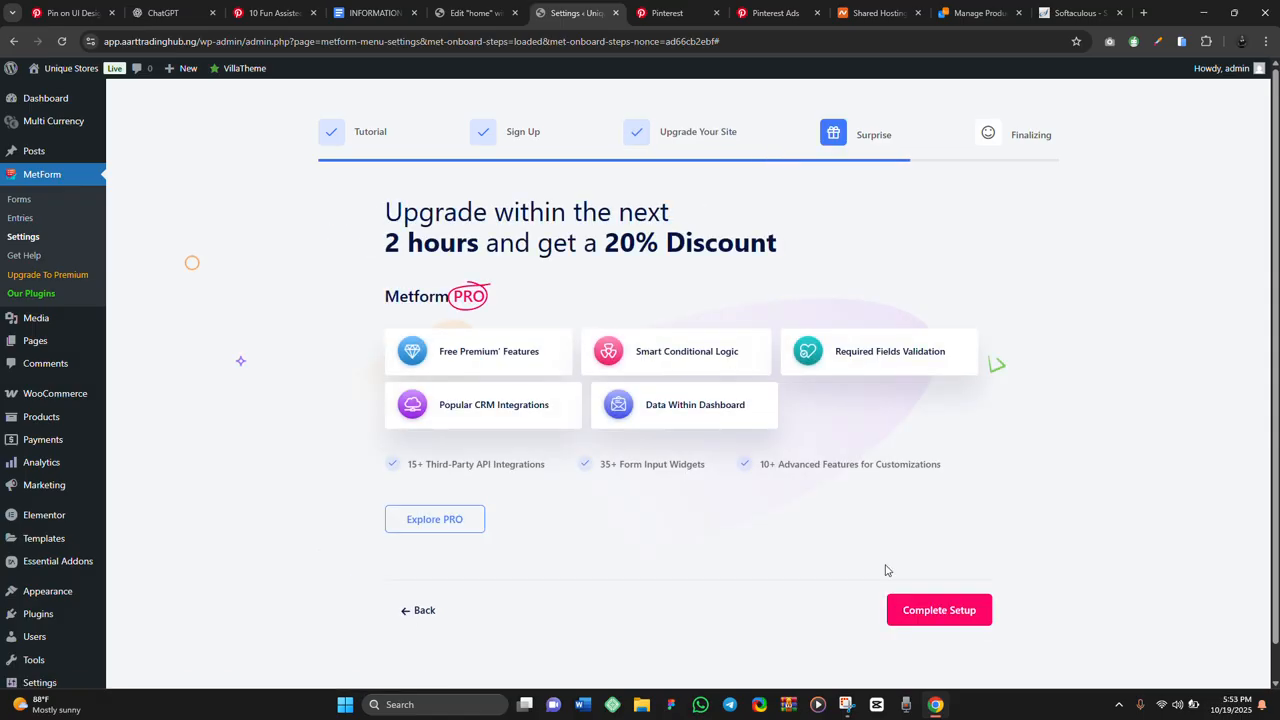
click(930, 612)
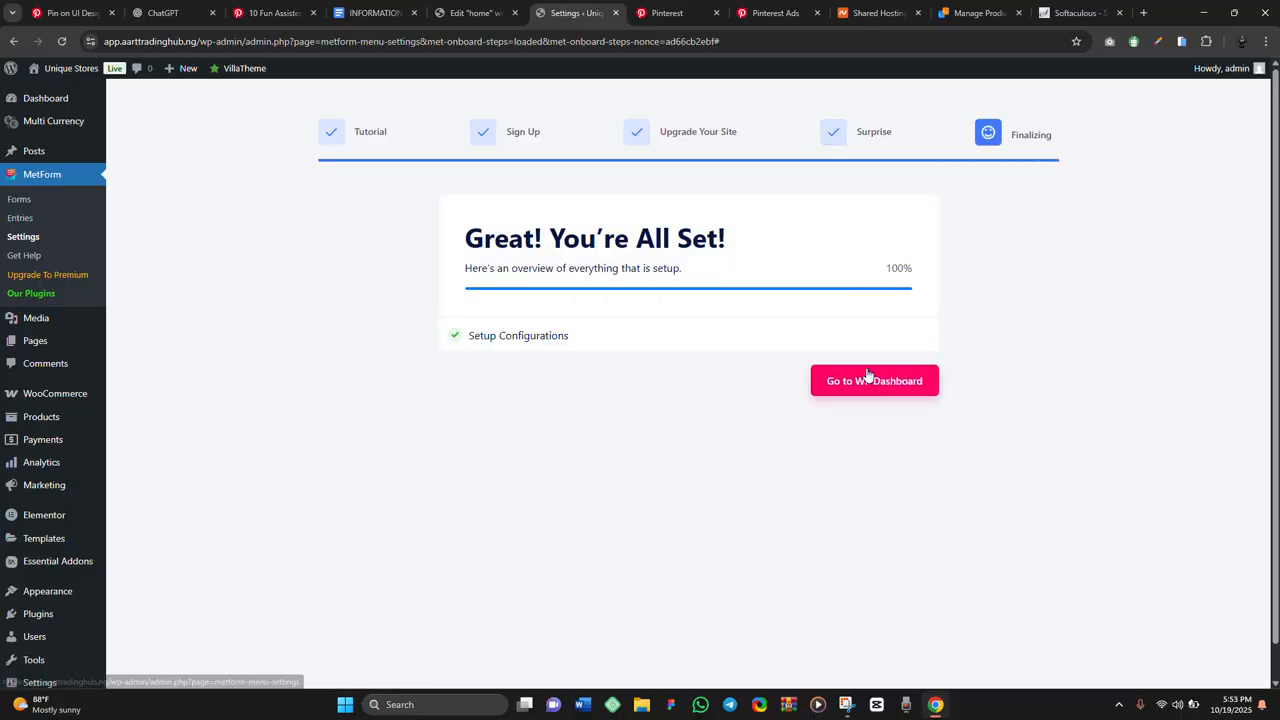
click(863, 378)
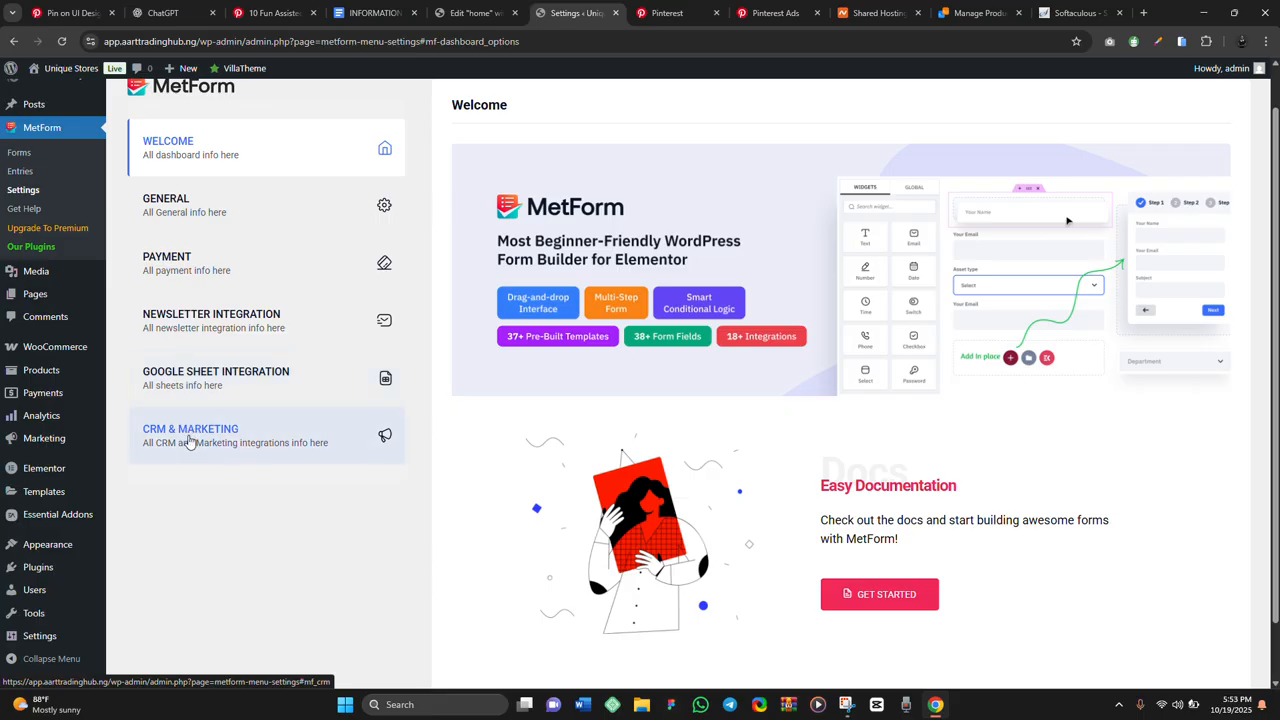
Open the empty MetForm Forms list and bring up the Create Form dialog
scroll(251, 386, down, 1)
scroll(251, 386, up, 2)
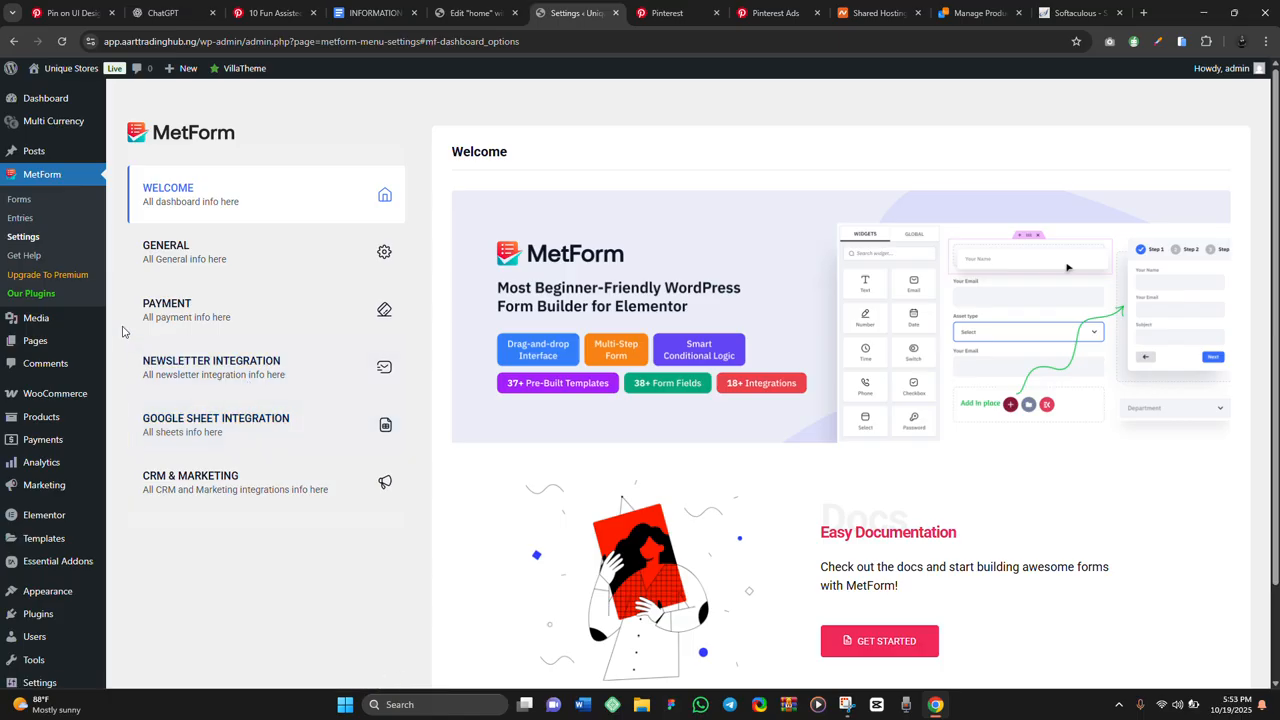
click(21, 205)
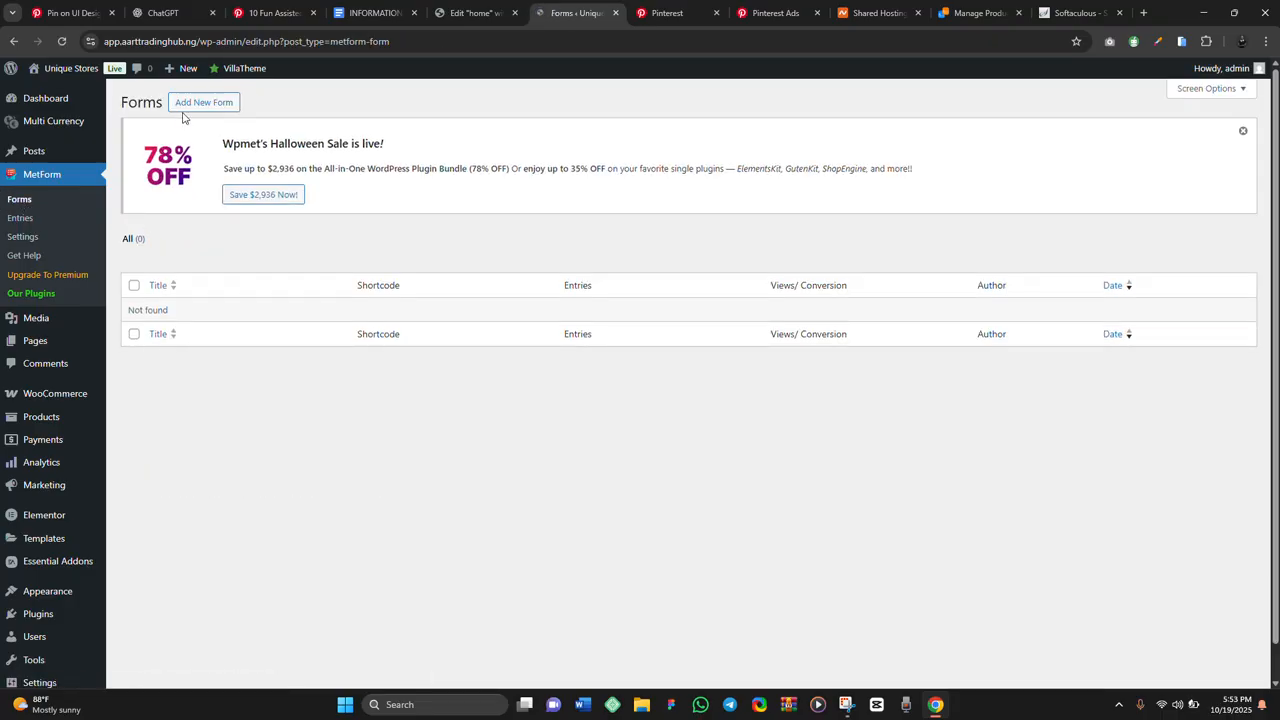
click(188, 102)
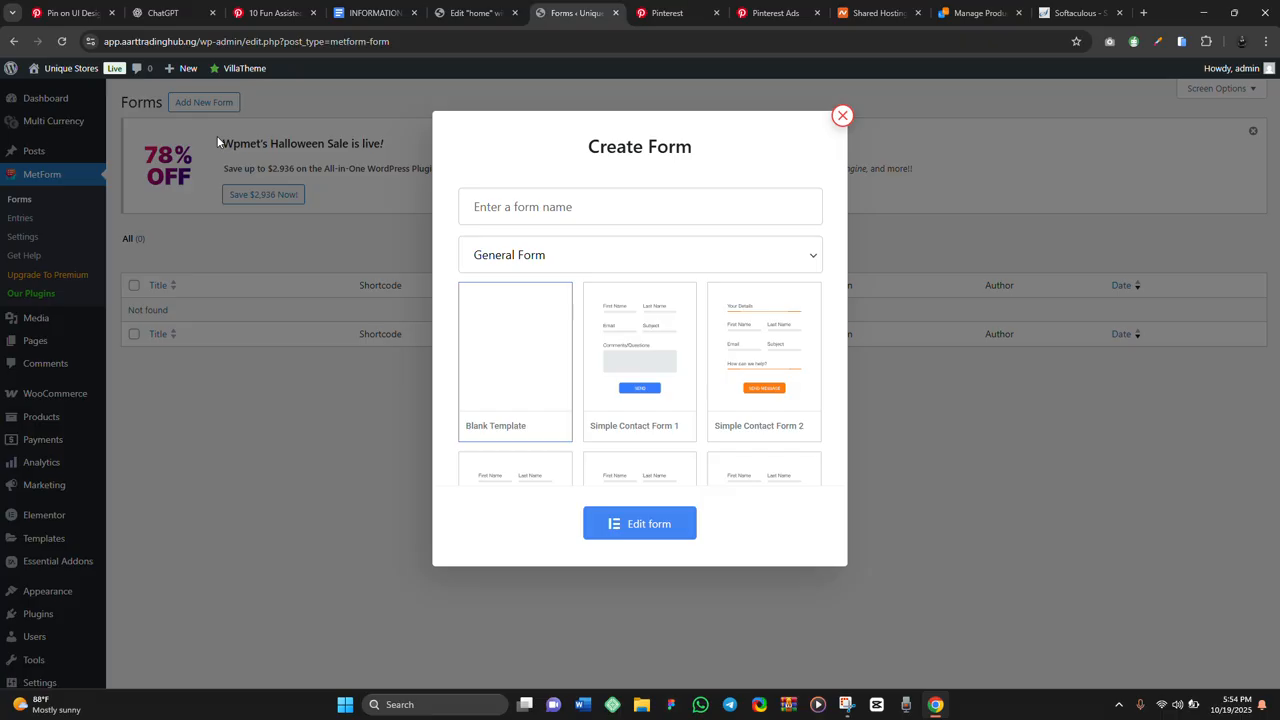
Name the new General Form 'Contact Form' on the blank template and open it for editing
scroll(640, 380, down, 3)
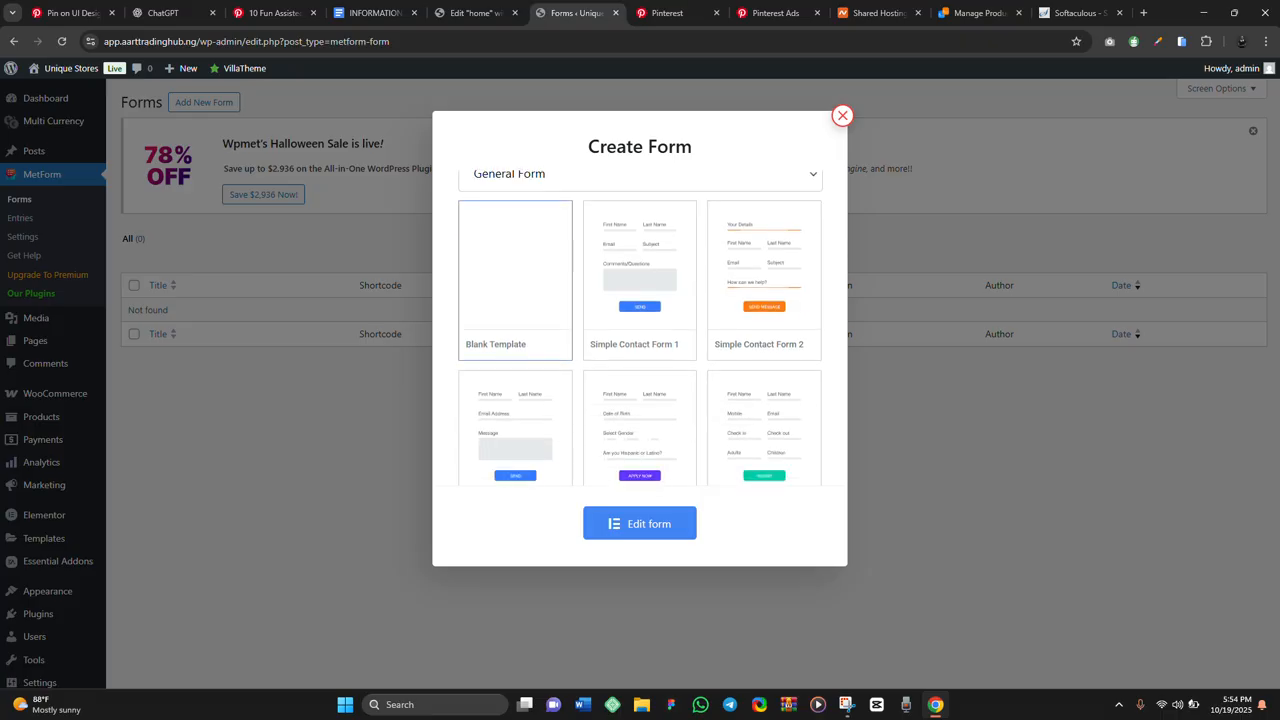
scroll(640, 330, down, 3)
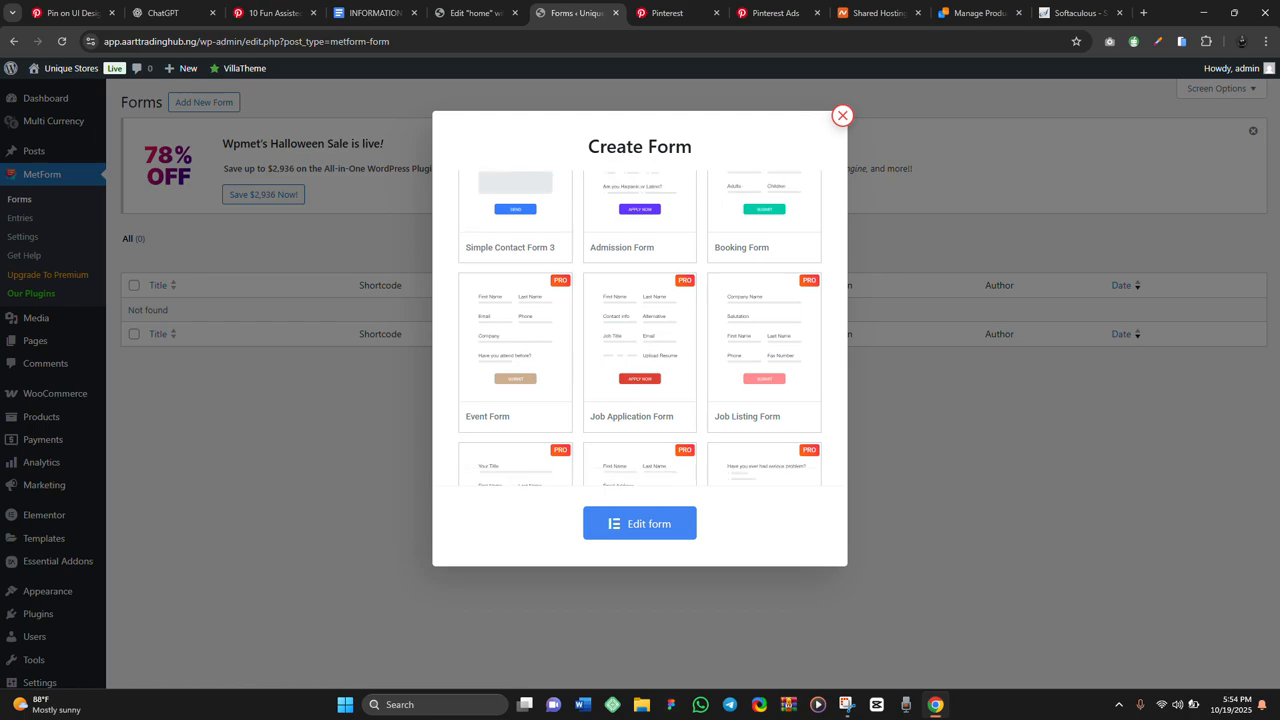
scroll(640, 328, down, 10)
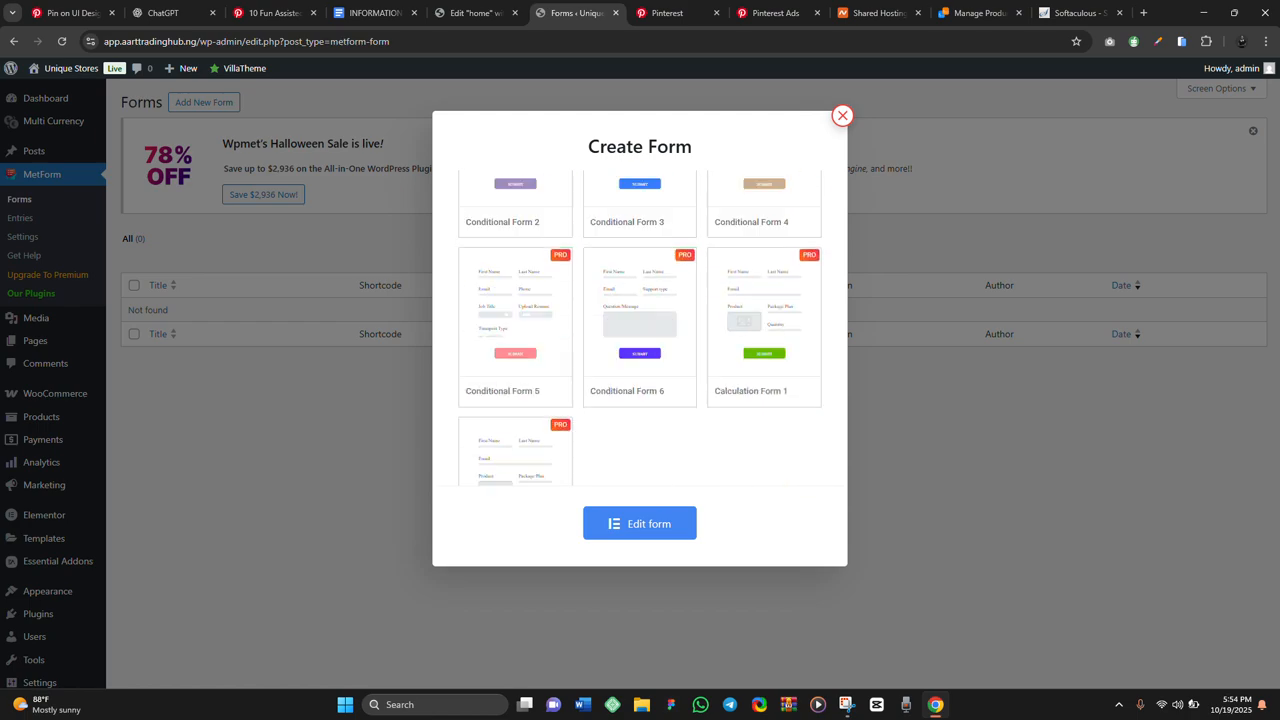
scroll(640, 330, up, 15)
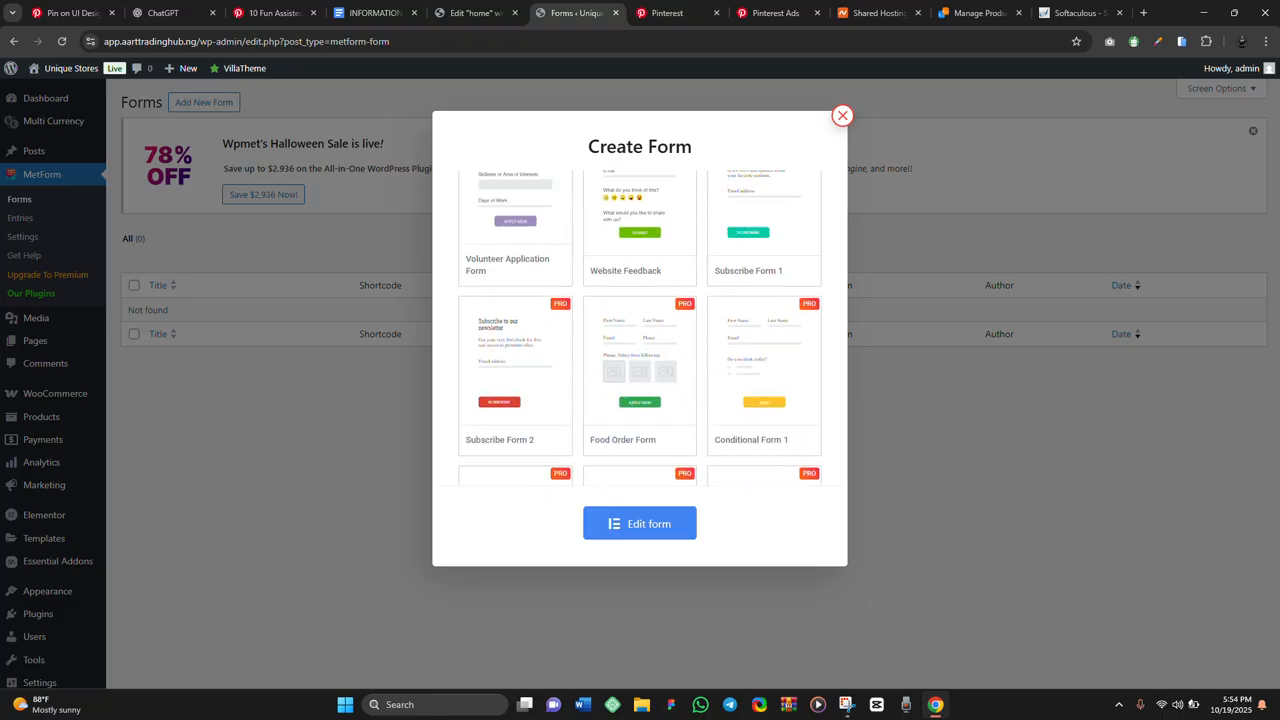
click(600, 207)
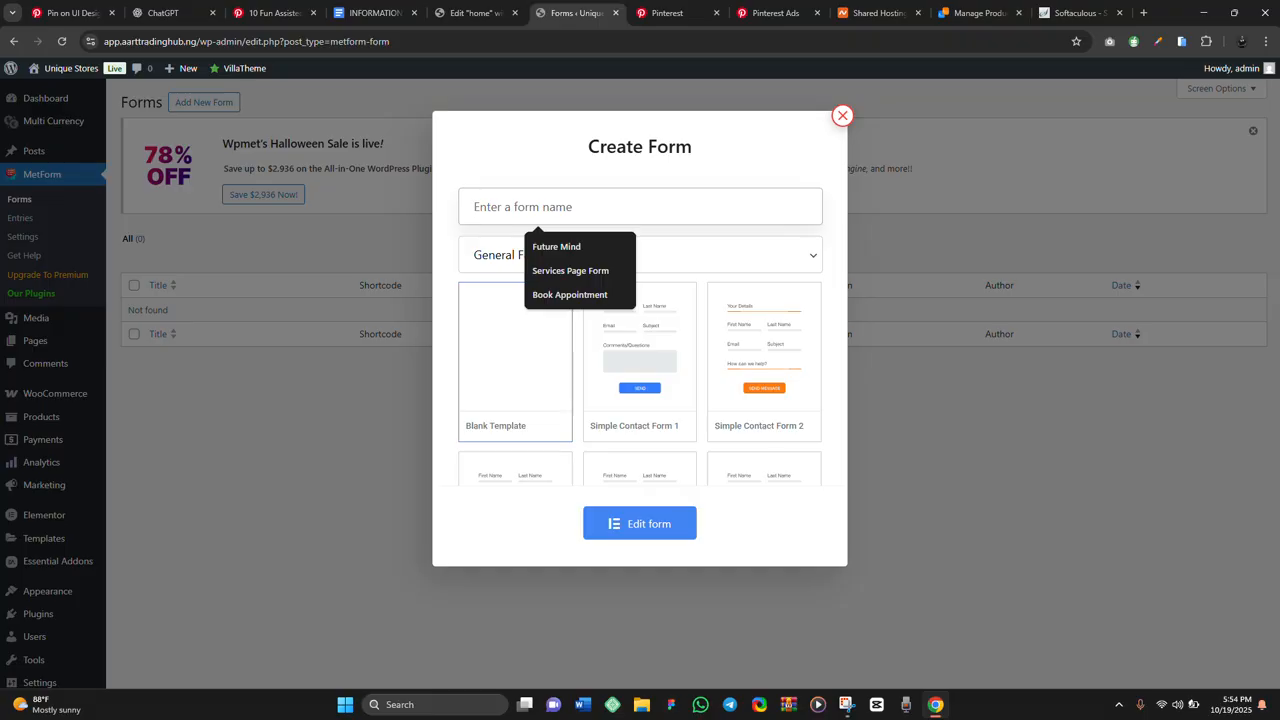
text(Contact Form)
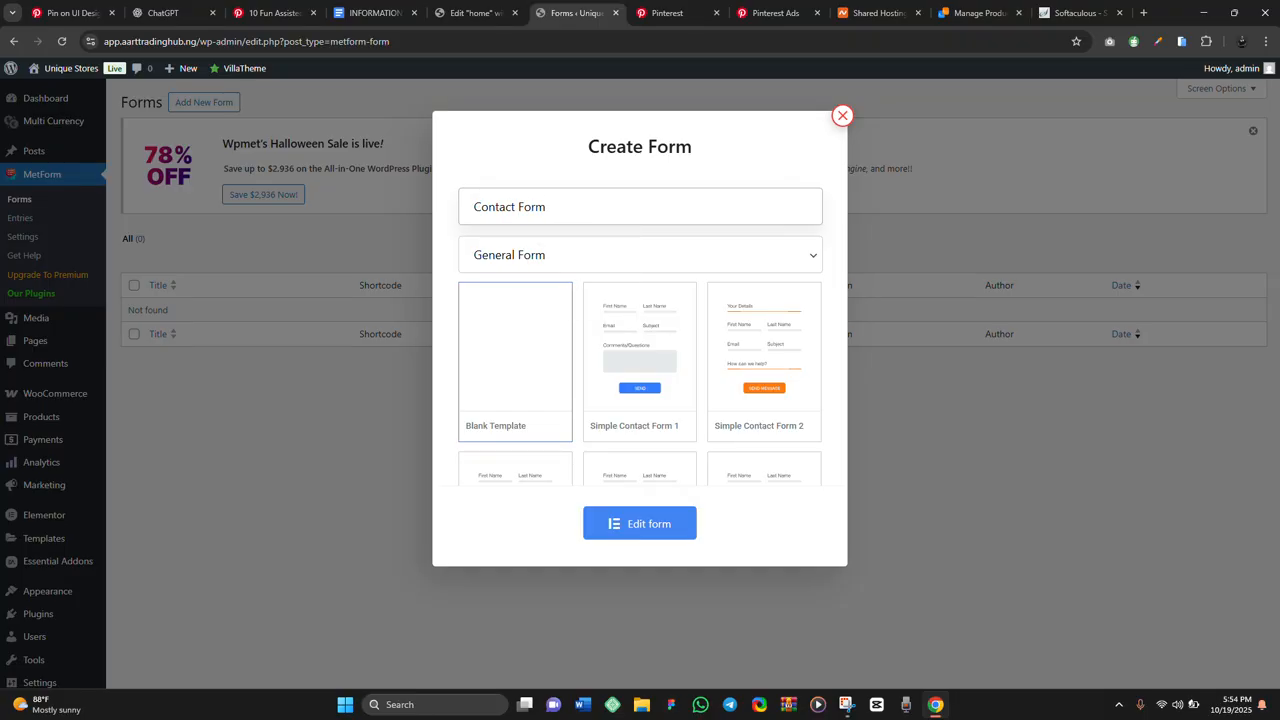
click(640, 255)
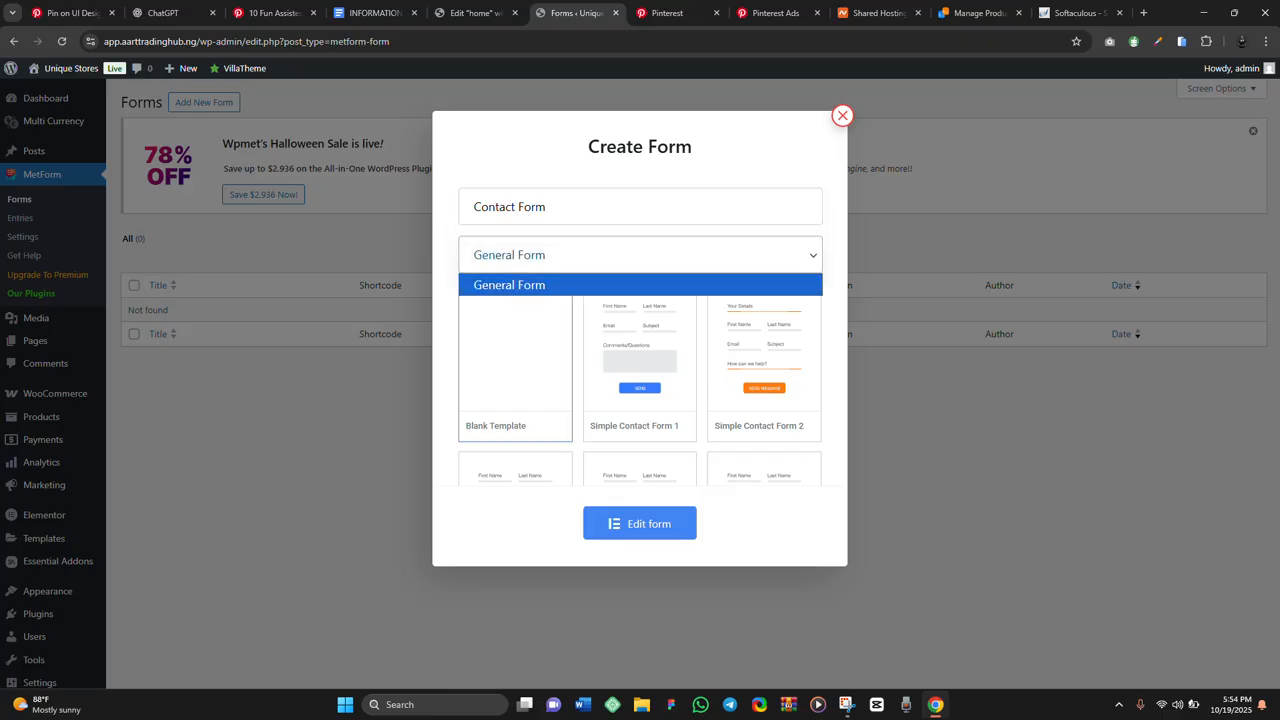
click(640, 285)
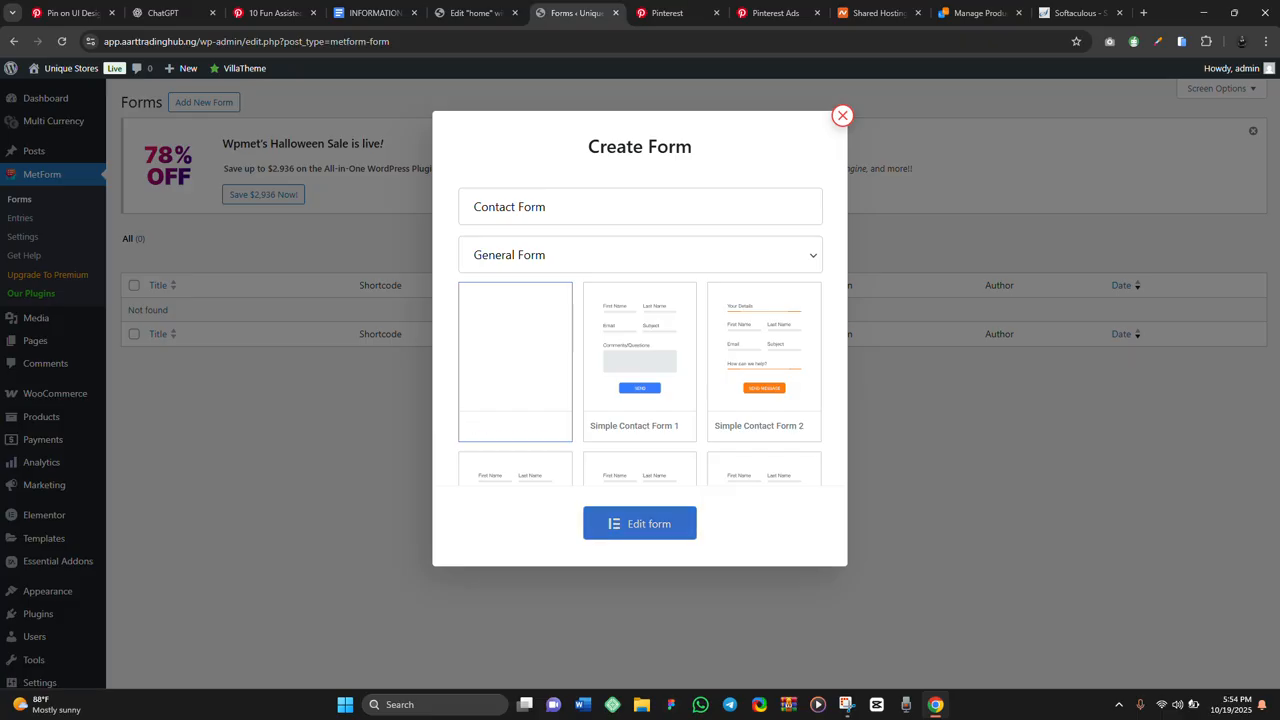
click(640, 523)
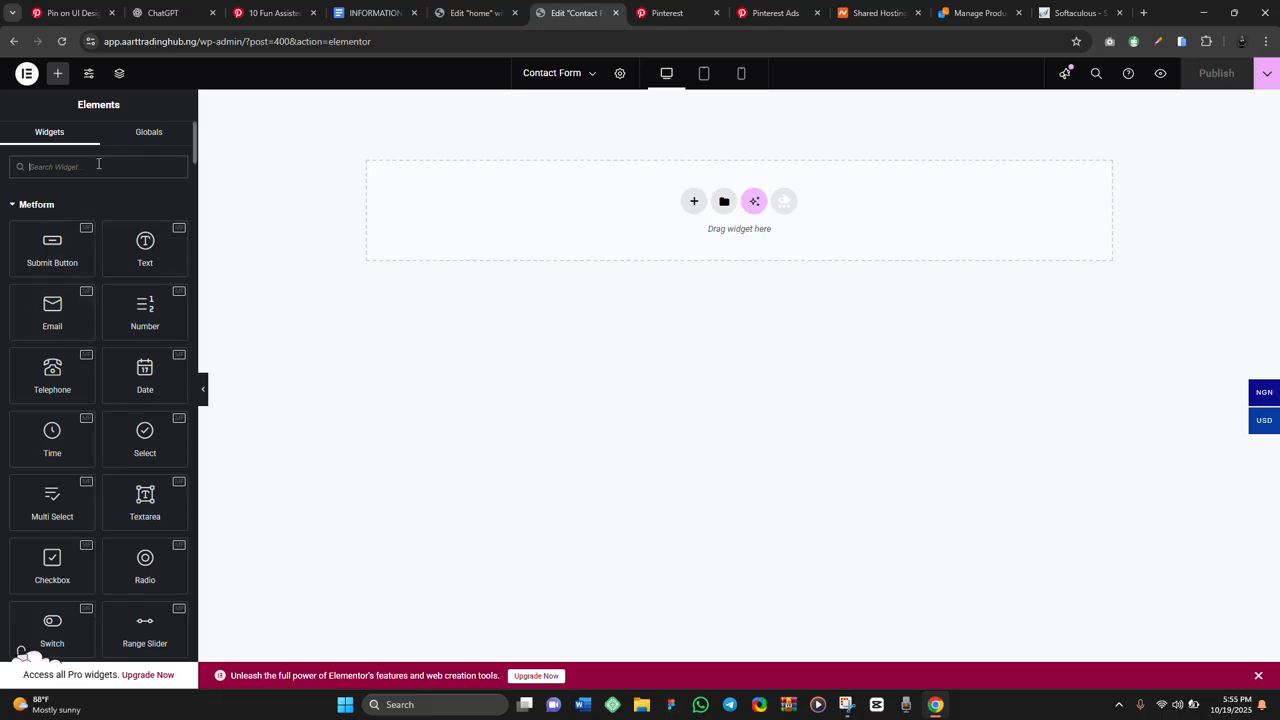
Search widgets for 'fir' and drag First Name (Listing) onto the empty form
text(fir)
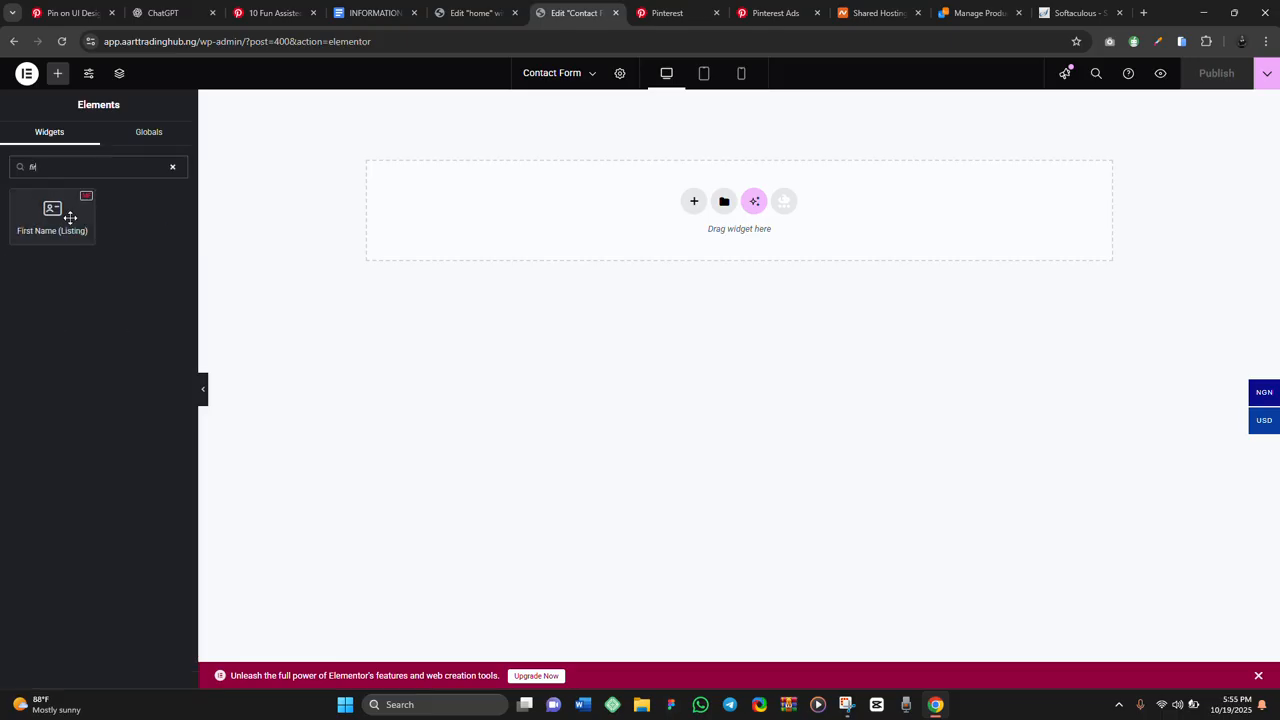
drag(66, 212, 403, 223)
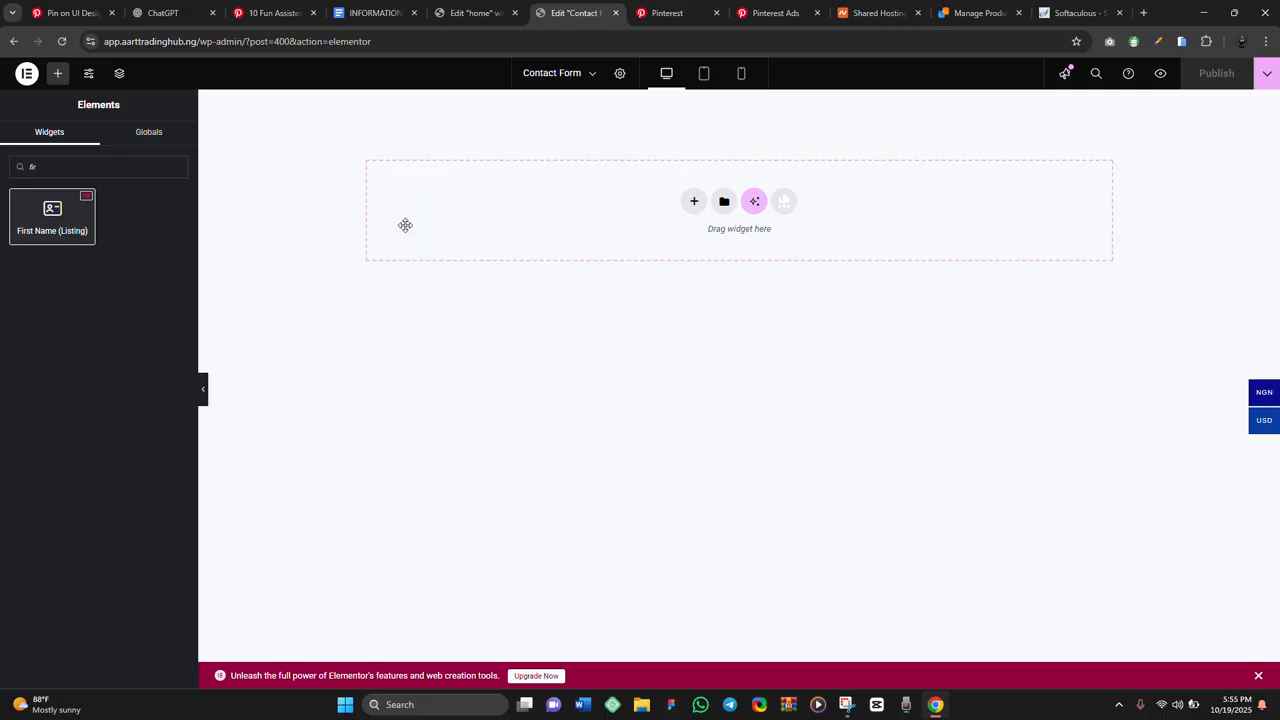
Hide the First Name field's label and make it required with validation type None
click(38, 214)
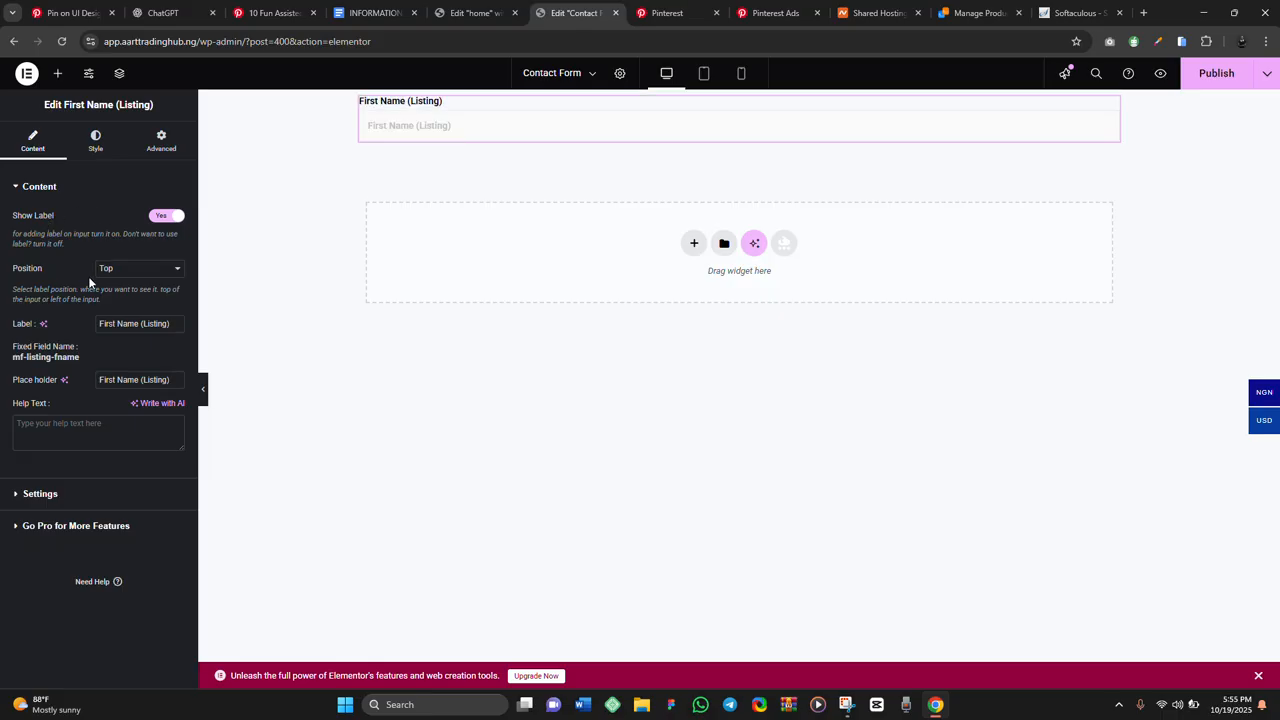
click(166, 216)
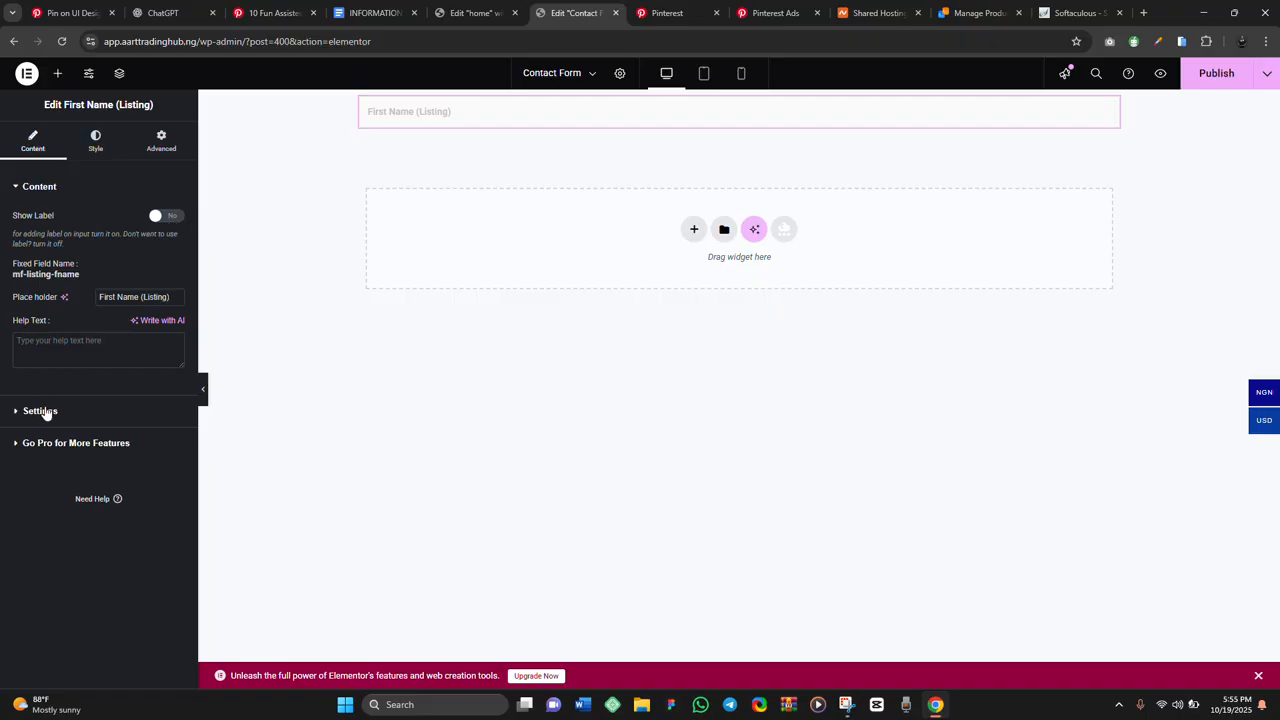
click(43, 411)
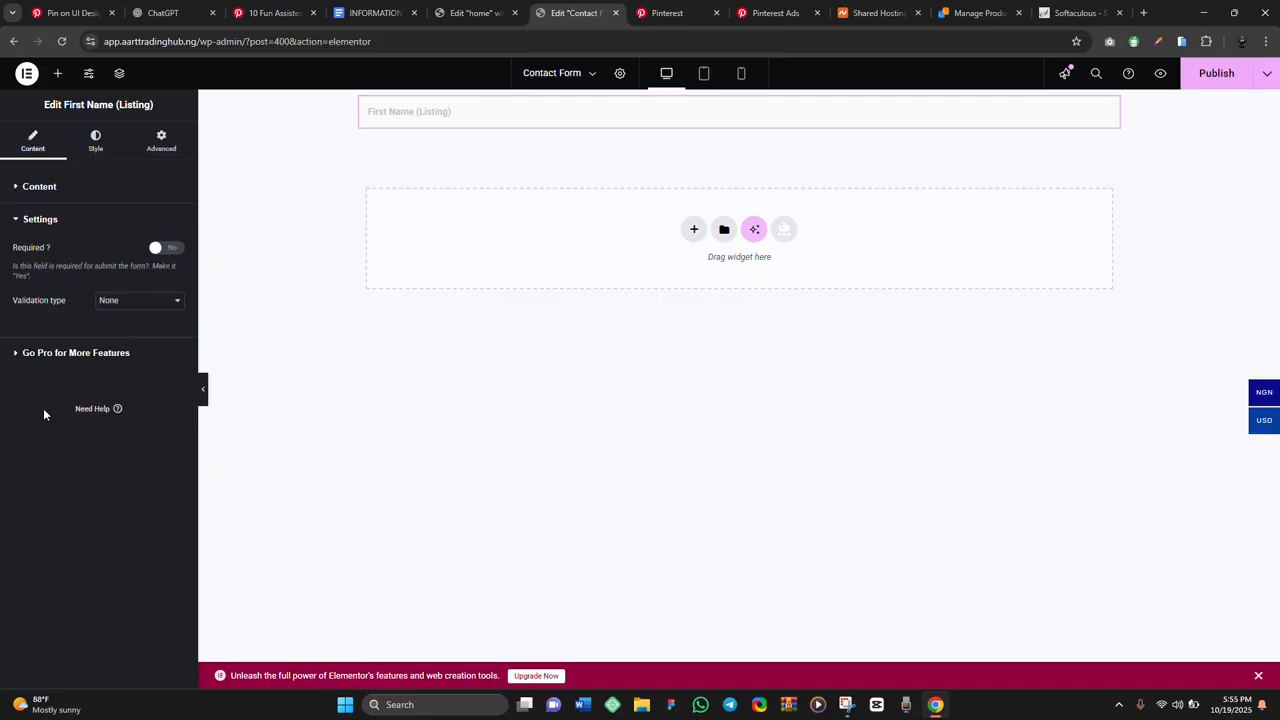
click(160, 250)
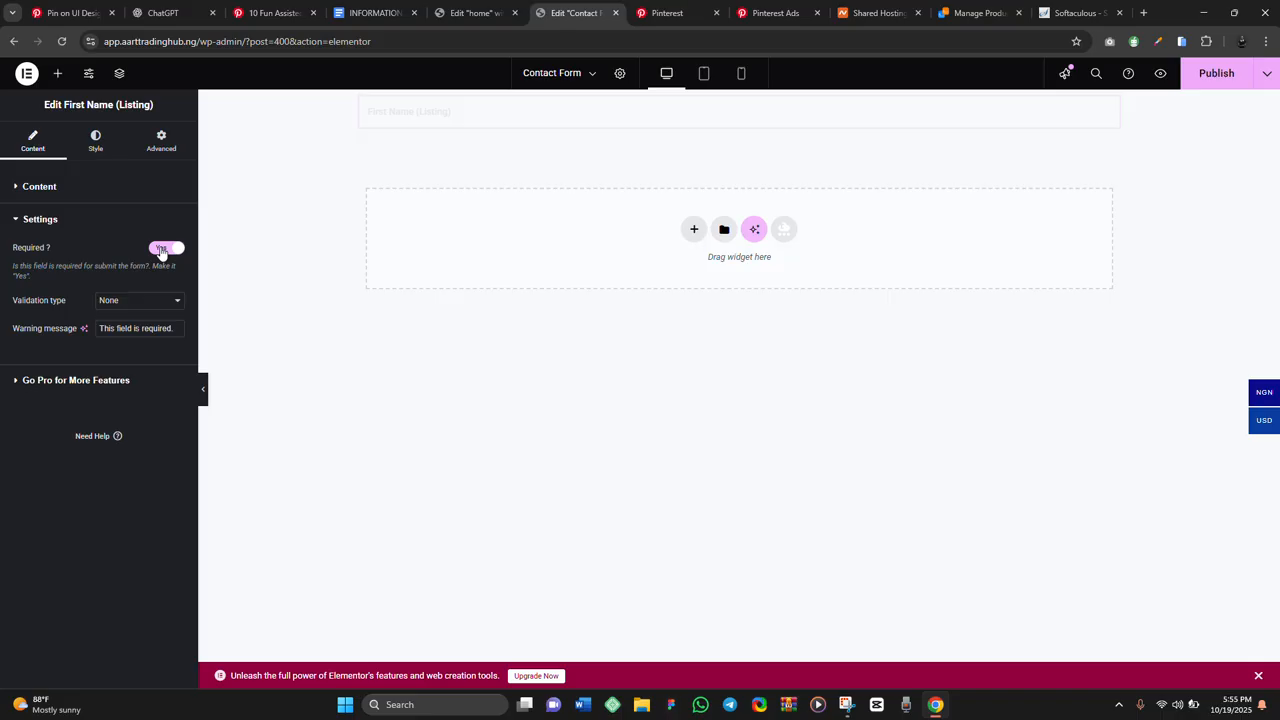
click(123, 303)
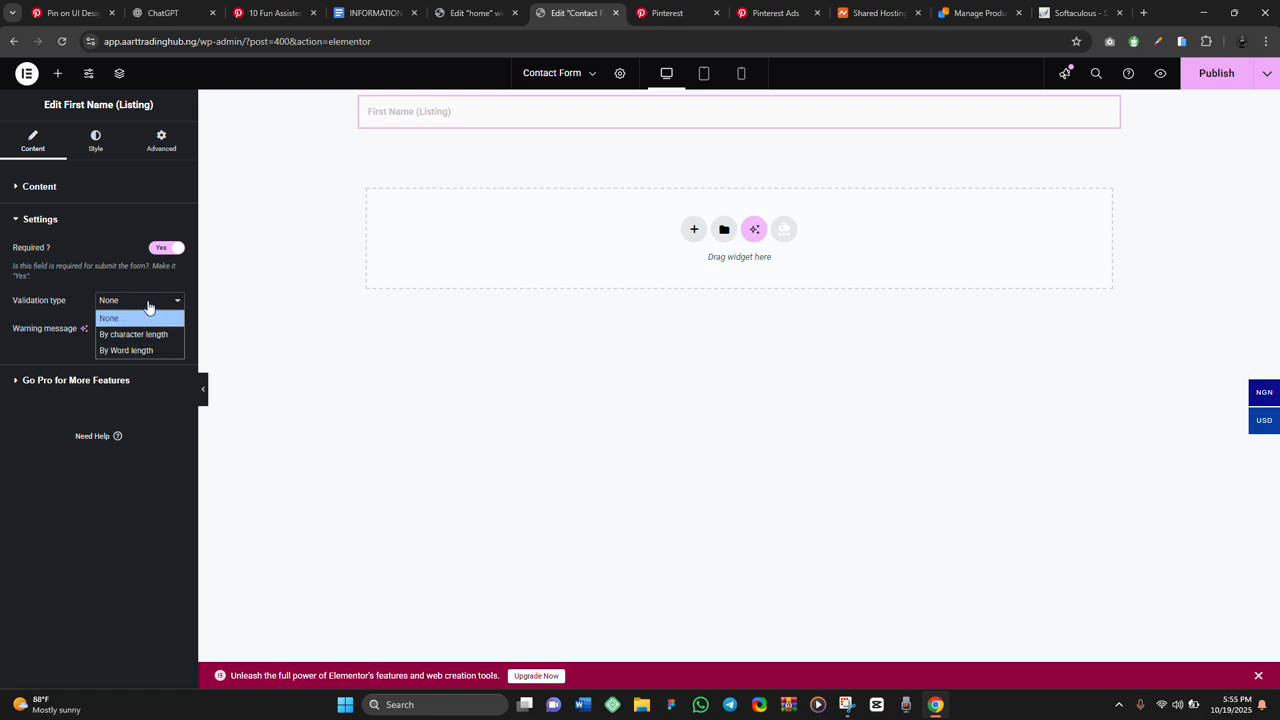
click(149, 285)
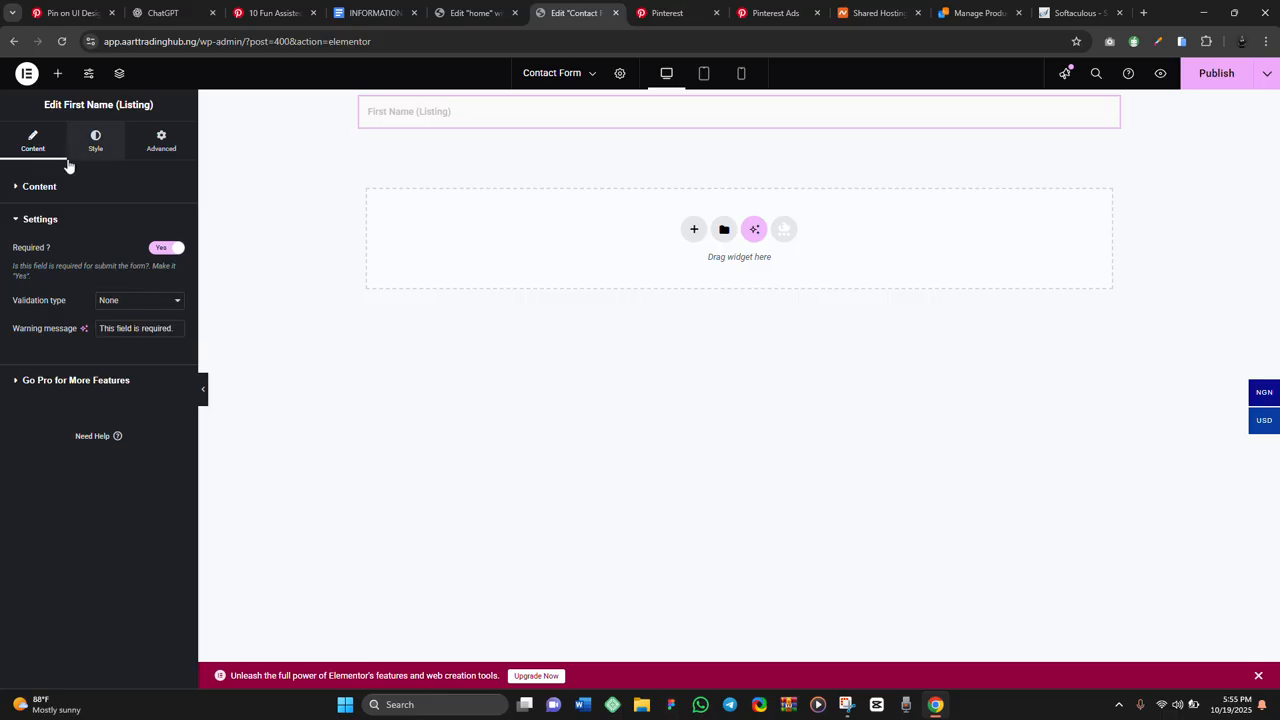
Replace the First Name placeholder with 'Enter your first Name'
click(40, 189)
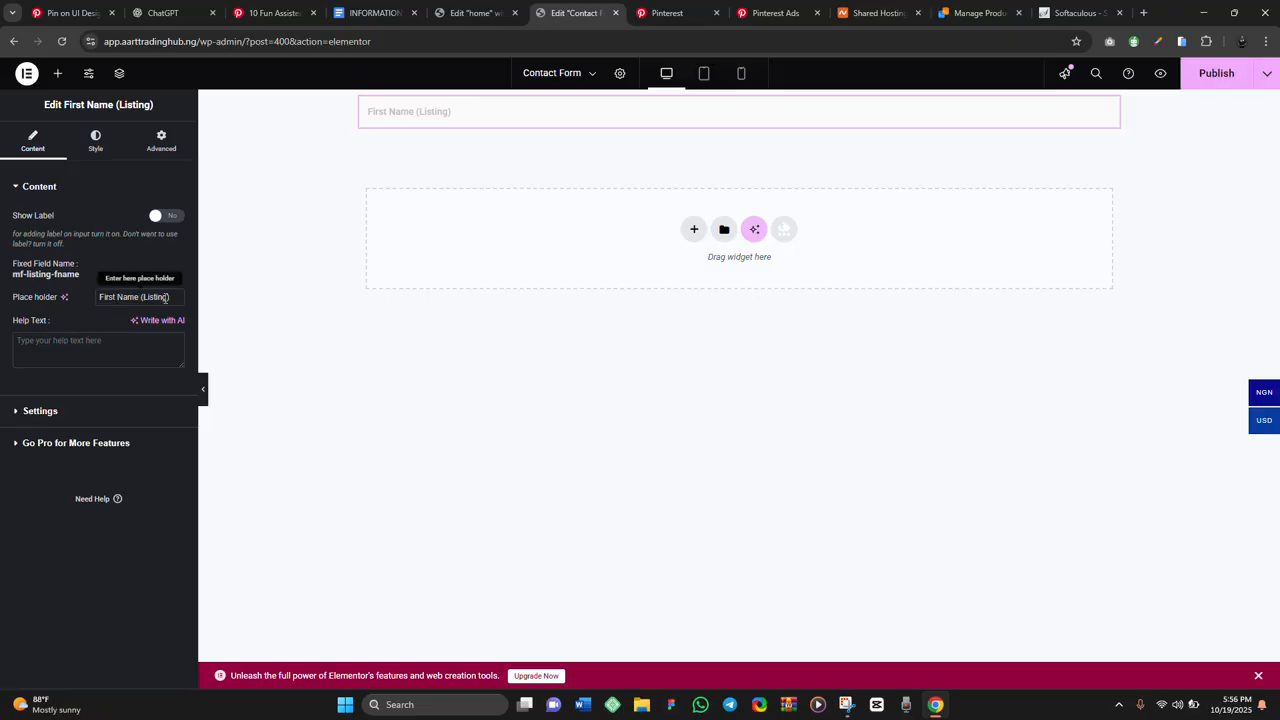
key(ctrl+a)
text(E)
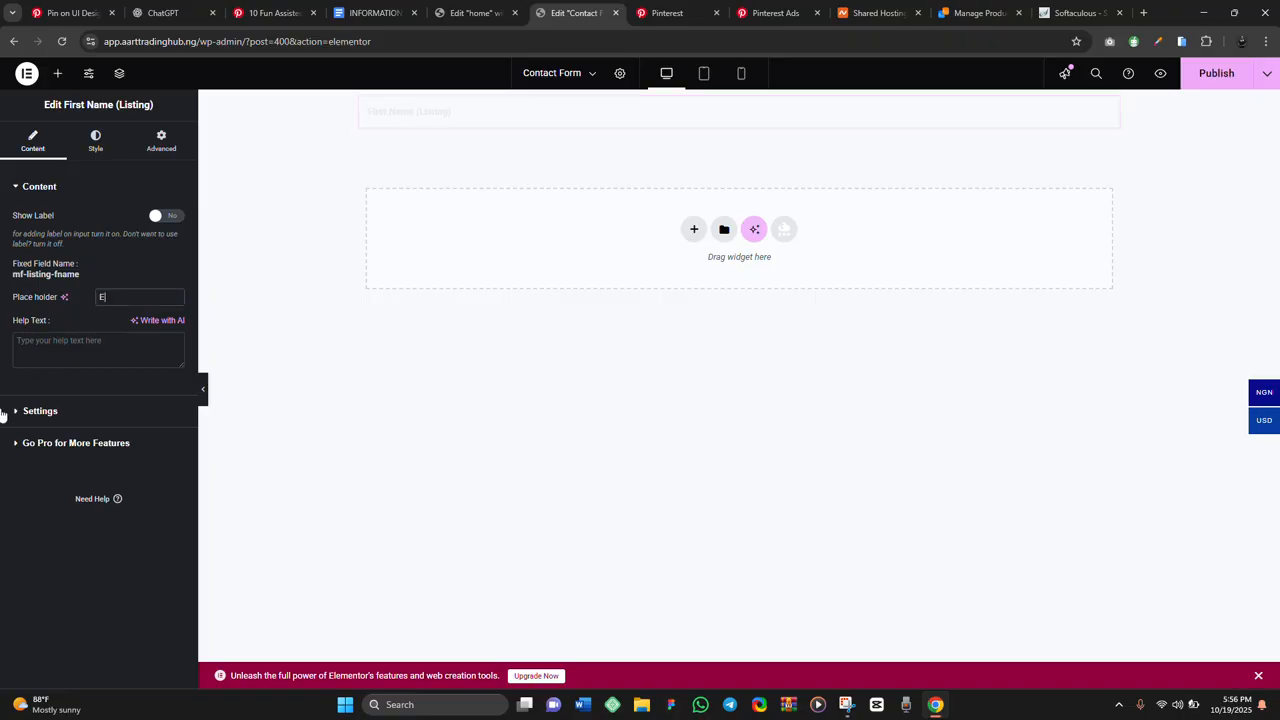
text(nter your first Name)
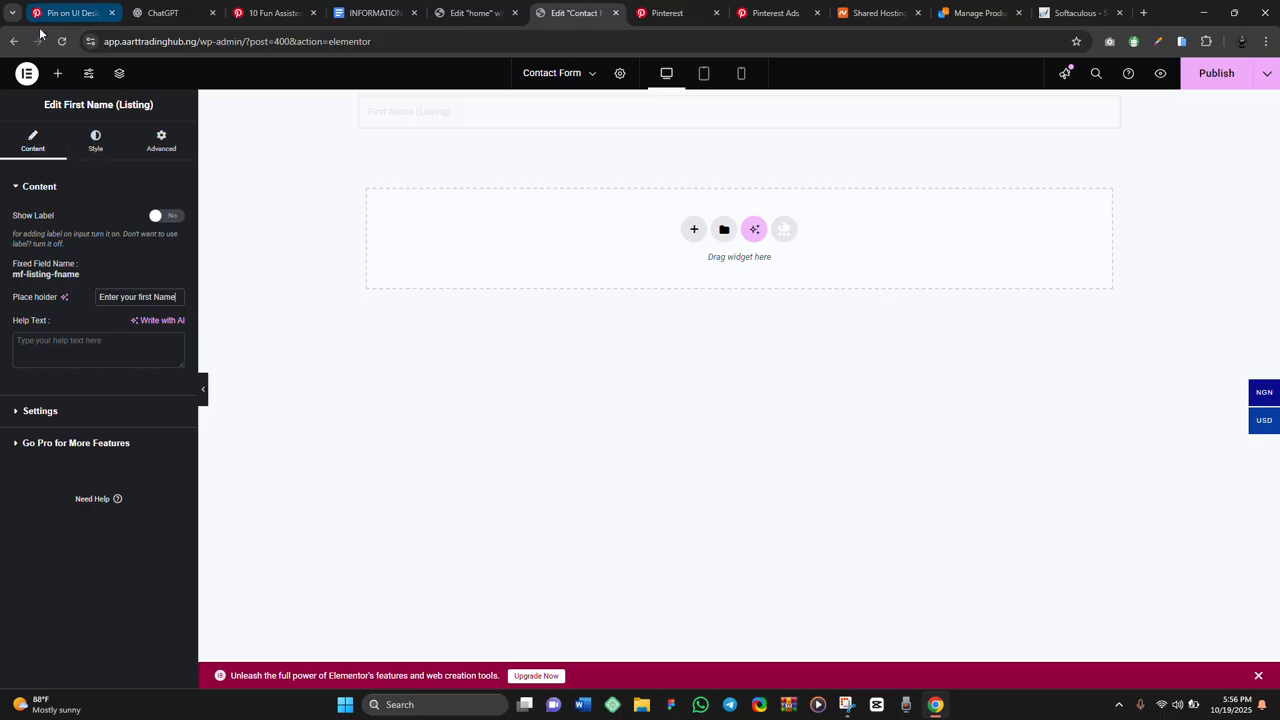
Add a Last Name (Listing) field below First Name, placeholder 'Last Name', label hidden
click(58, 74)
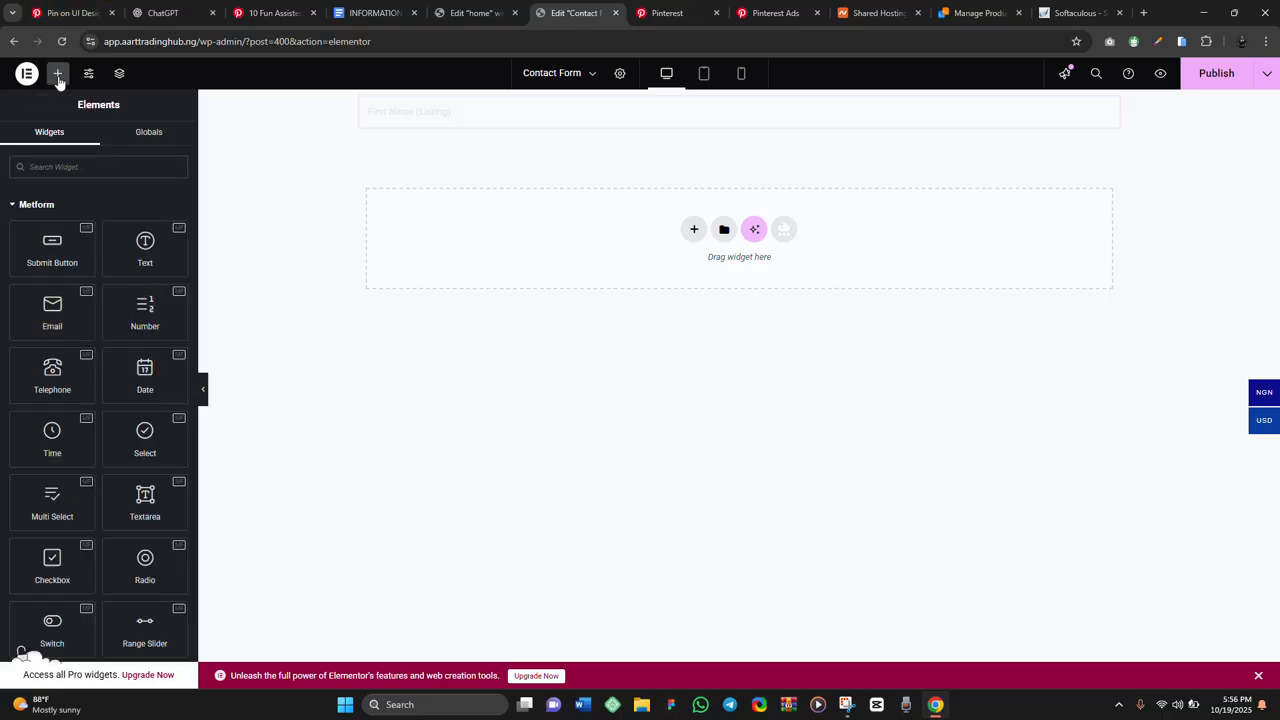
text(Last)
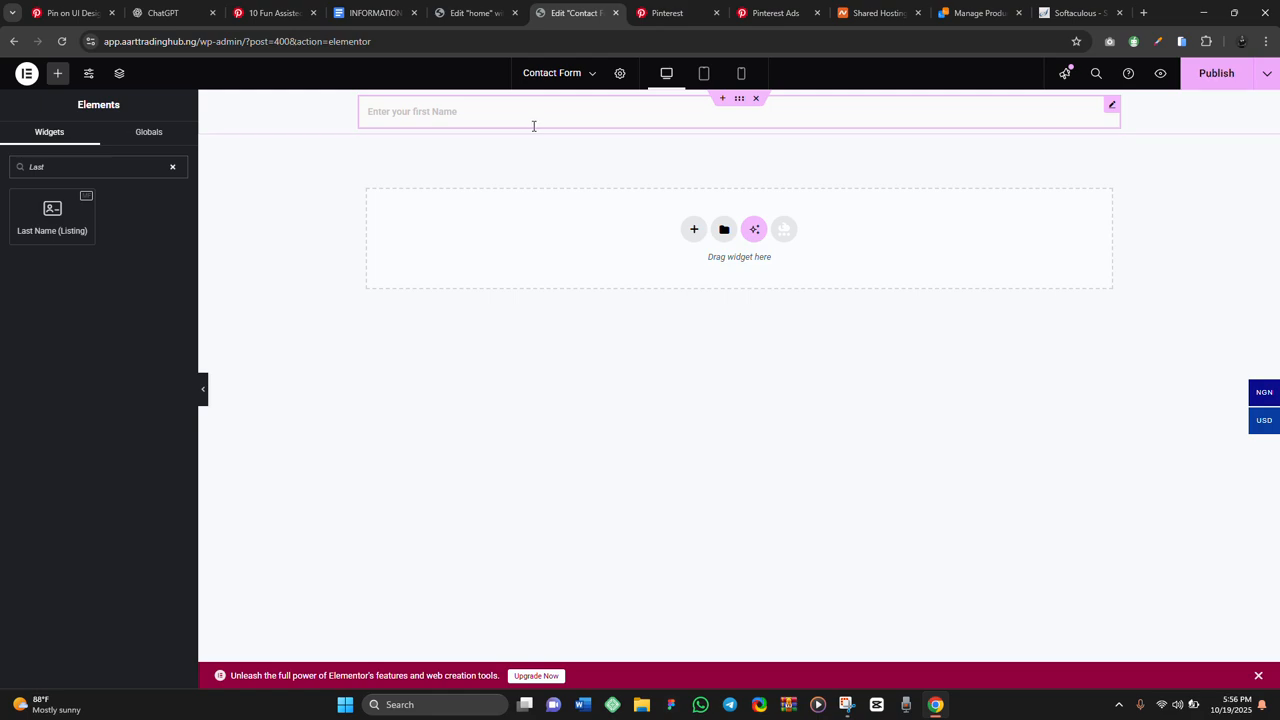
drag(60, 211, 443, 126)
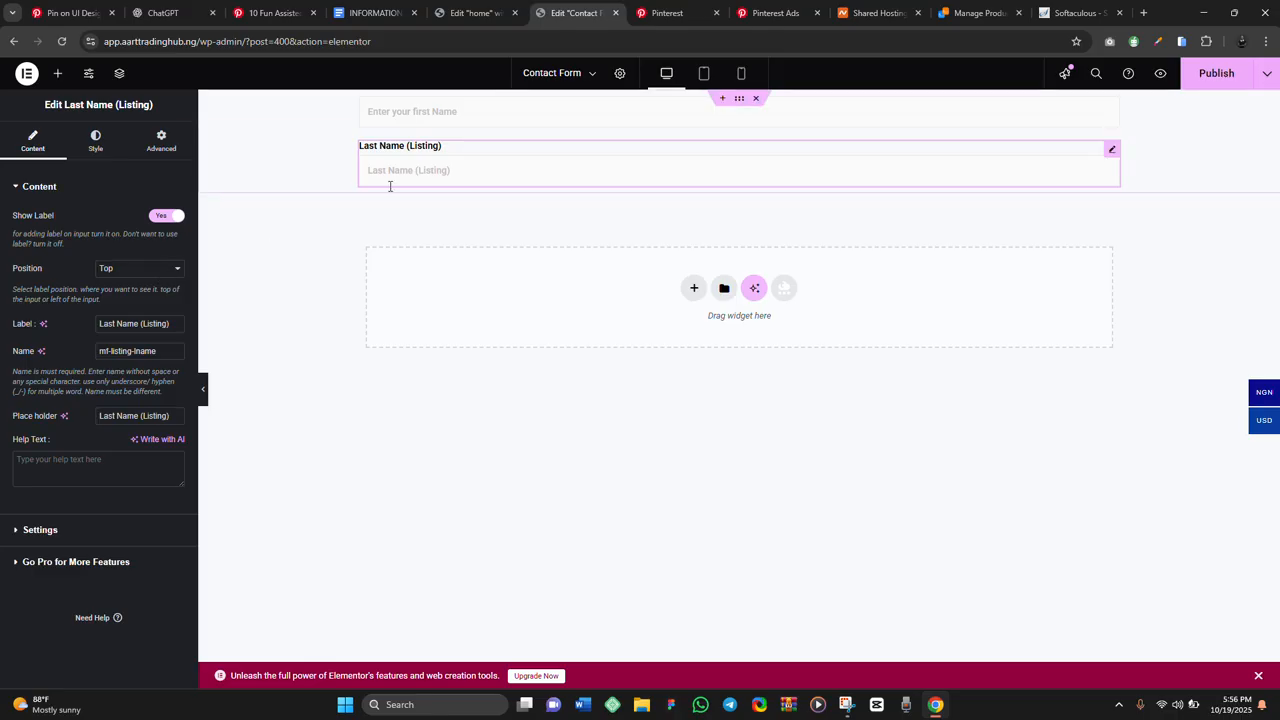
click(170, 414)
key(BackSpace)
key(BackSpace)
key(BackSpace)
key(BackSpace)
key(BackSpace)
key(BackSpace)
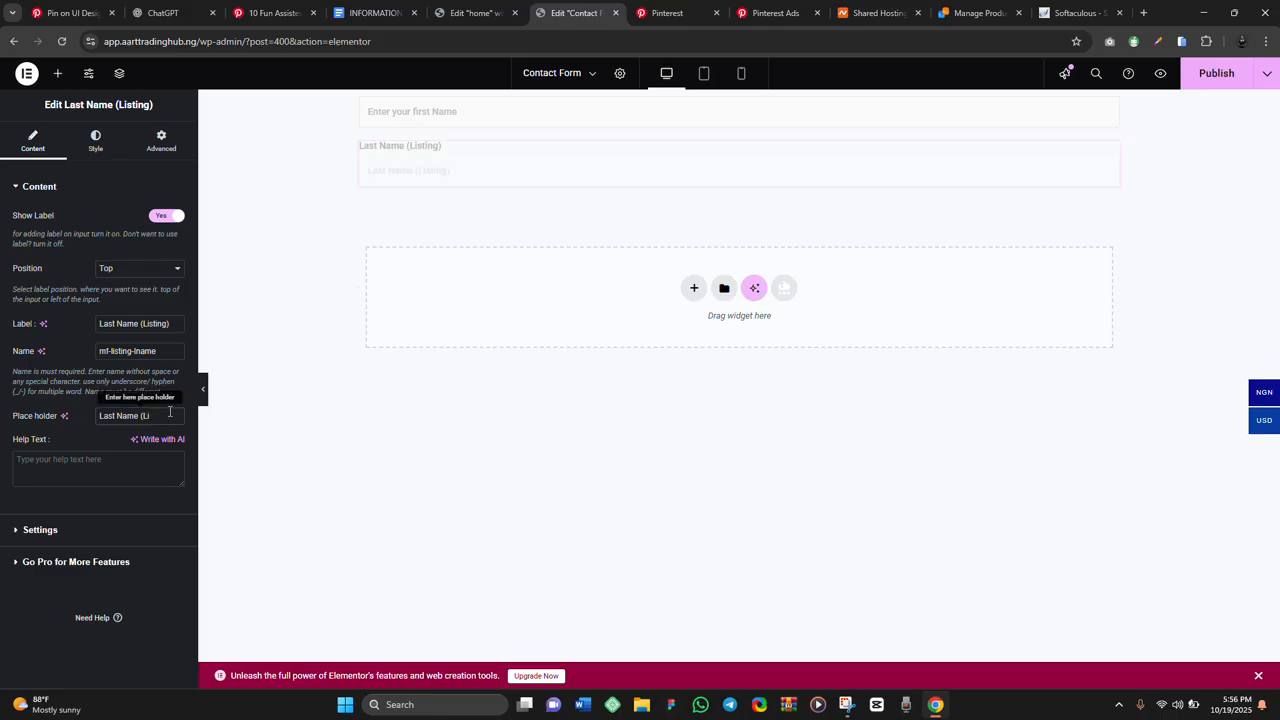
key(BackSpace)
click(166, 215)
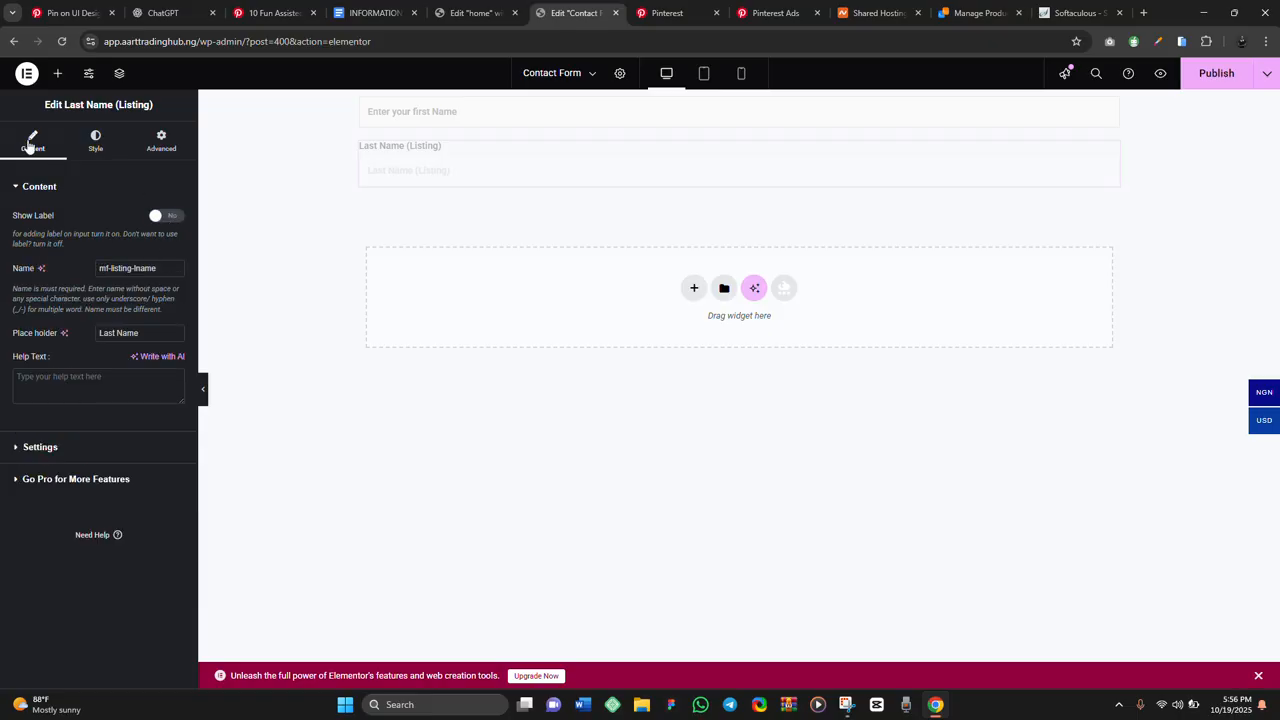
click(56, 74)
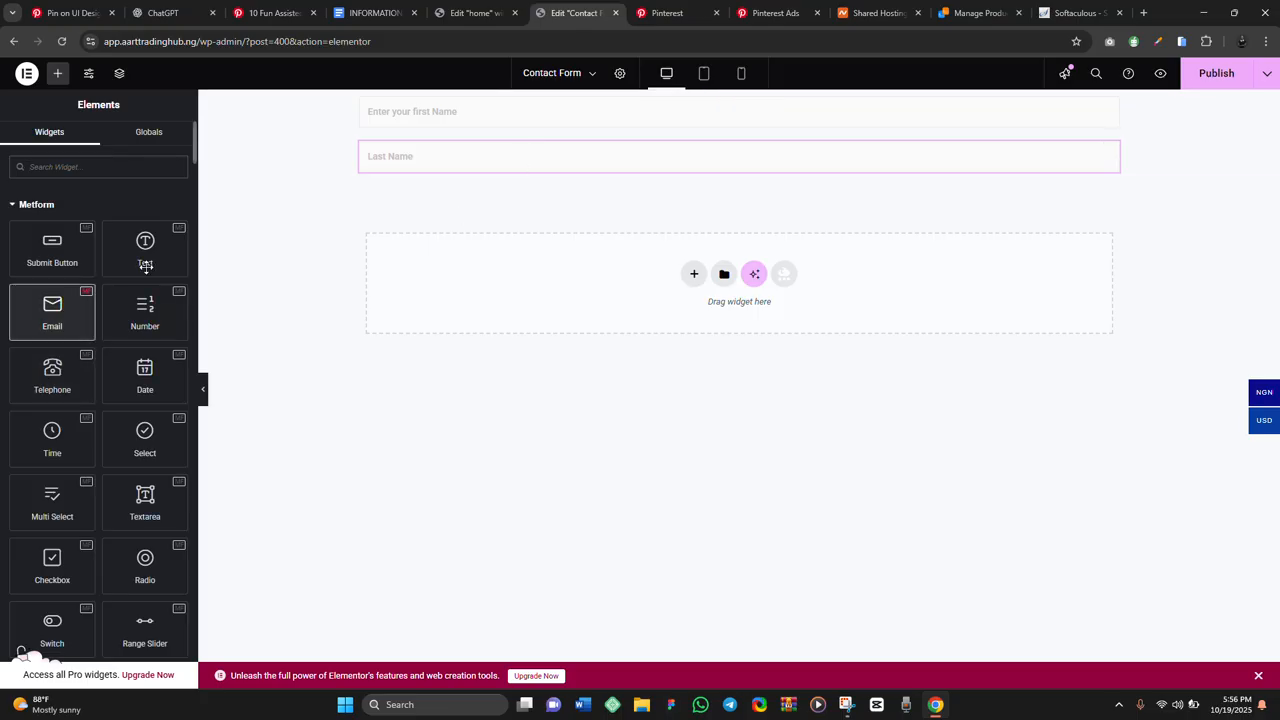
Add an Email field below Last Name with its label hidden and Required set to Yes
drag(145, 265, 457, 166)
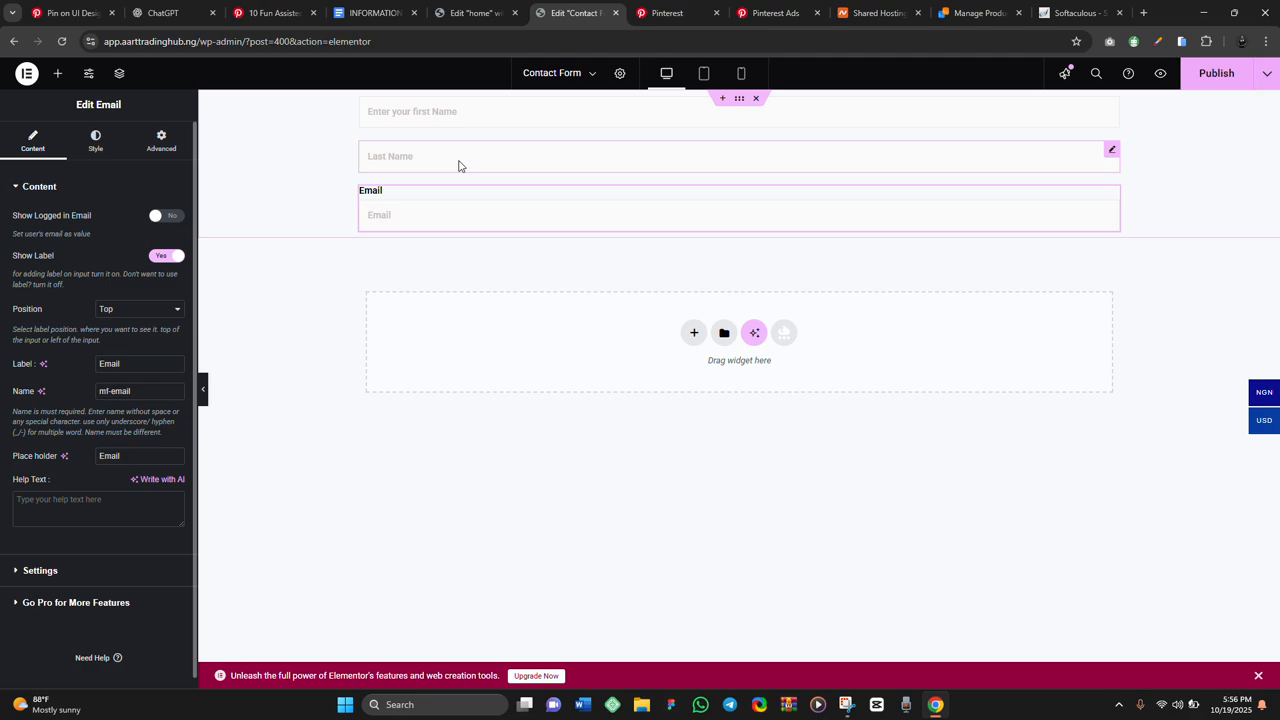
click(166, 256)
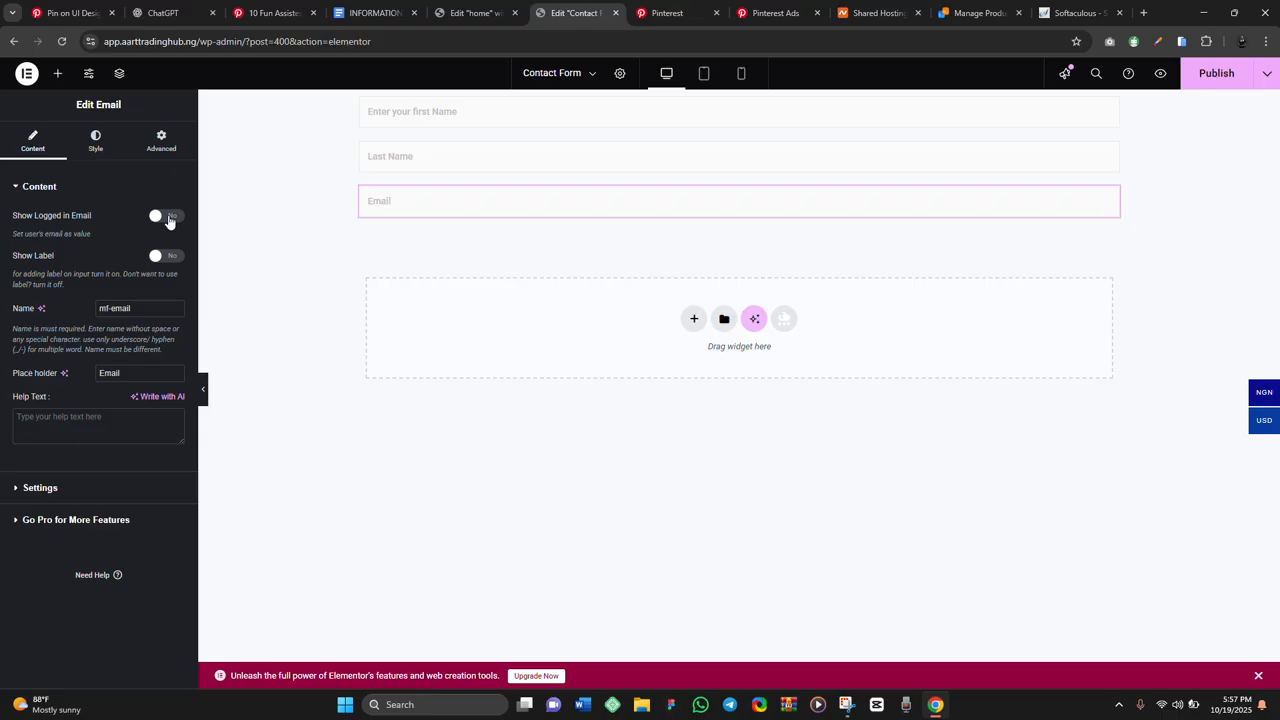
click(40, 488)
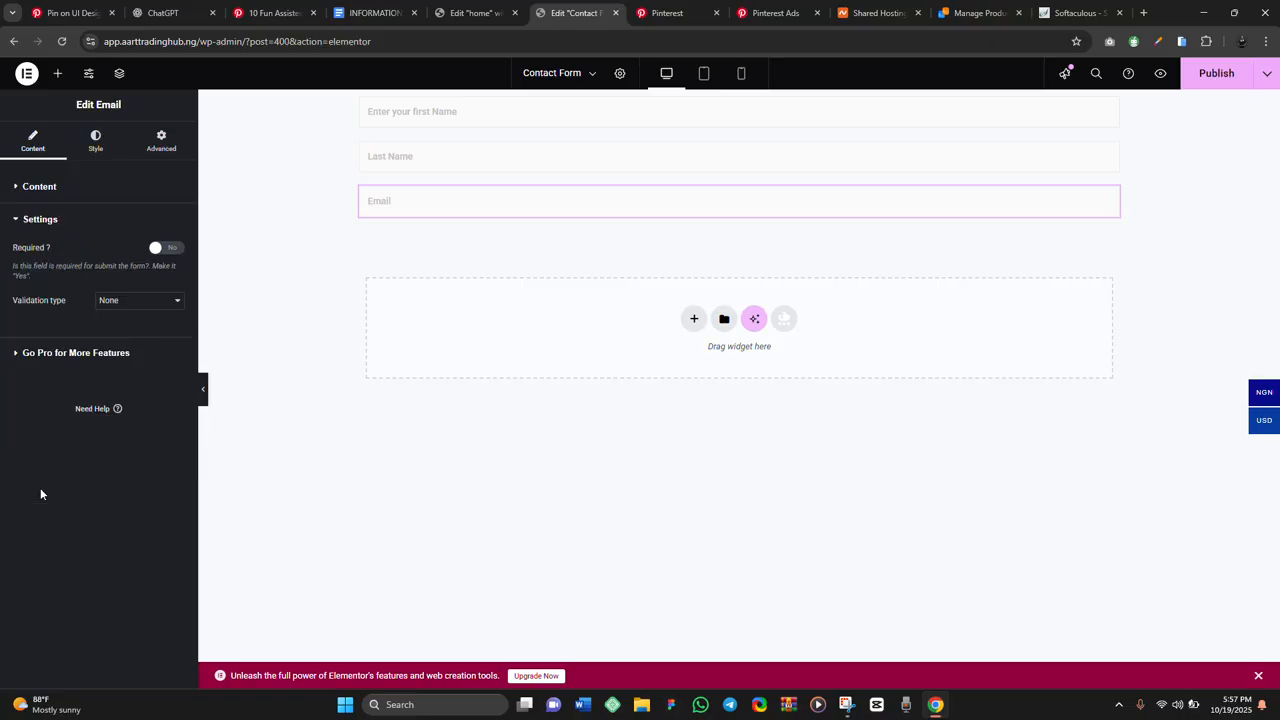
click(168, 248)
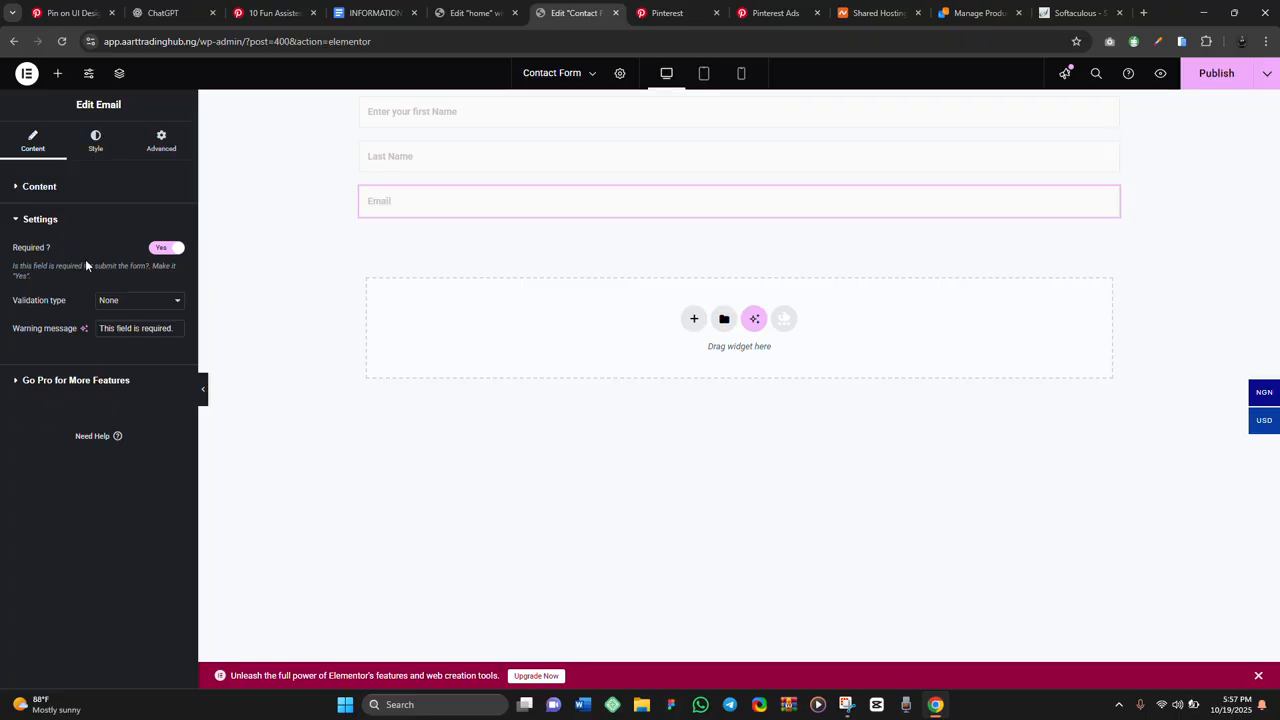
click(46, 188)
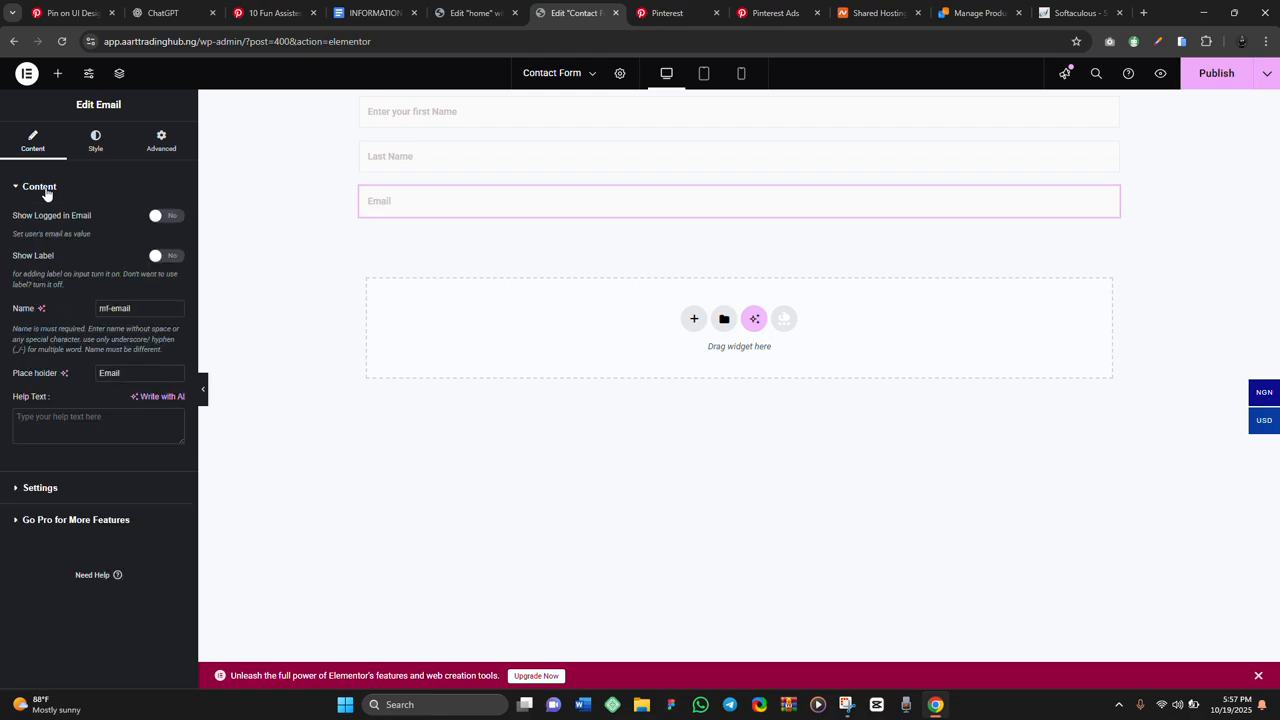
click(55, 73)
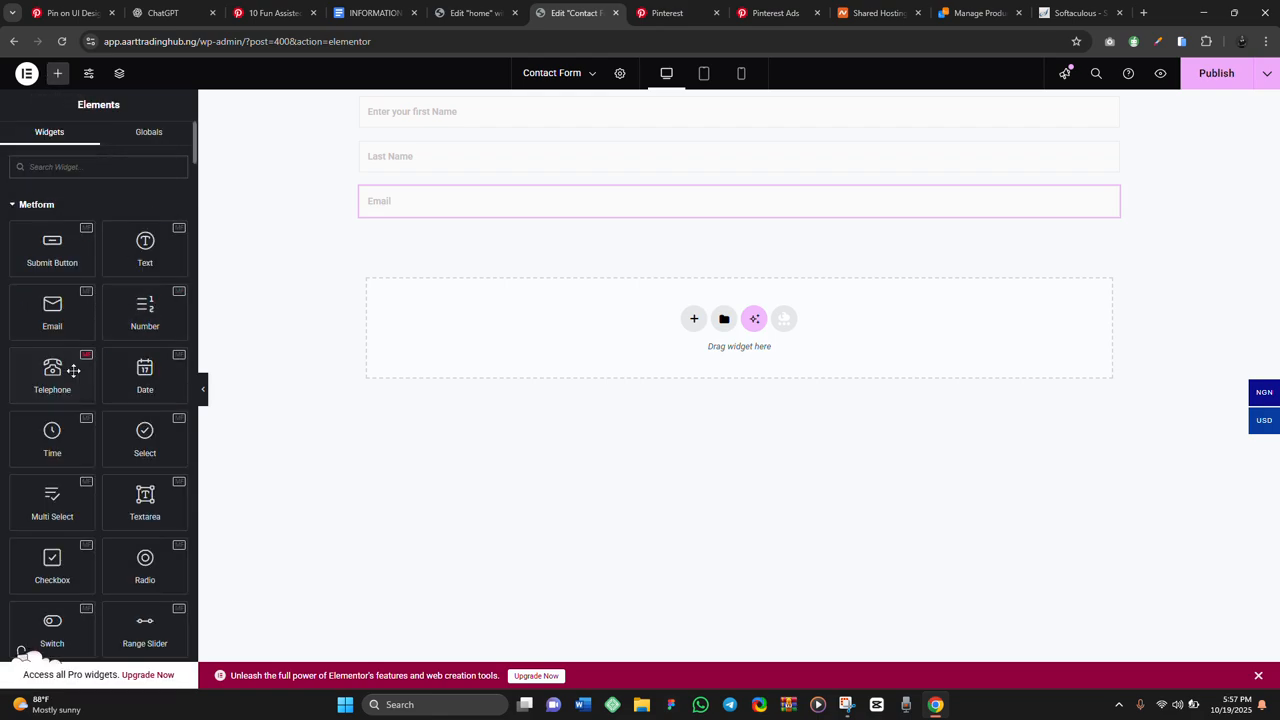
Place a Telephone field below Email, hide its label, and set it to Required
drag(52, 370, 574, 209)
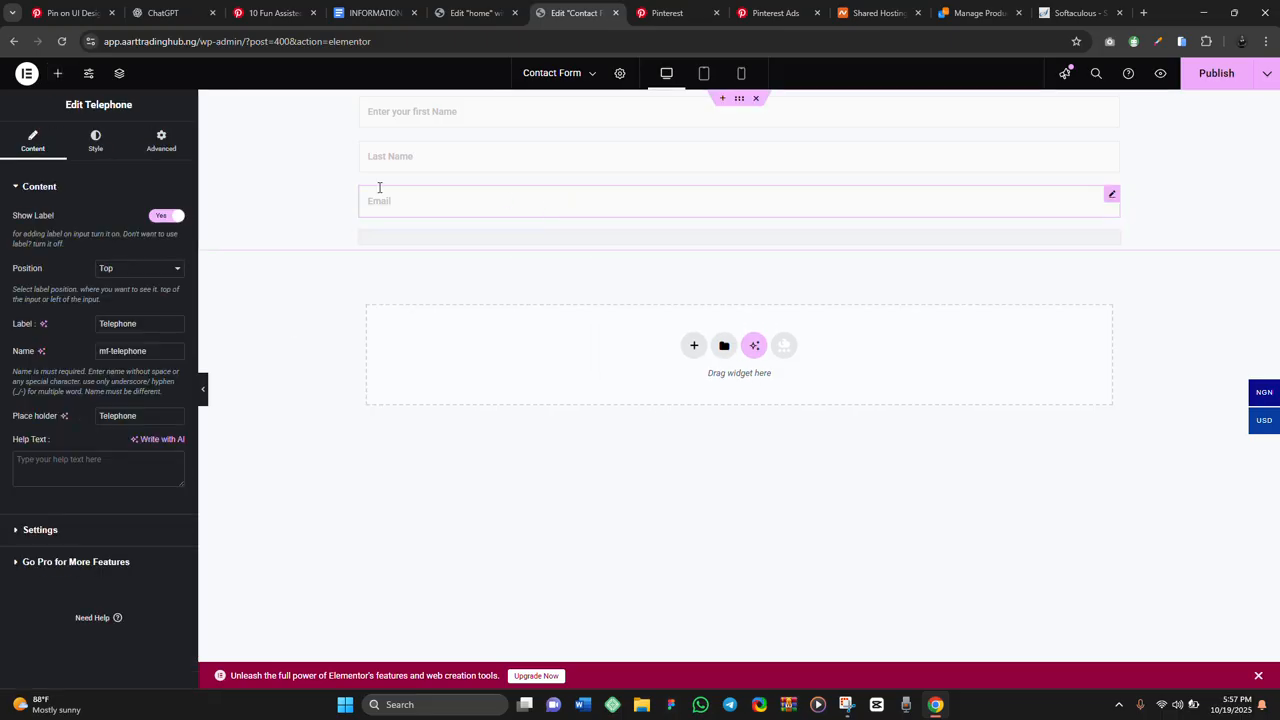
click(160, 217)
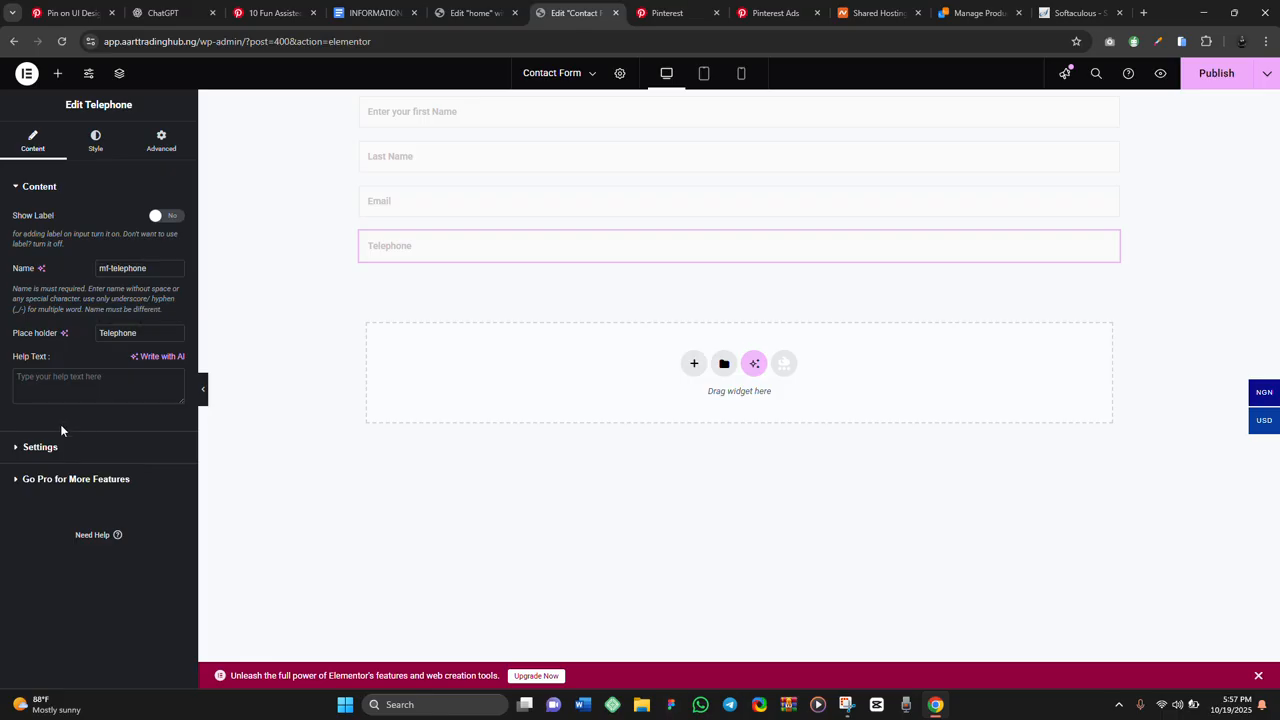
click(40, 447)
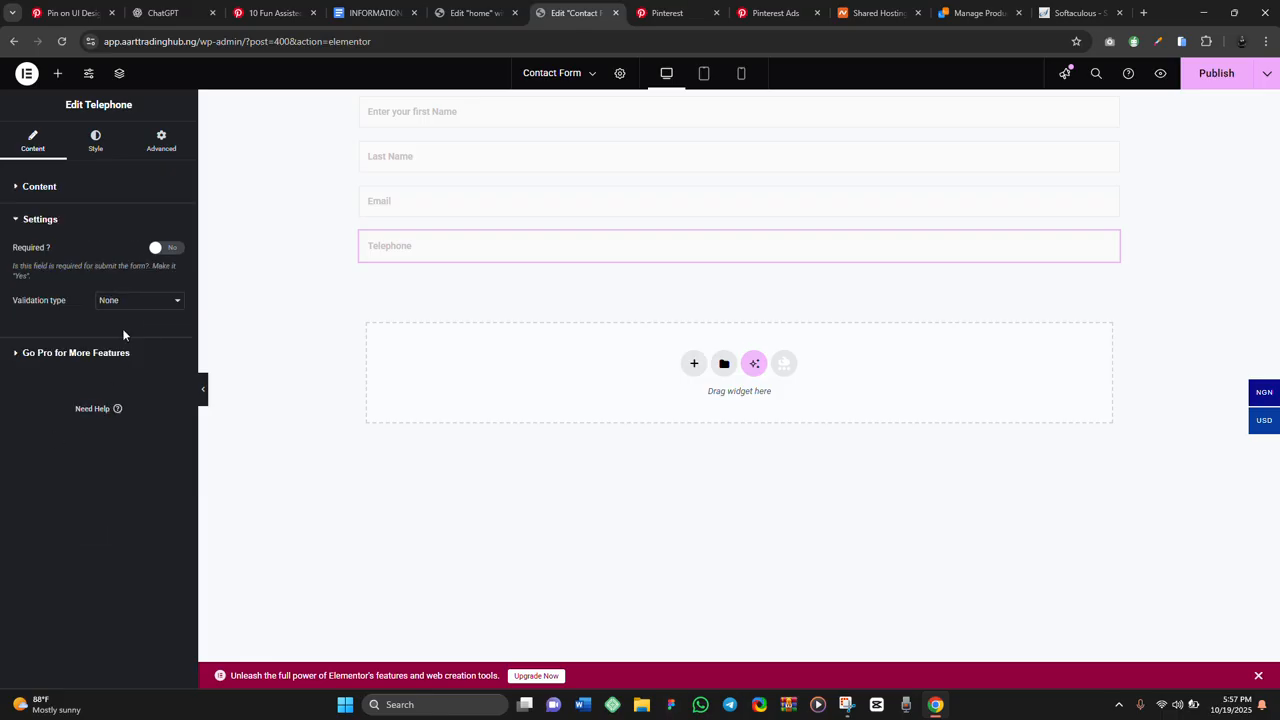
click(159, 248)
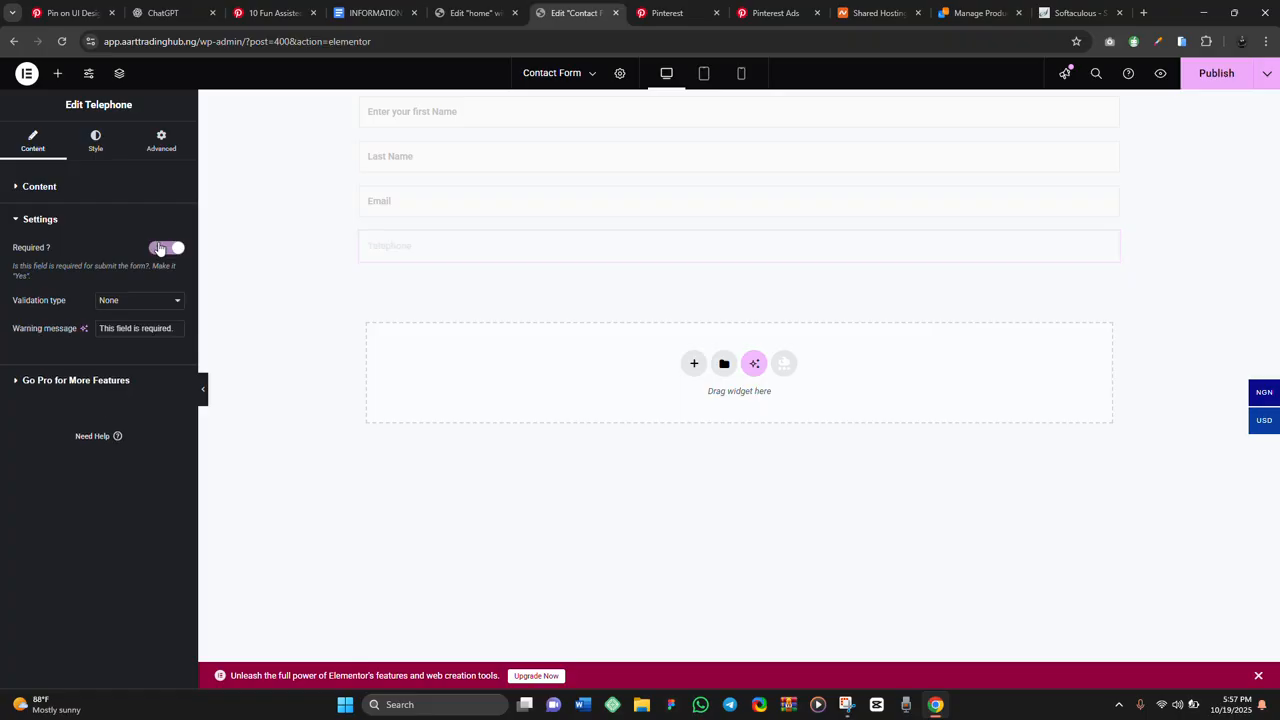
click(57, 74)
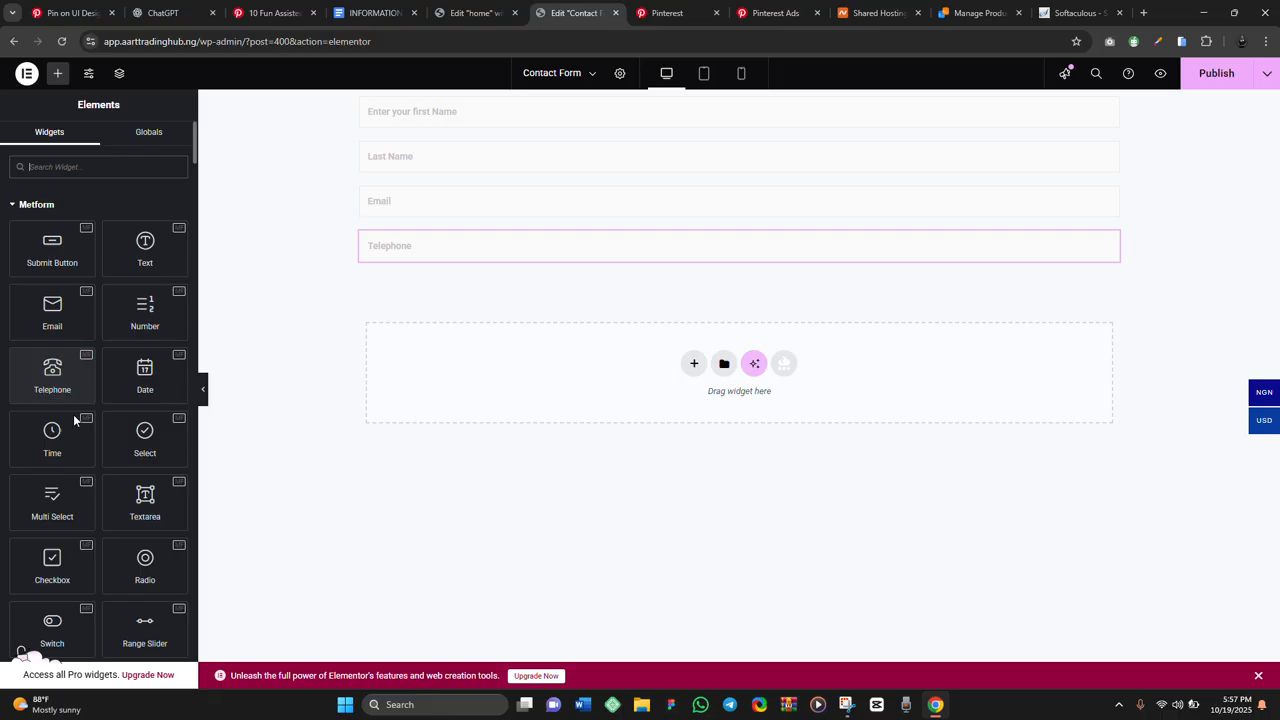
Drop a Multi Select field below Telephone and change its label to 'Are you Satisfied'
drag(46, 506, 474, 262)
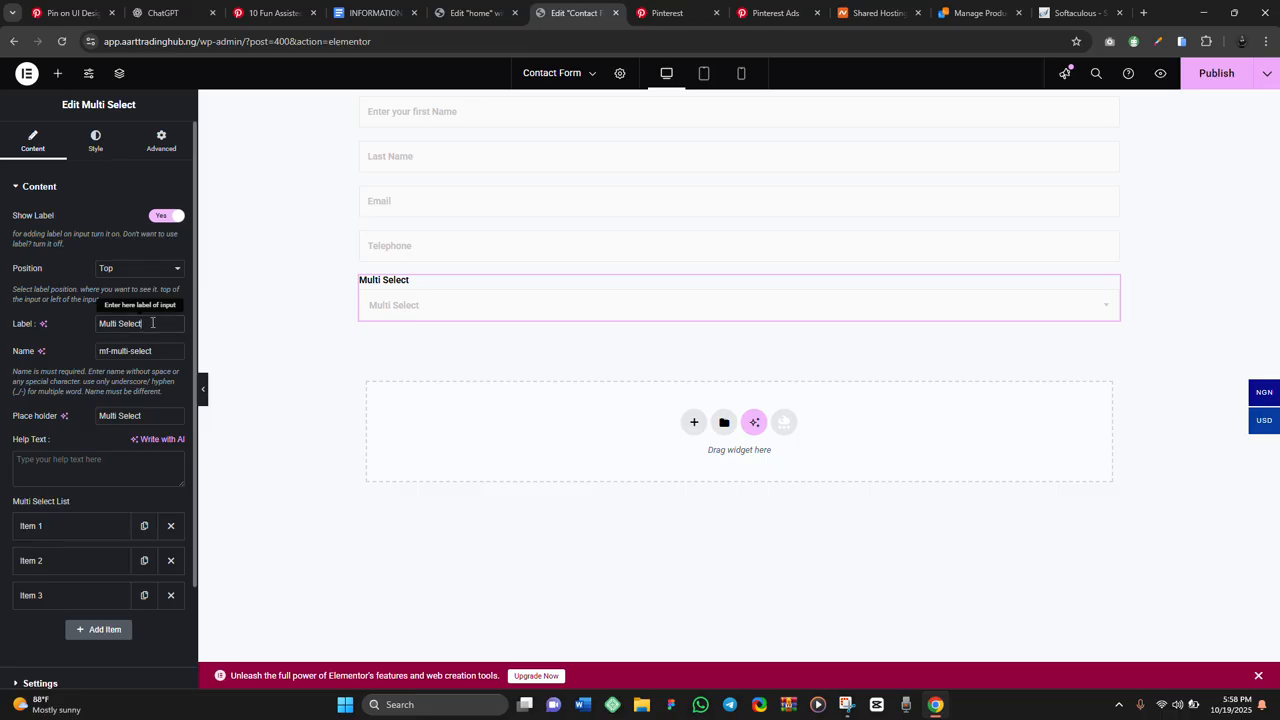
drag(152, 323, 86, 331)
text(A)
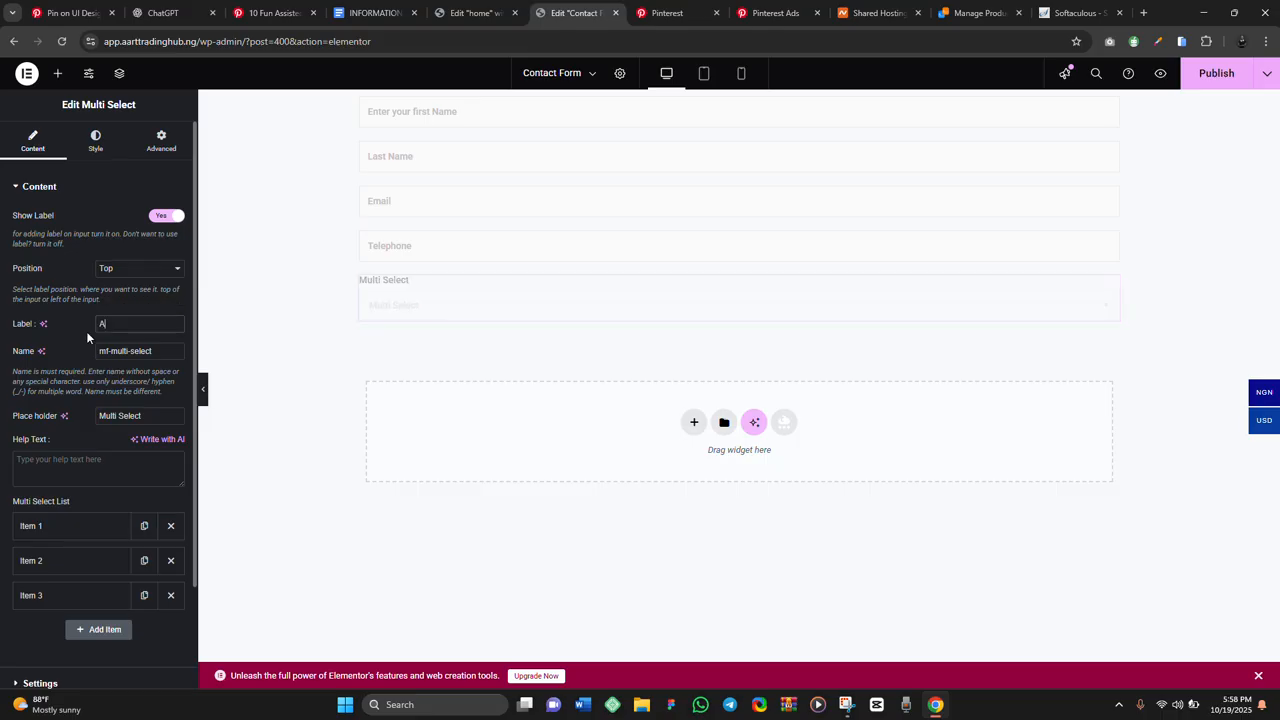
text(re ypu)
key(BackSpace)
text(u Sa)
text(t)
key(BackSpace)
text(atisfies)
key(BackSpace)
text(d)
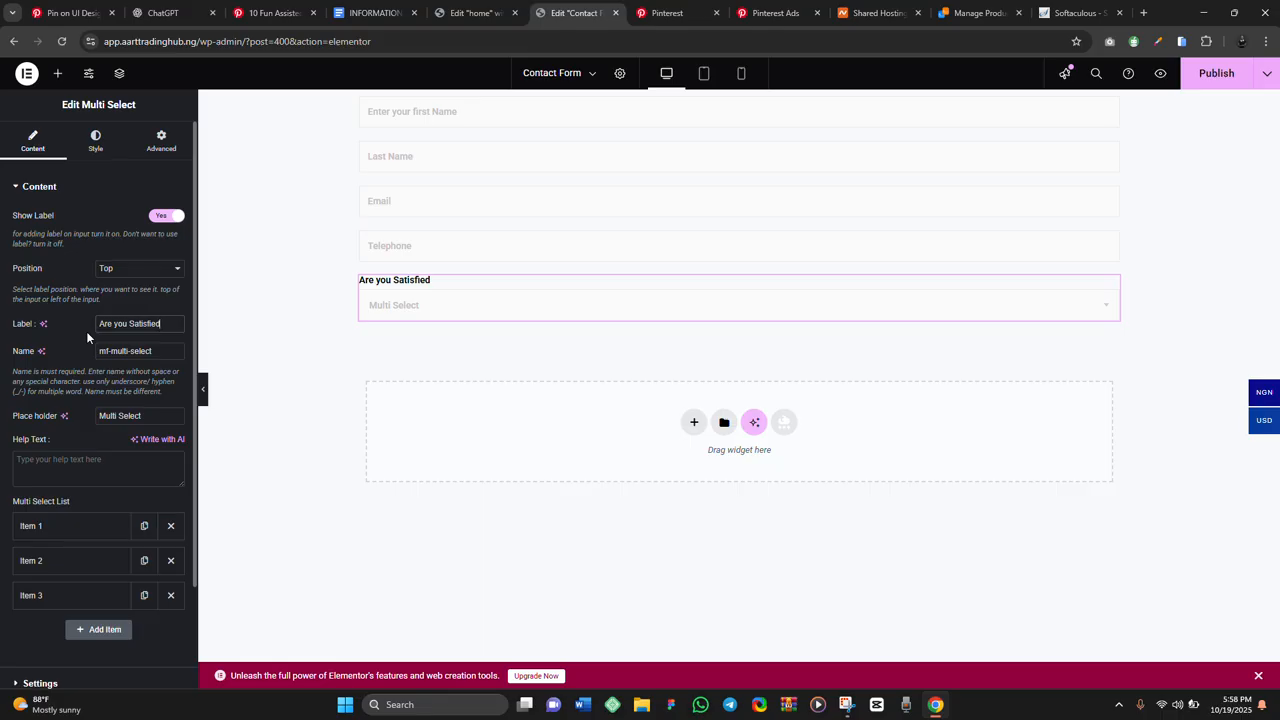
Rename the three Multi Select list items to Yes, No and Maybe
click(67, 535)
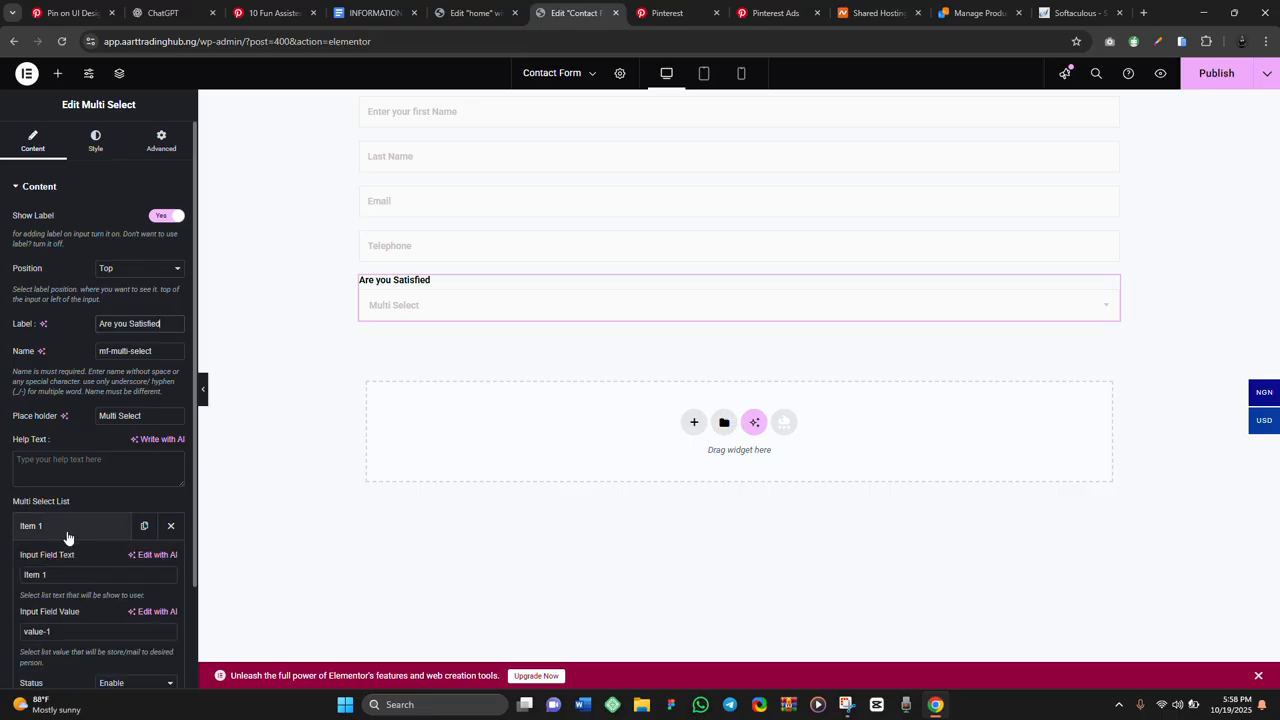
click(68, 569)
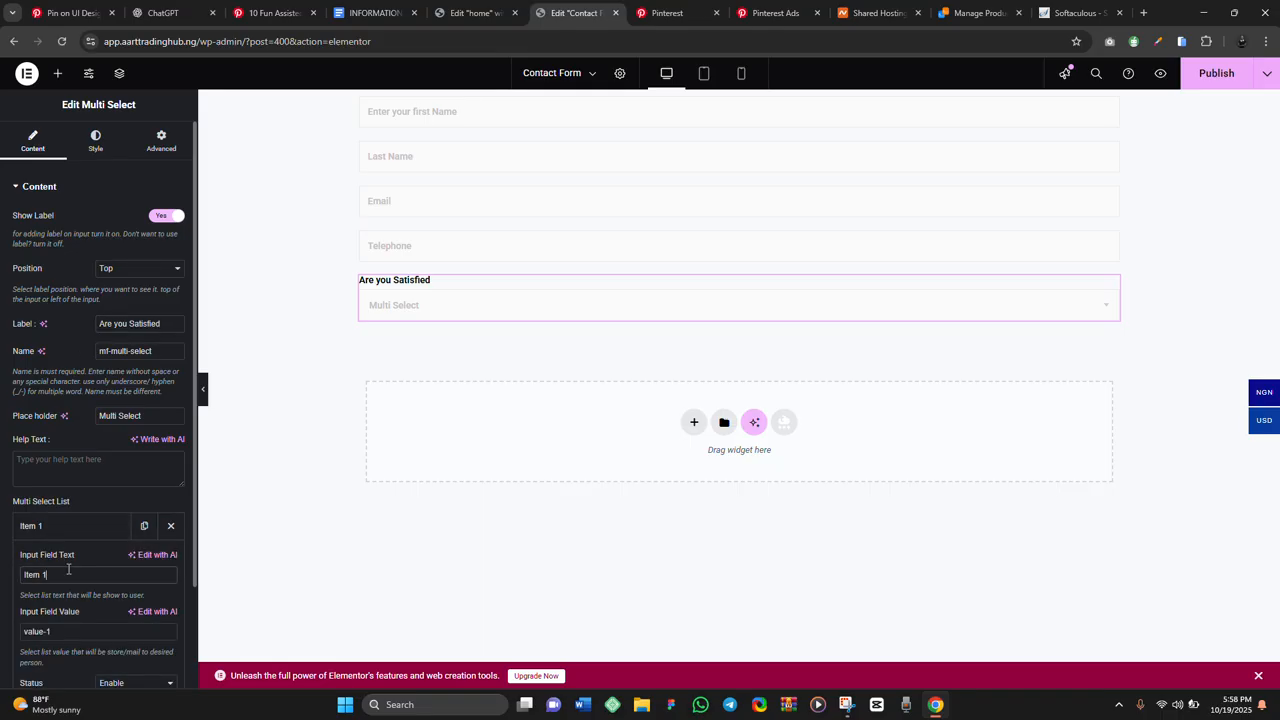
key(ctrl+a)
text(Yes)
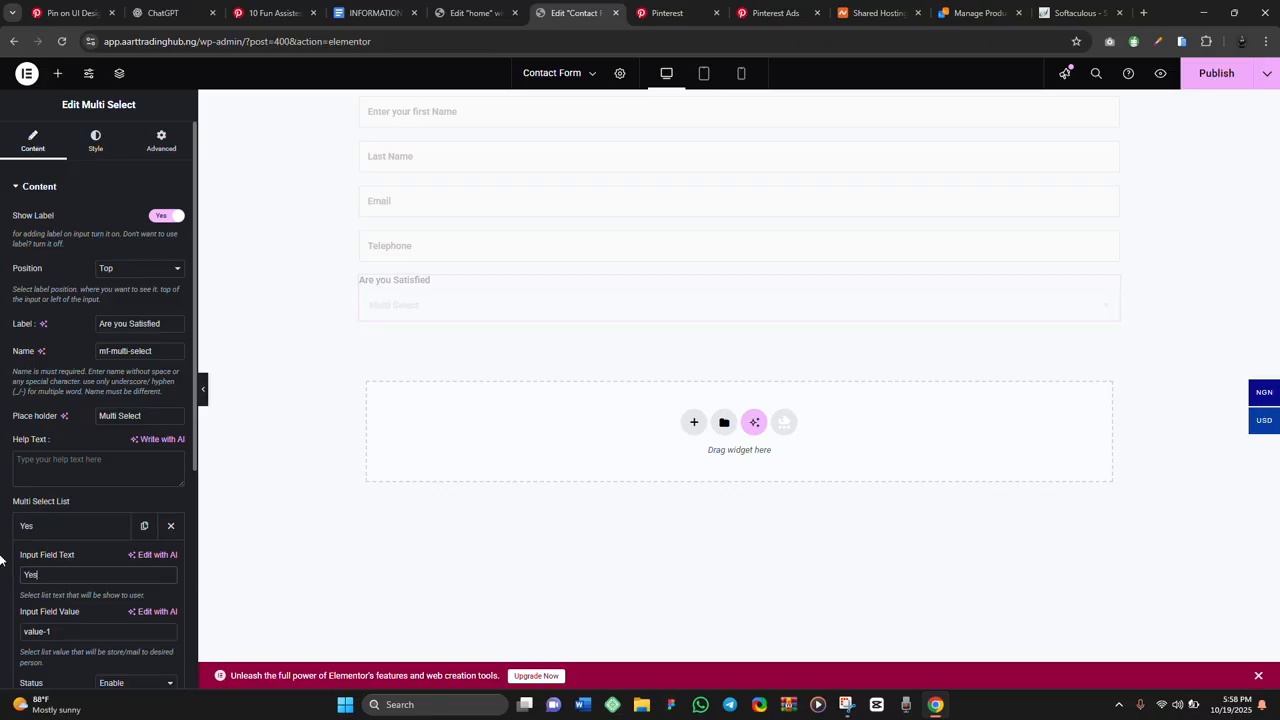
scroll(2, 560, down, 3)
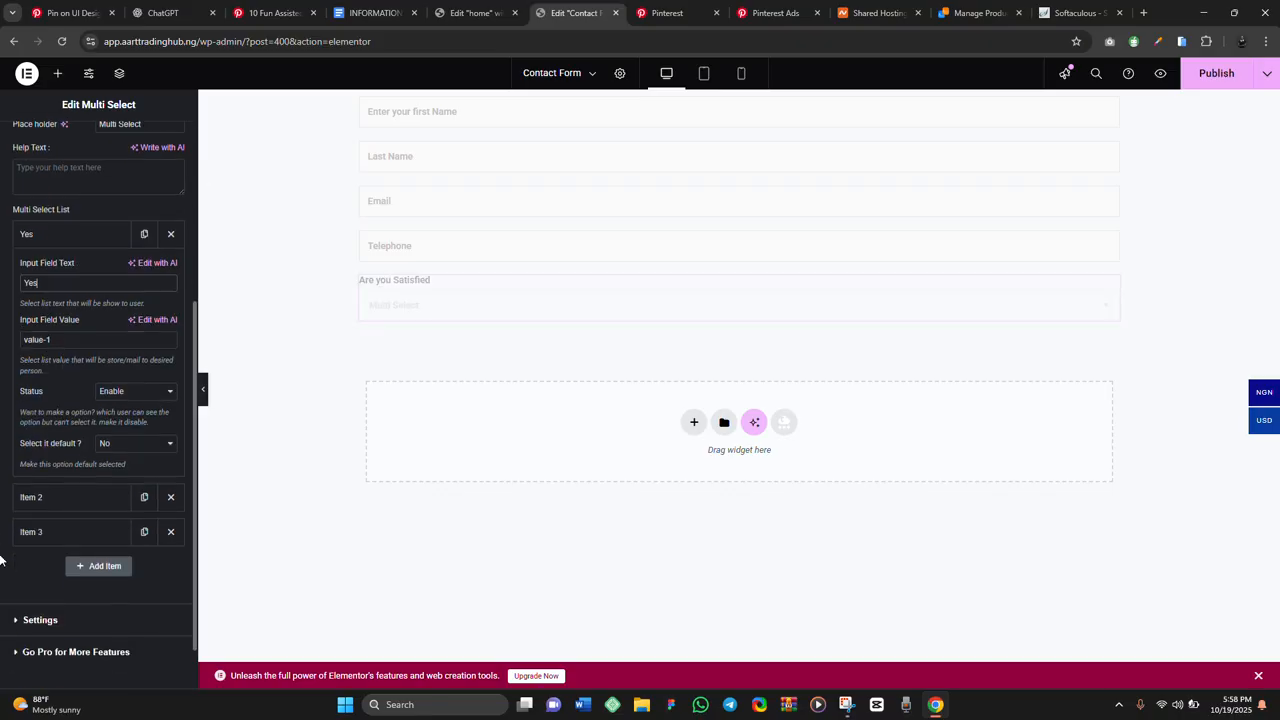
click(45, 500)
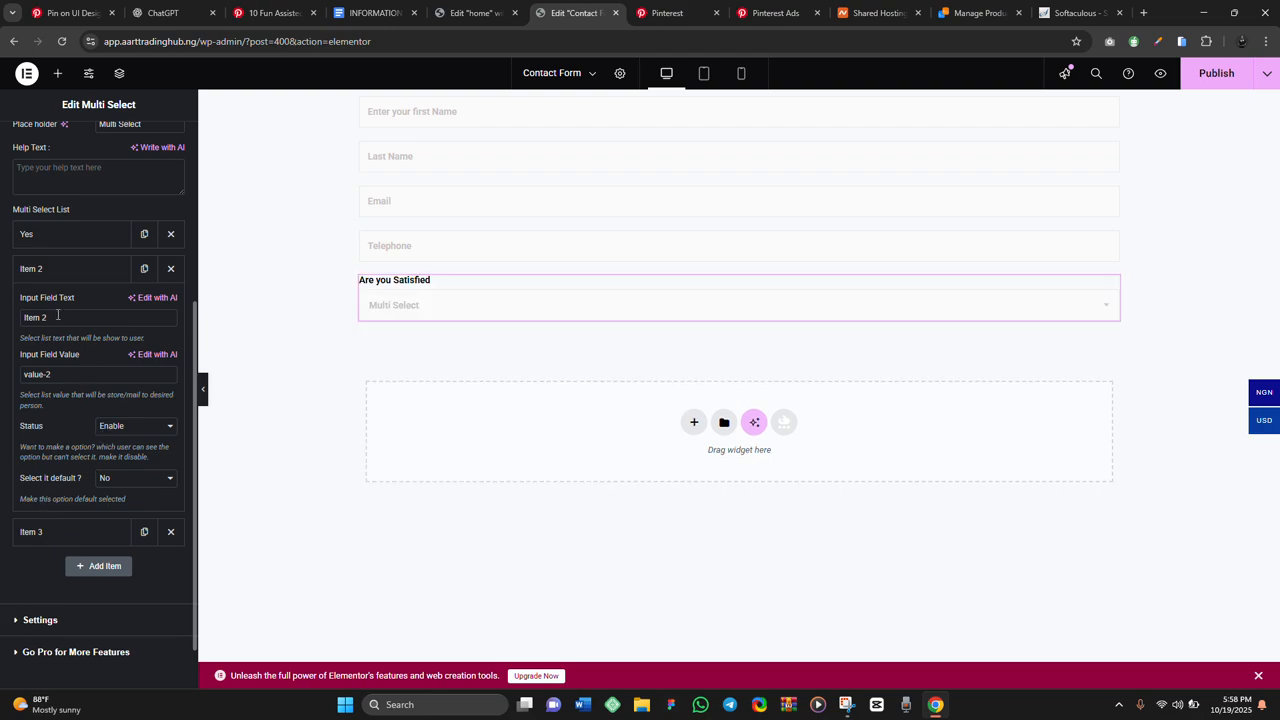
key(ctrl+a)
key(BackSpace)
text(N)
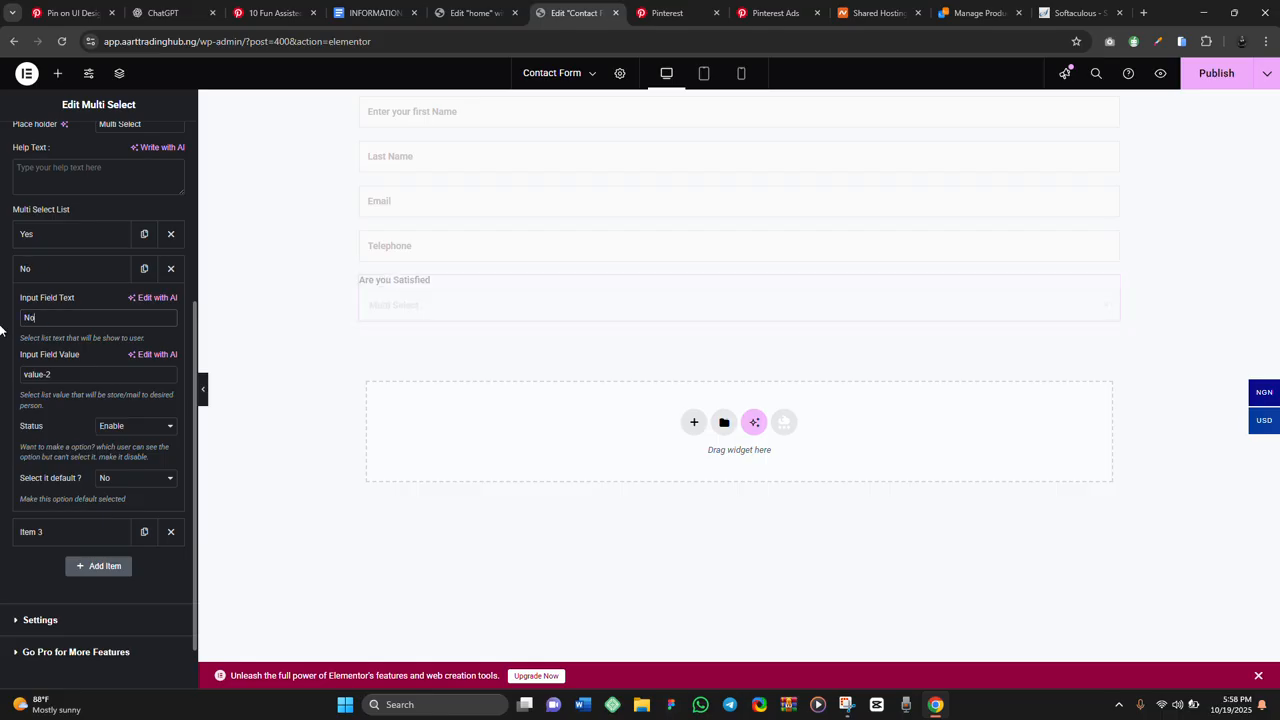
click(84, 531)
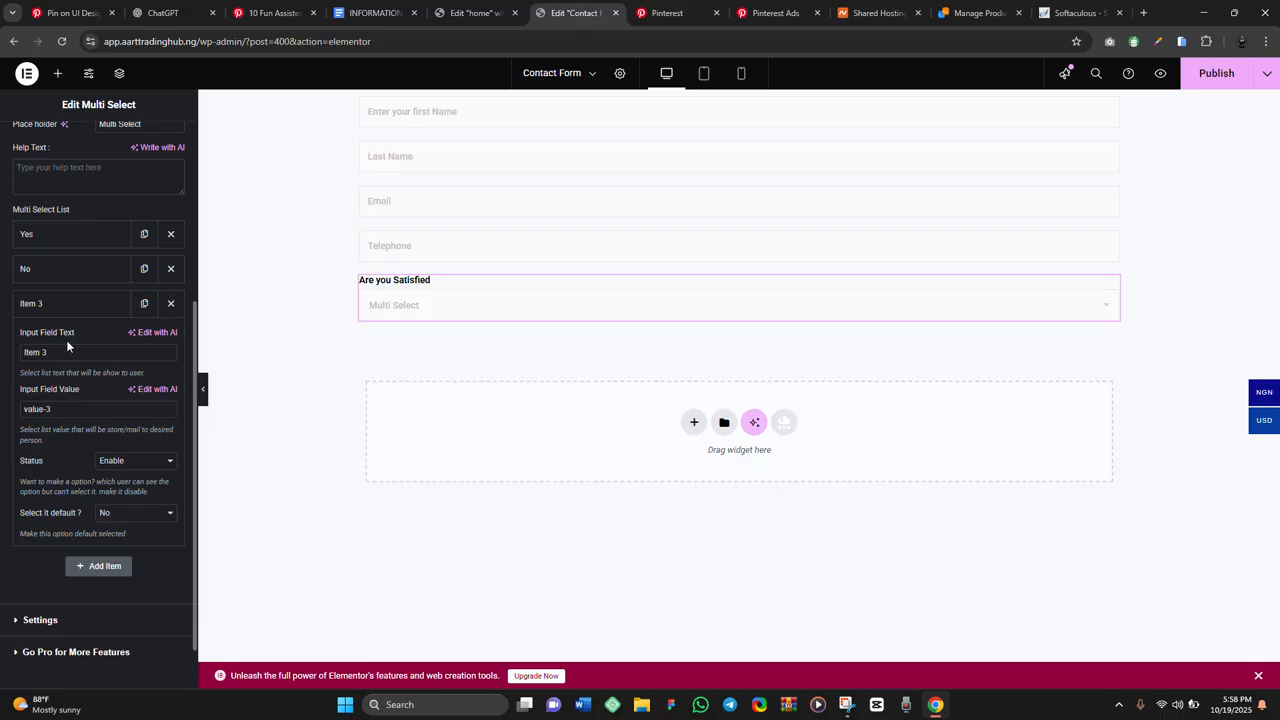
drag(68, 347, 6, 350)
text(Maybe)
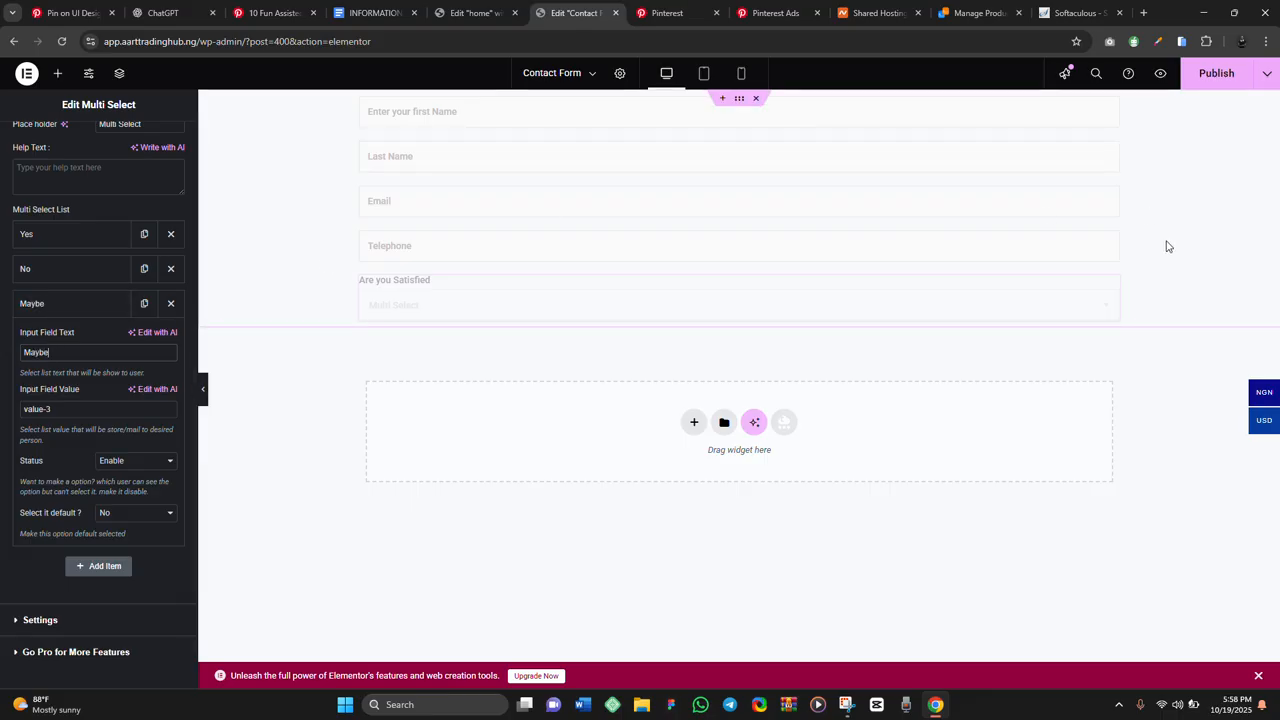
Preview the Are you Satisfied dropdown to confirm its Yes, No, Maybe choices
click(1110, 309)
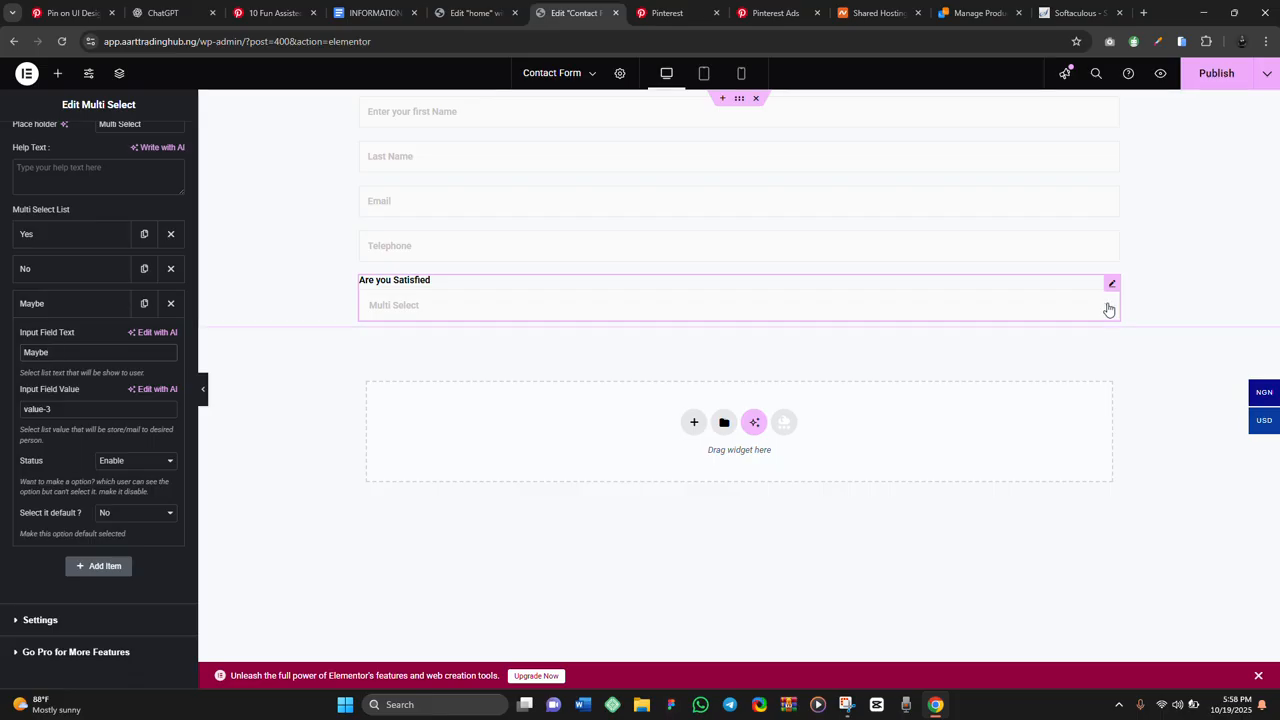
click(1108, 309)
click(1108, 310)
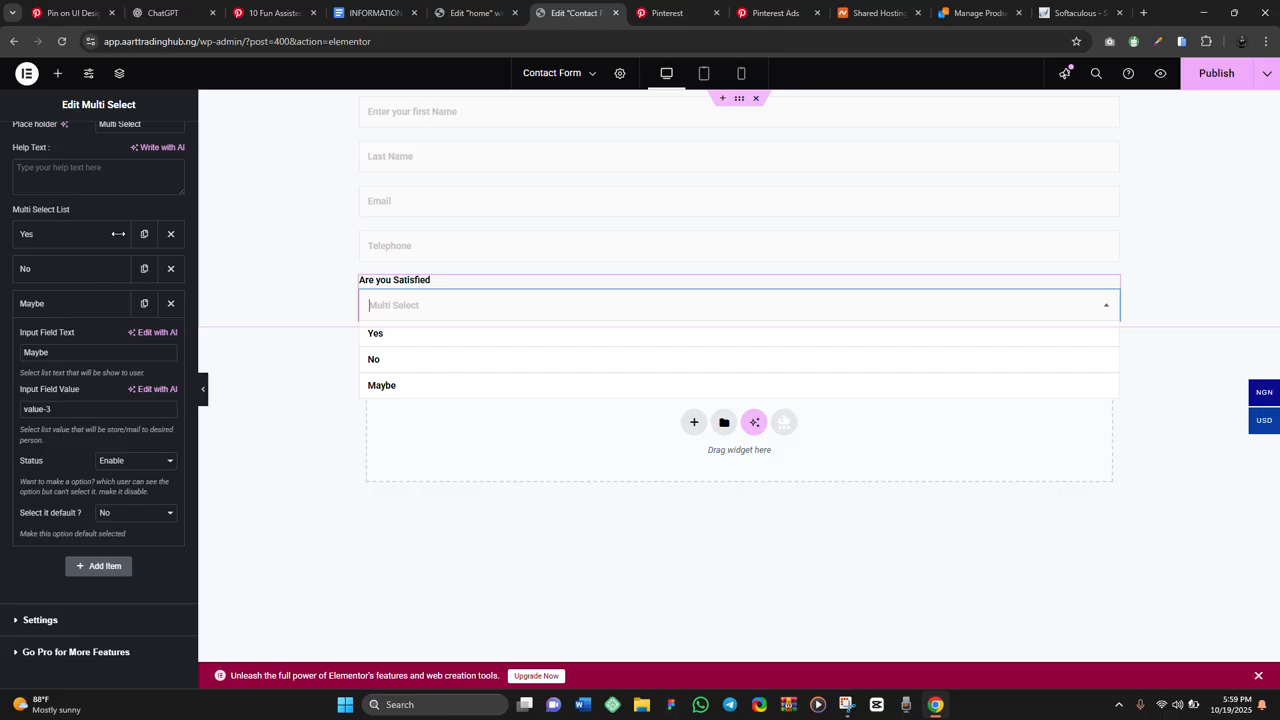
scroll(75, 190, up, 3)
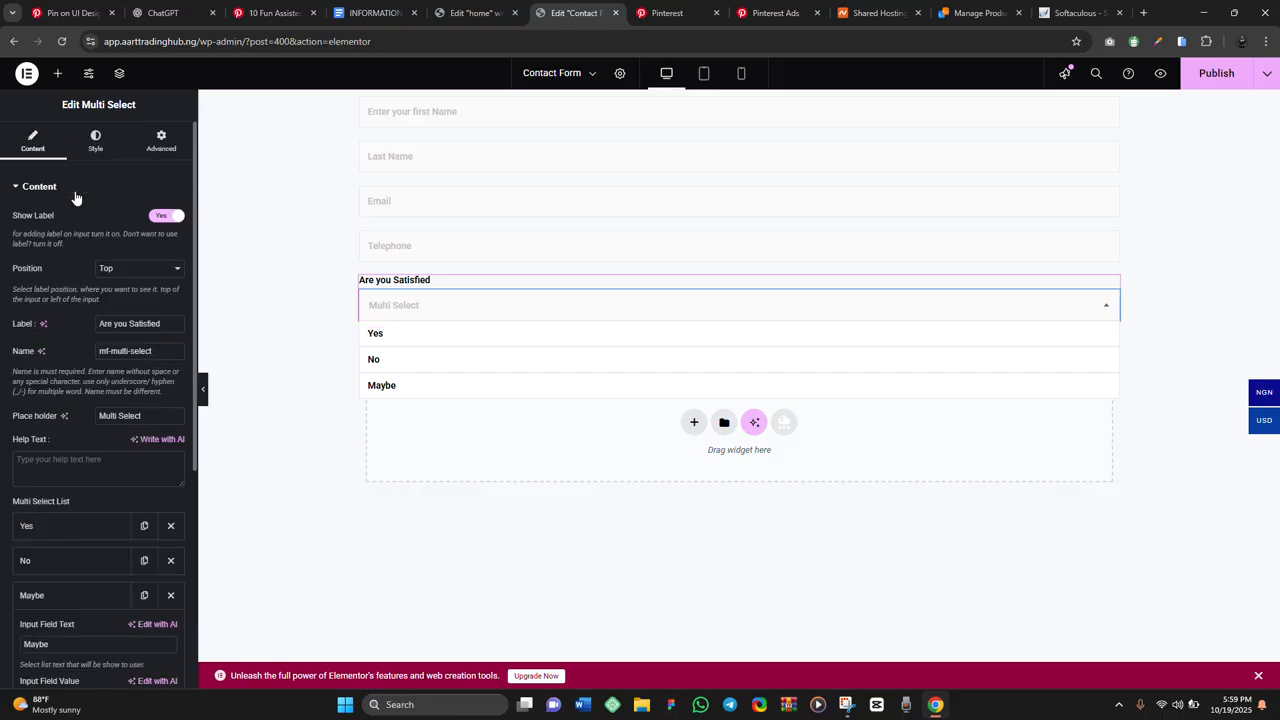
click(96, 141)
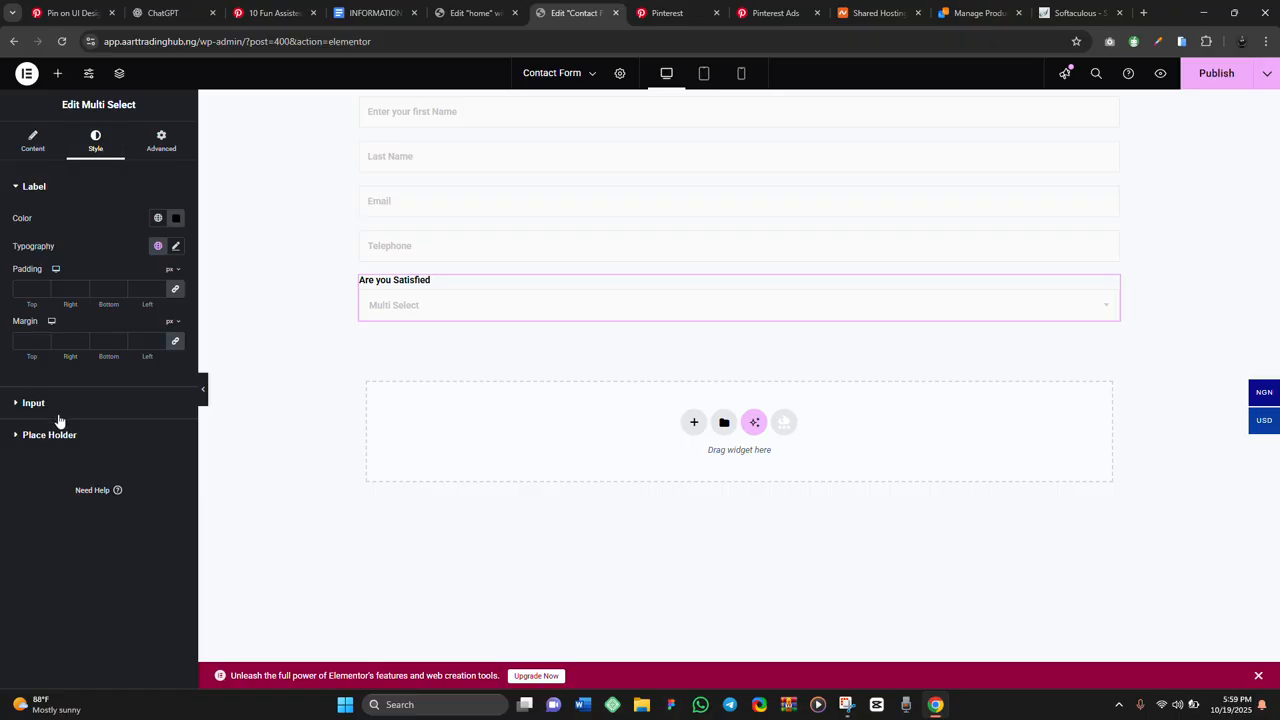
click(57, 74)
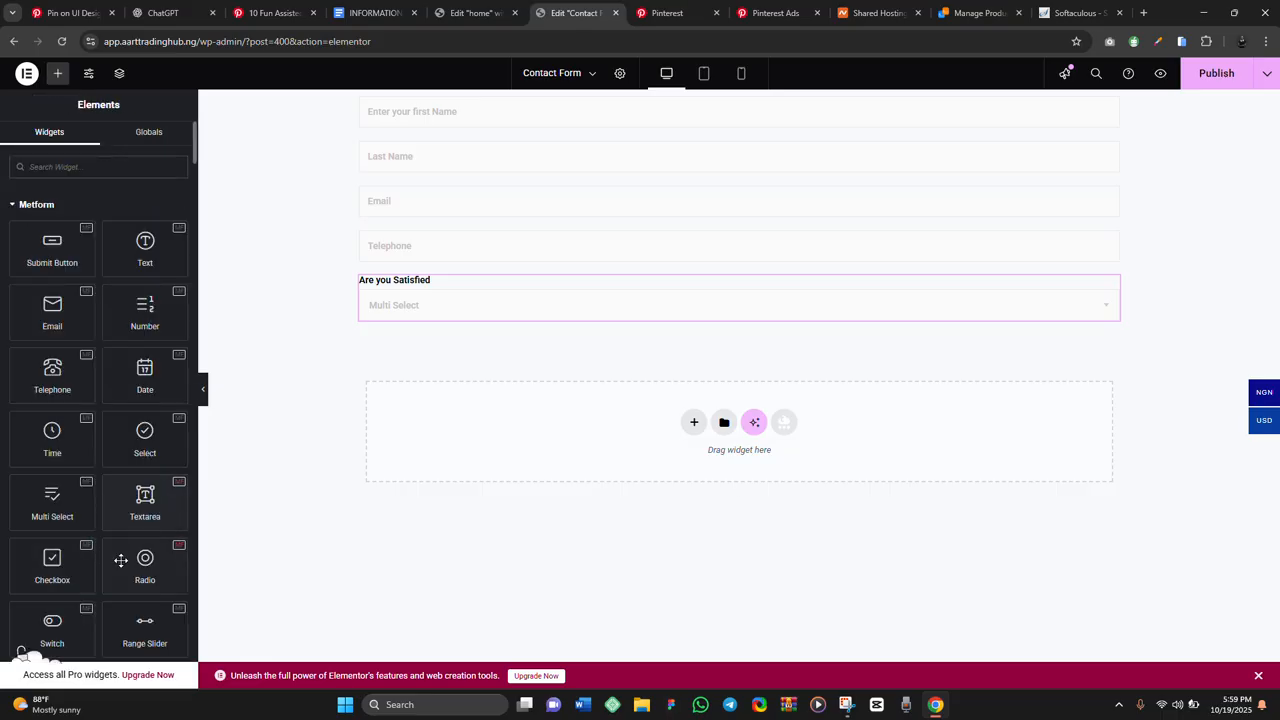
Add a Switch field below Are you Satisfied and toggle its preview to YES
drag(22, 652, 514, 316)
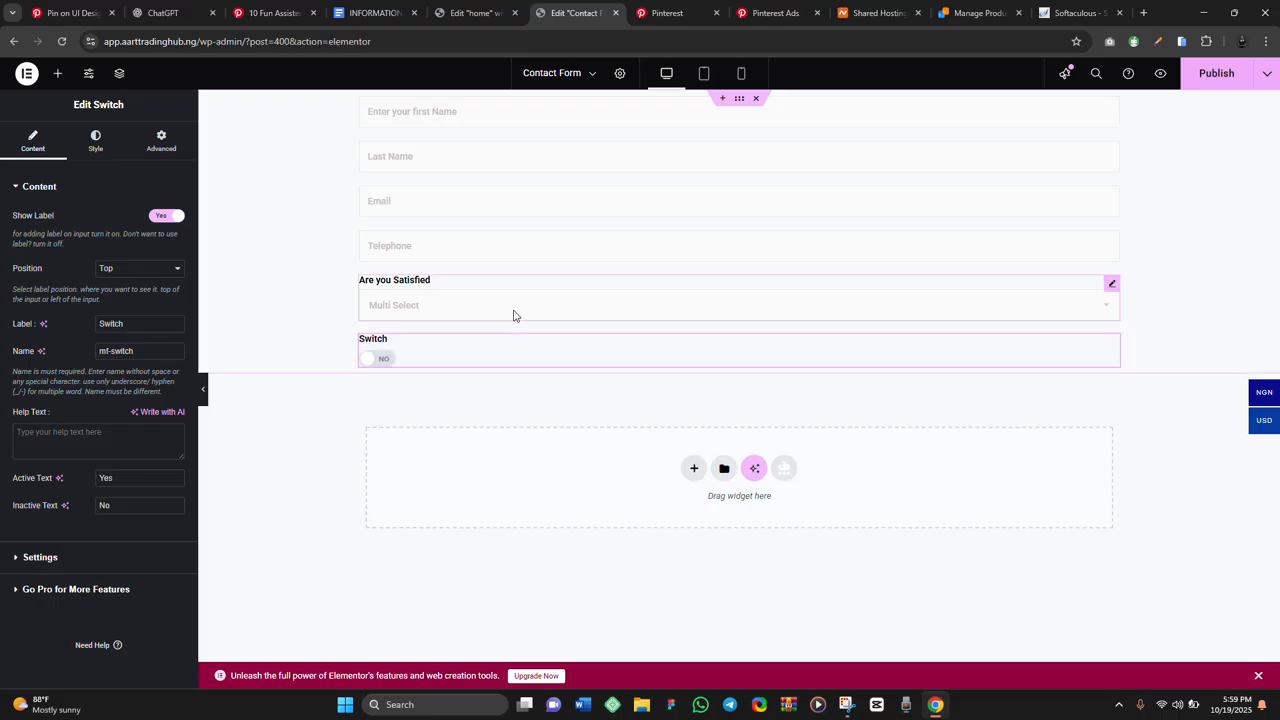
click(381, 359)
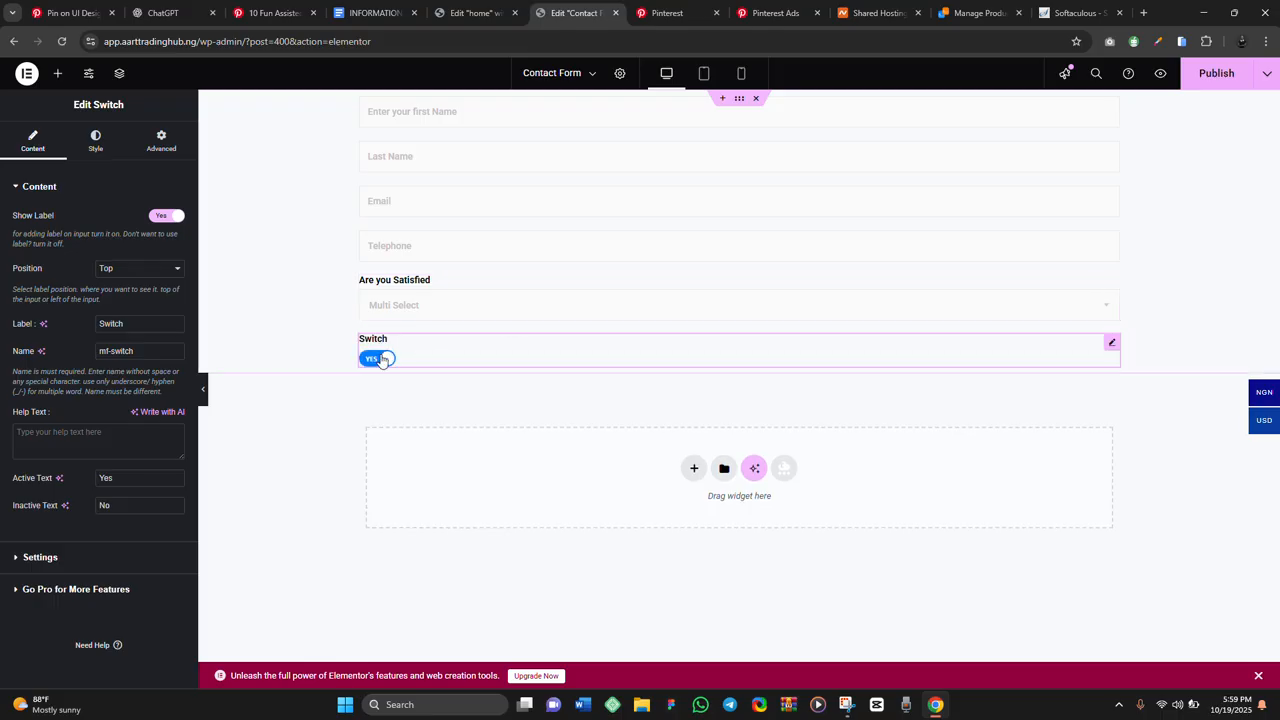
click(381, 359)
click(381, 359)
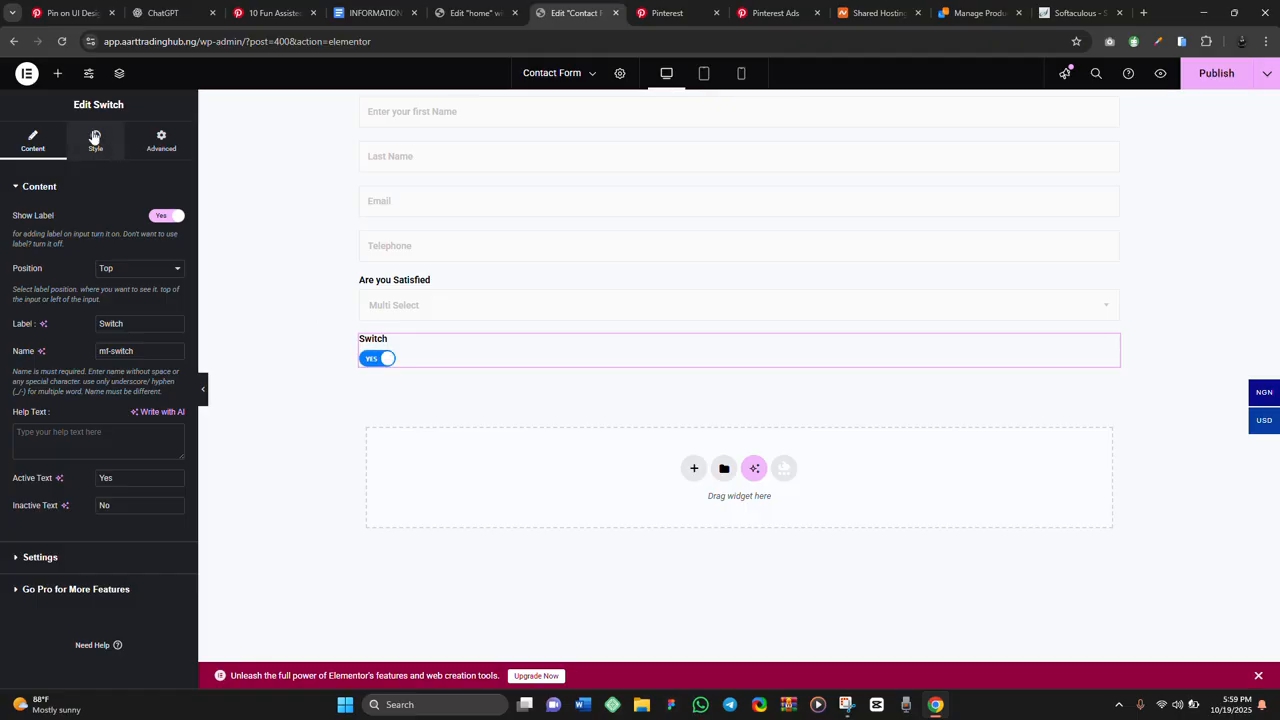
Add a Textarea field below the Switch
click(58, 75)
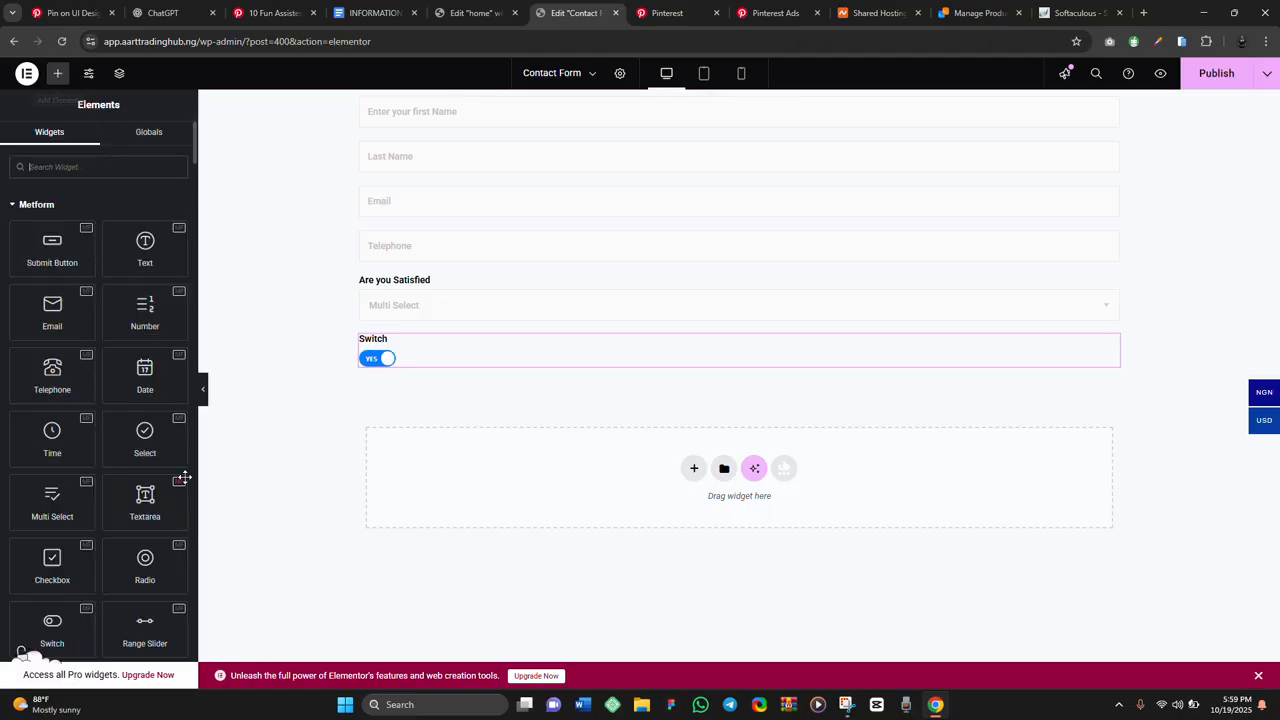
drag(140, 497, 443, 366)
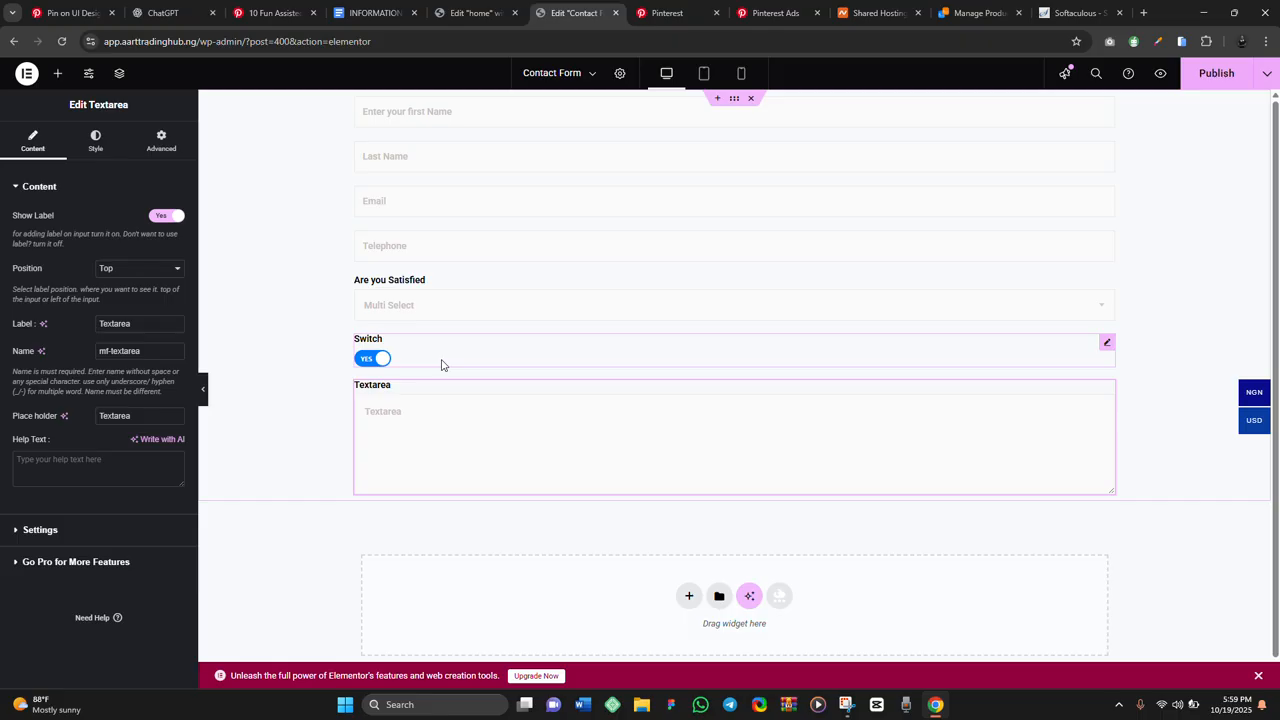
click(57, 74)
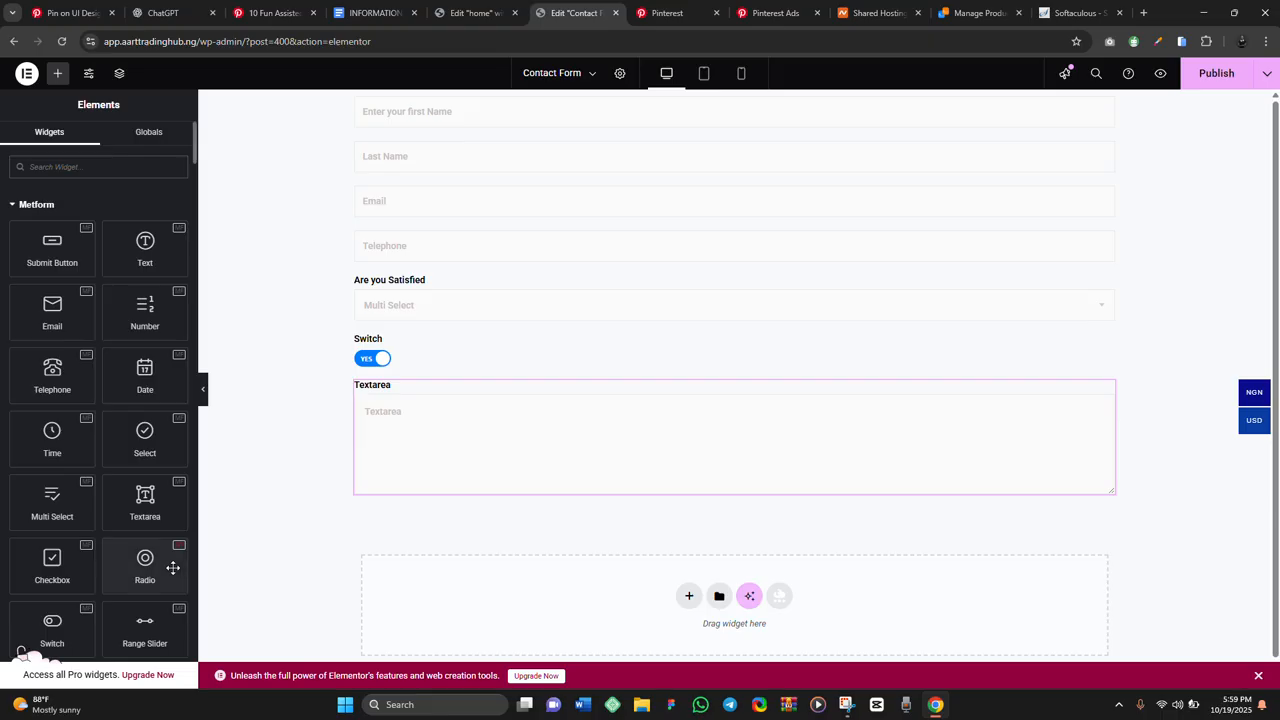
Place a Range Slider field below the Textarea and move its preview handle to 33
scroll(172, 568, down, 1)
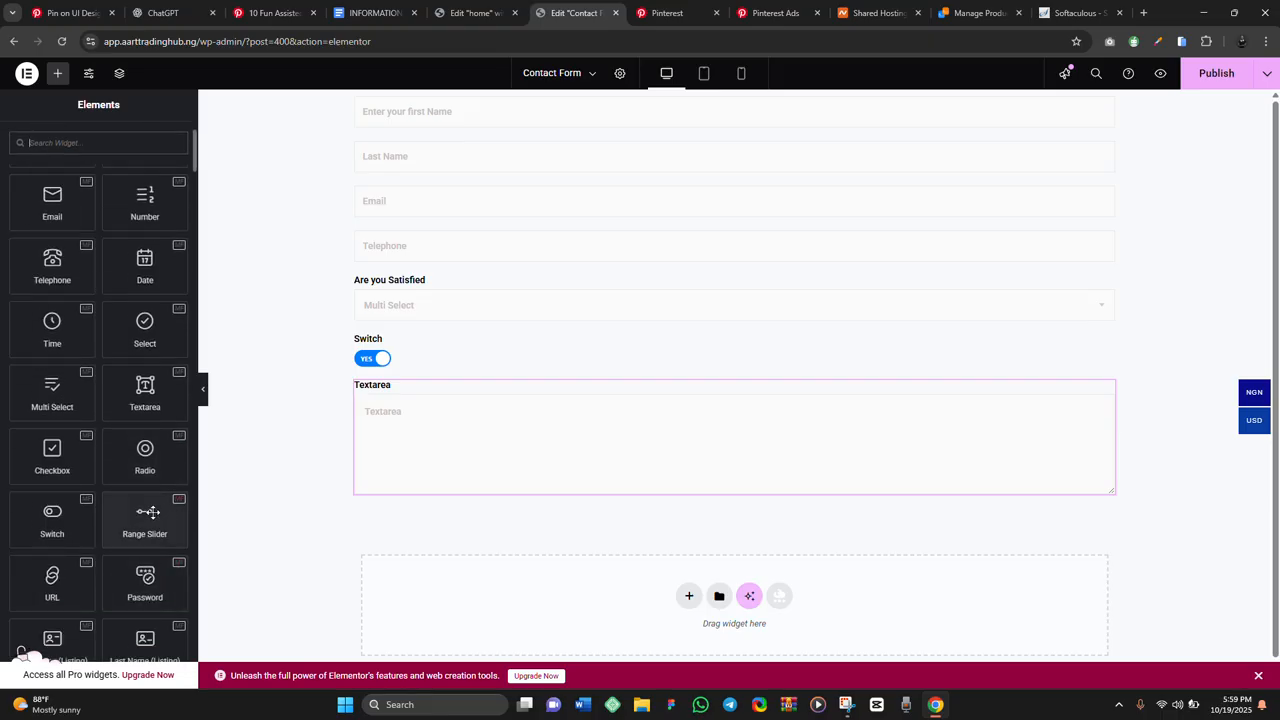
drag(148, 512, 450, 470)
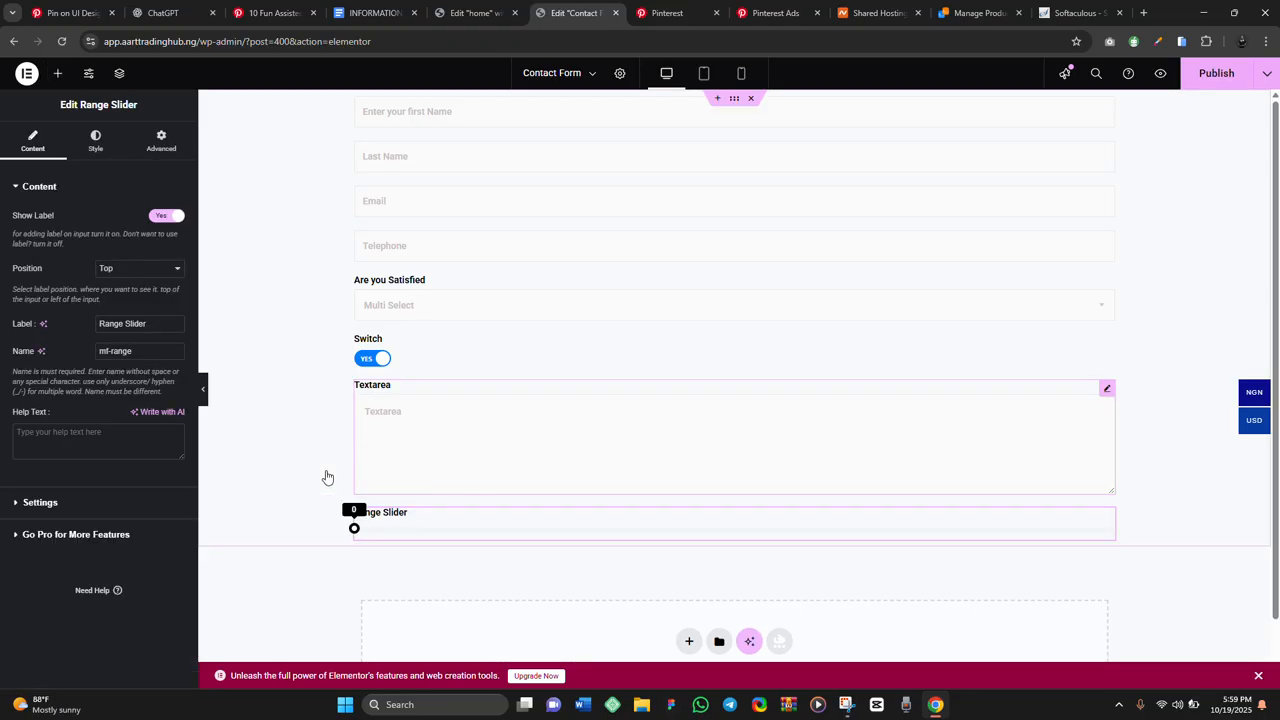
drag(354, 530, 605, 530)
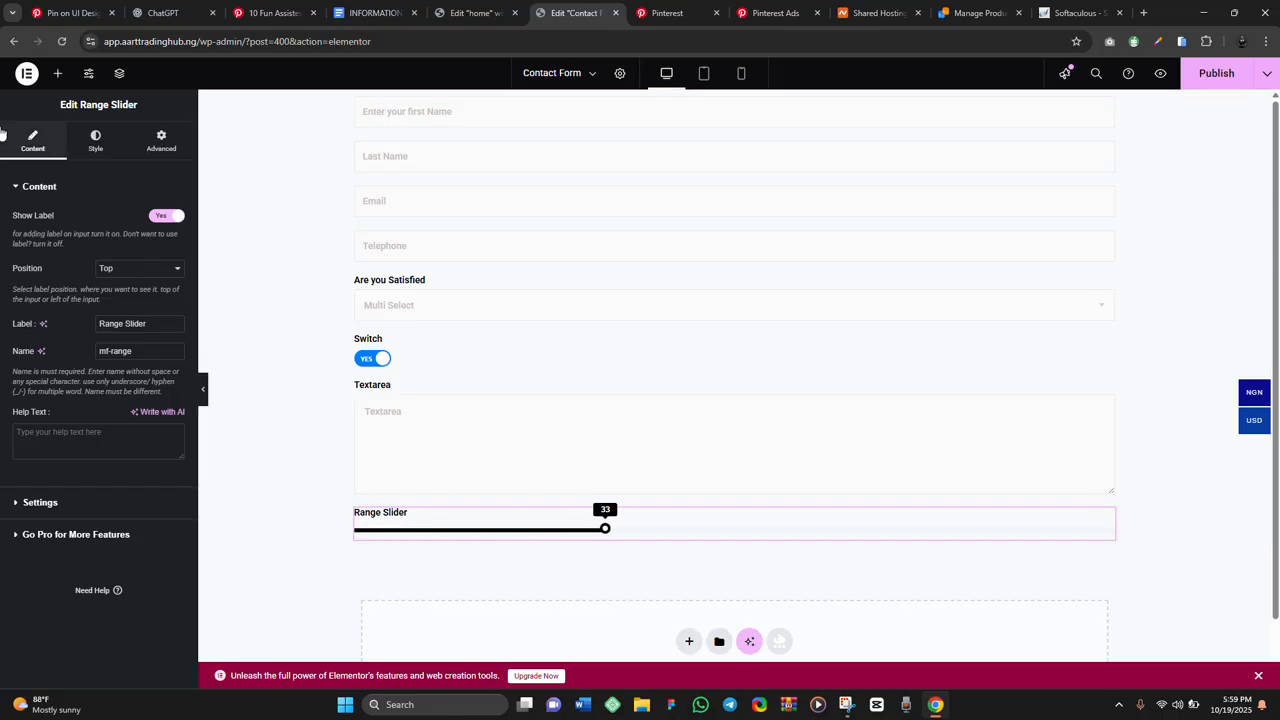
click(58, 74)
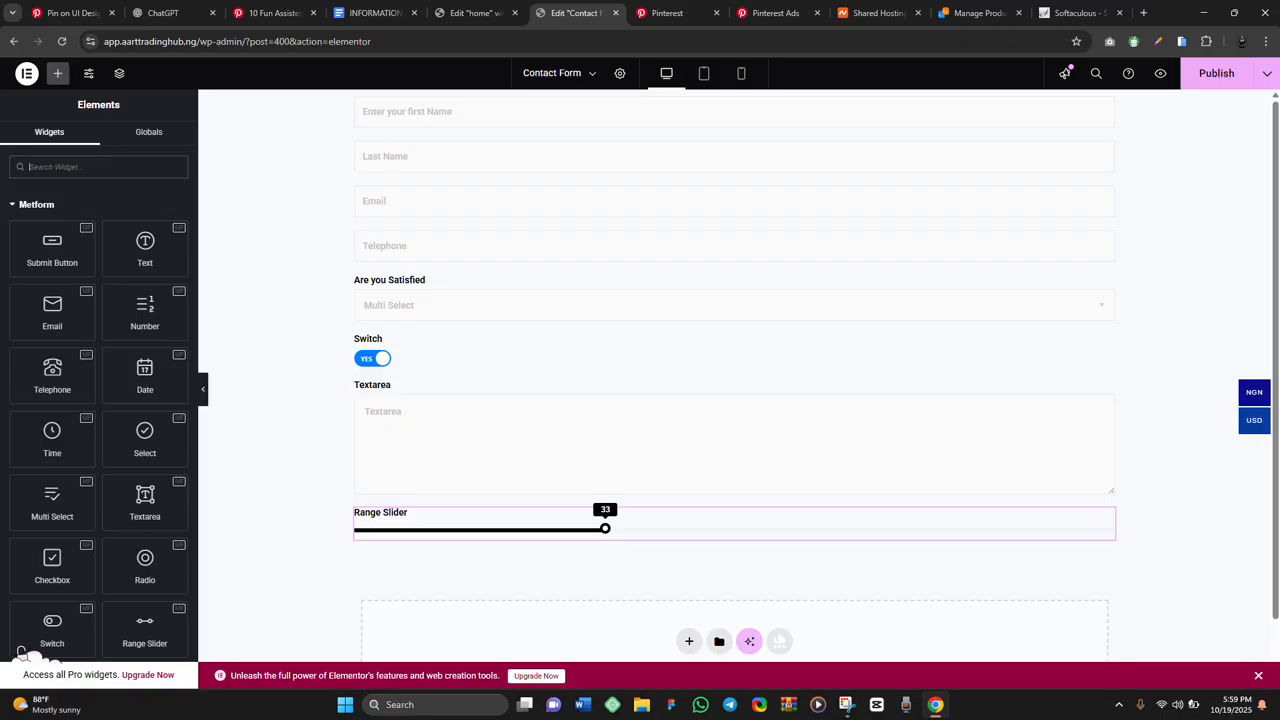
scroll(735, 376, down, 1)
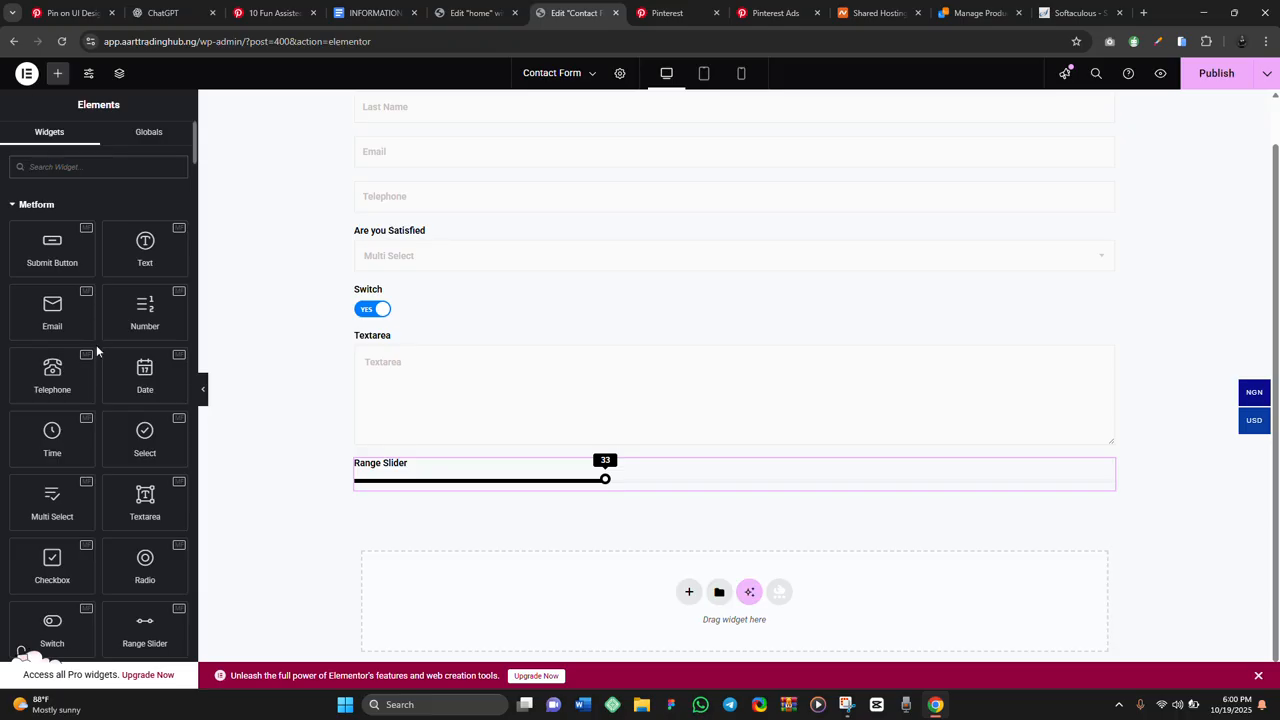
Add a Password field below the Range Slider and dismiss Chrome's saved-password suggestions
scroll(96, 344, down, 3)
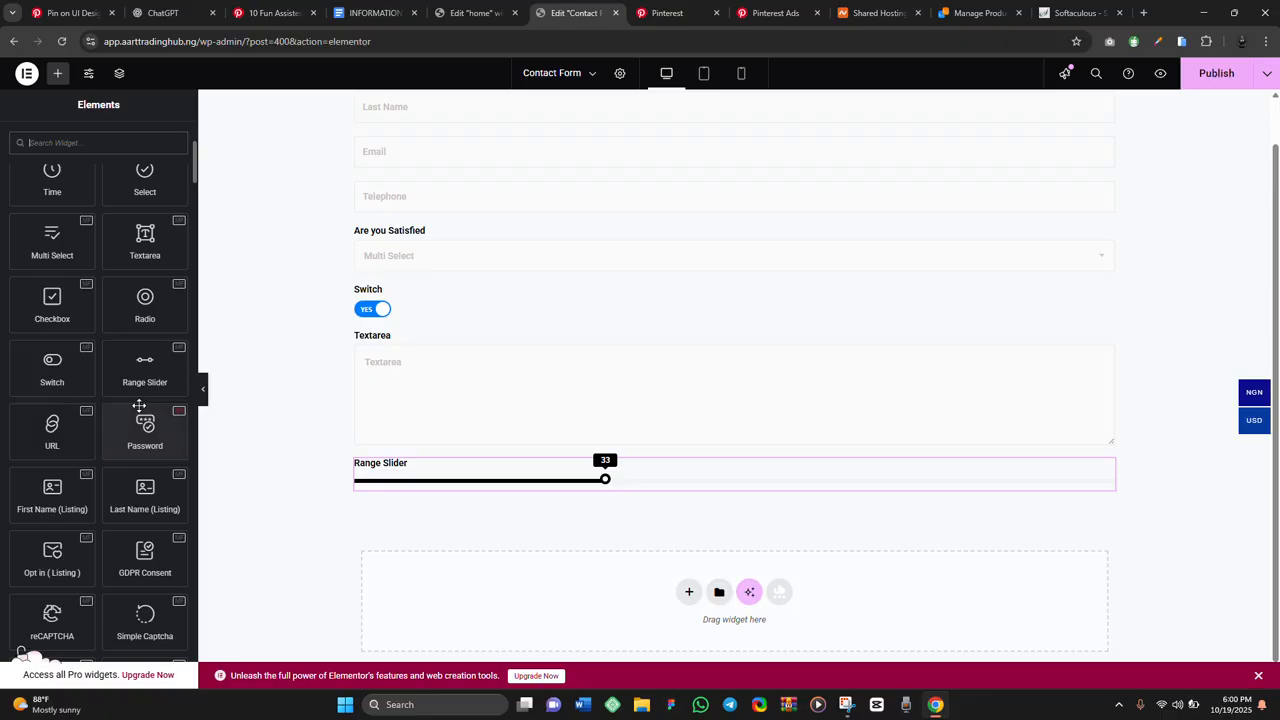
drag(141, 426, 453, 485)
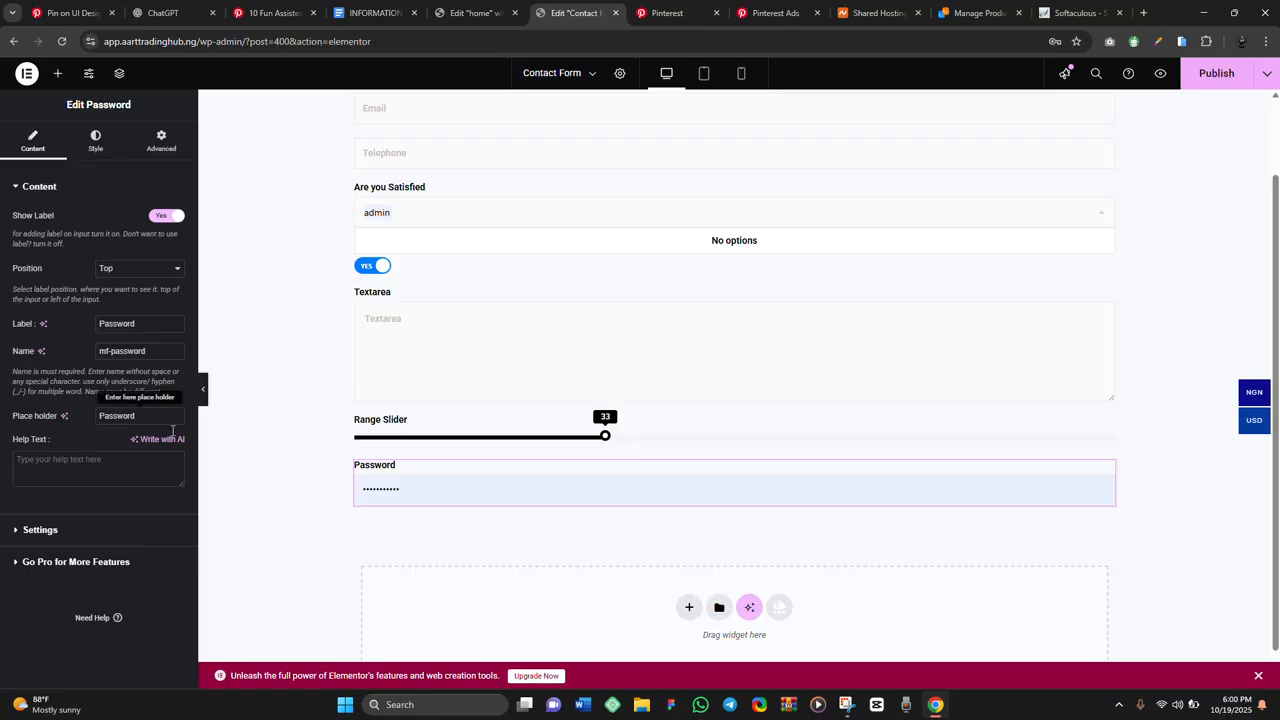
click(471, 496)
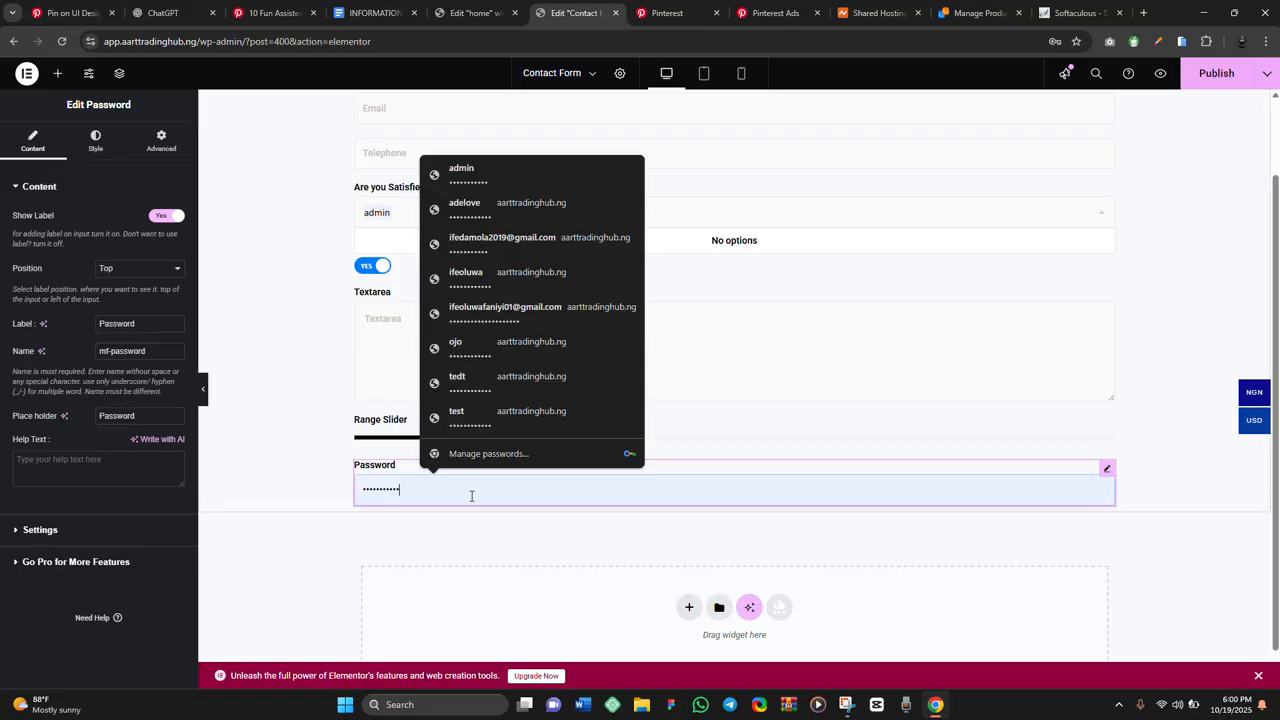
click(252, 413)
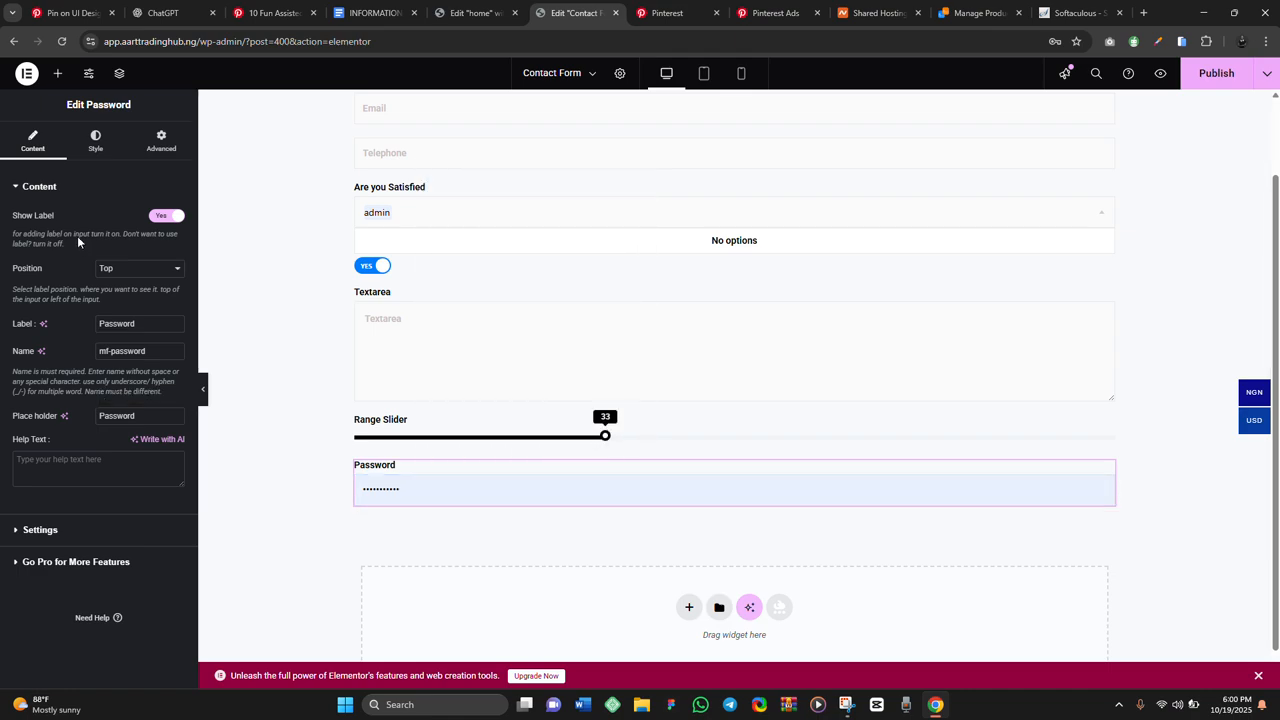
click(58, 75)
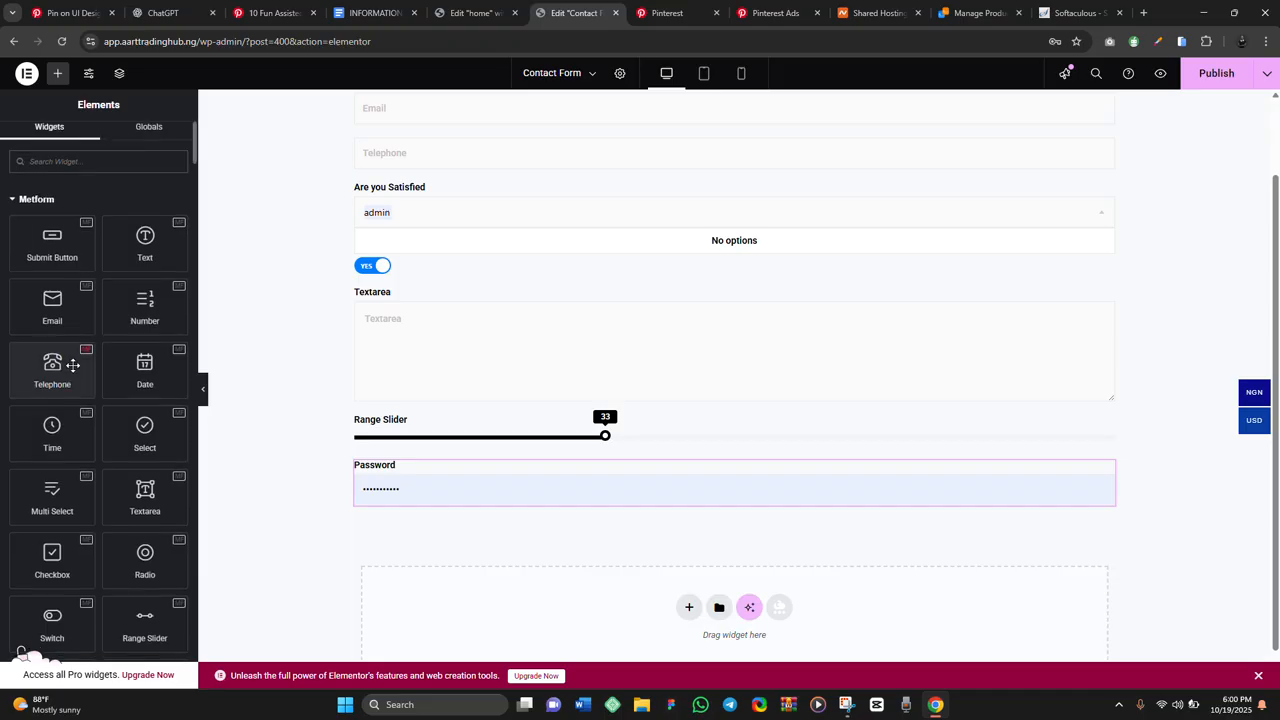
Add reCAPTCHA and Simple Captcha fields below Password, then delete the reCAPTCHA
scroll(73, 365, down, 3)
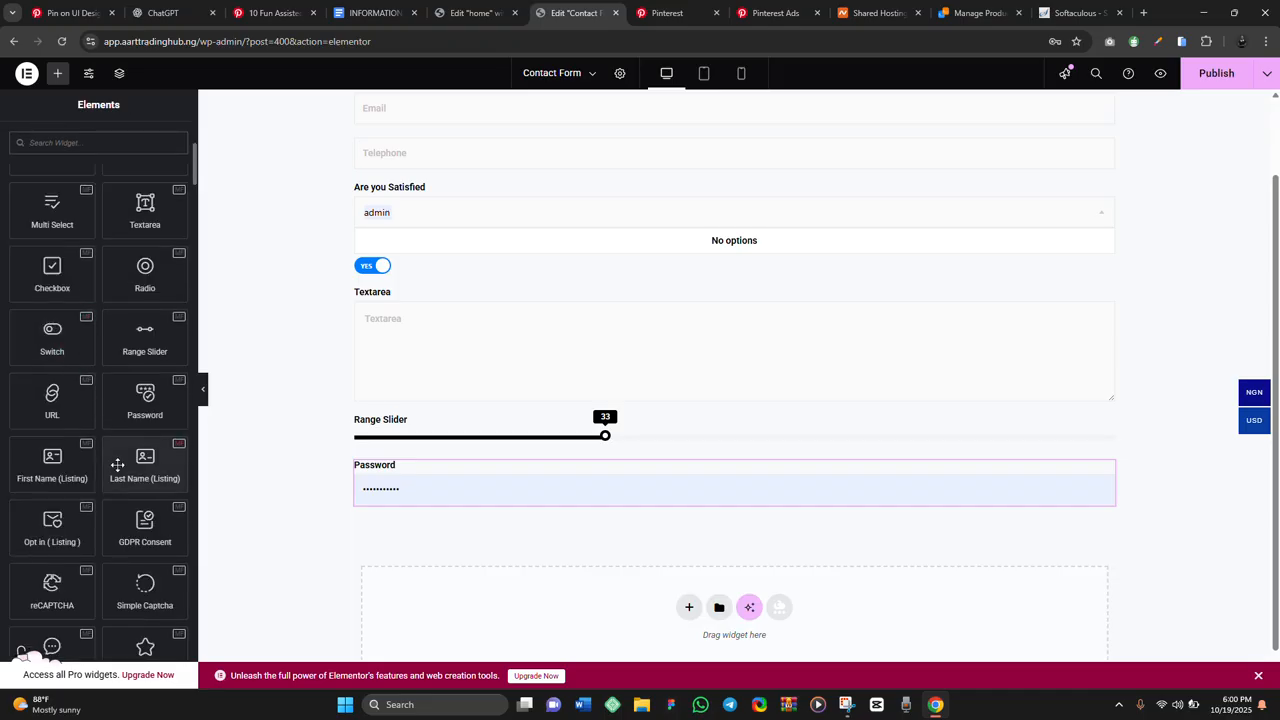
scroll(72, 462, down, 1)
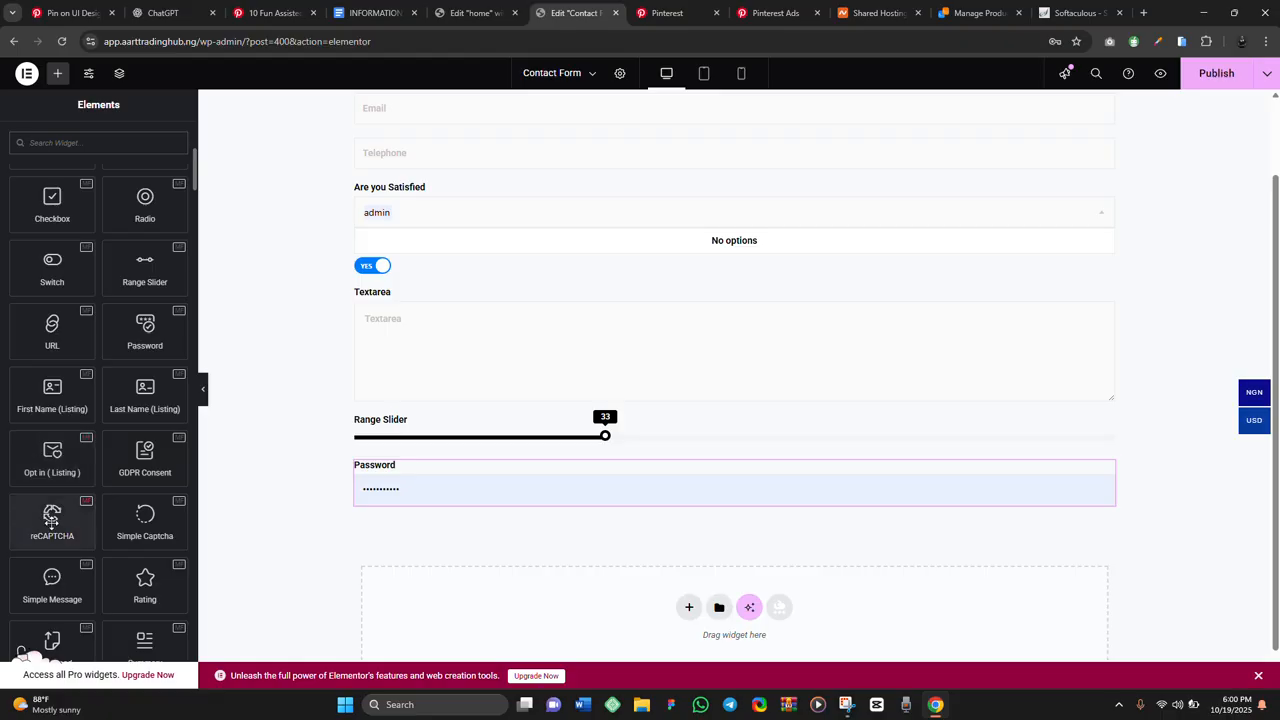
drag(52, 522, 464, 503)
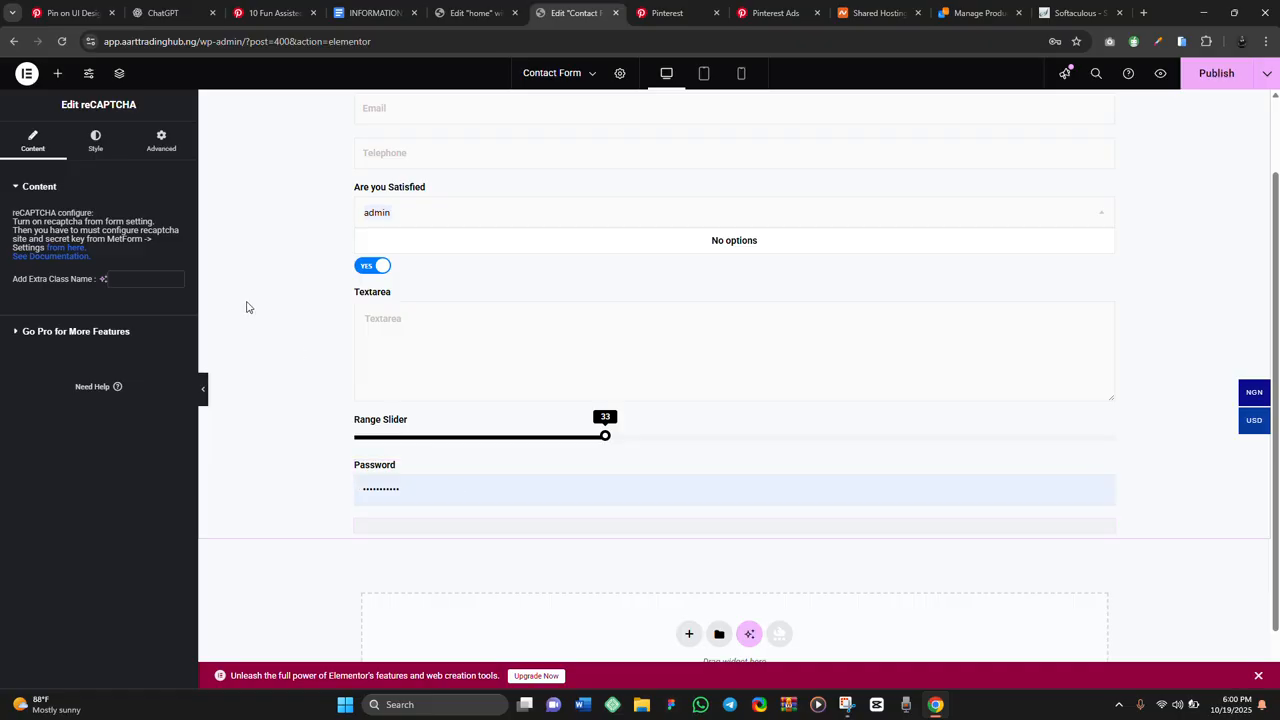
click(56, 74)
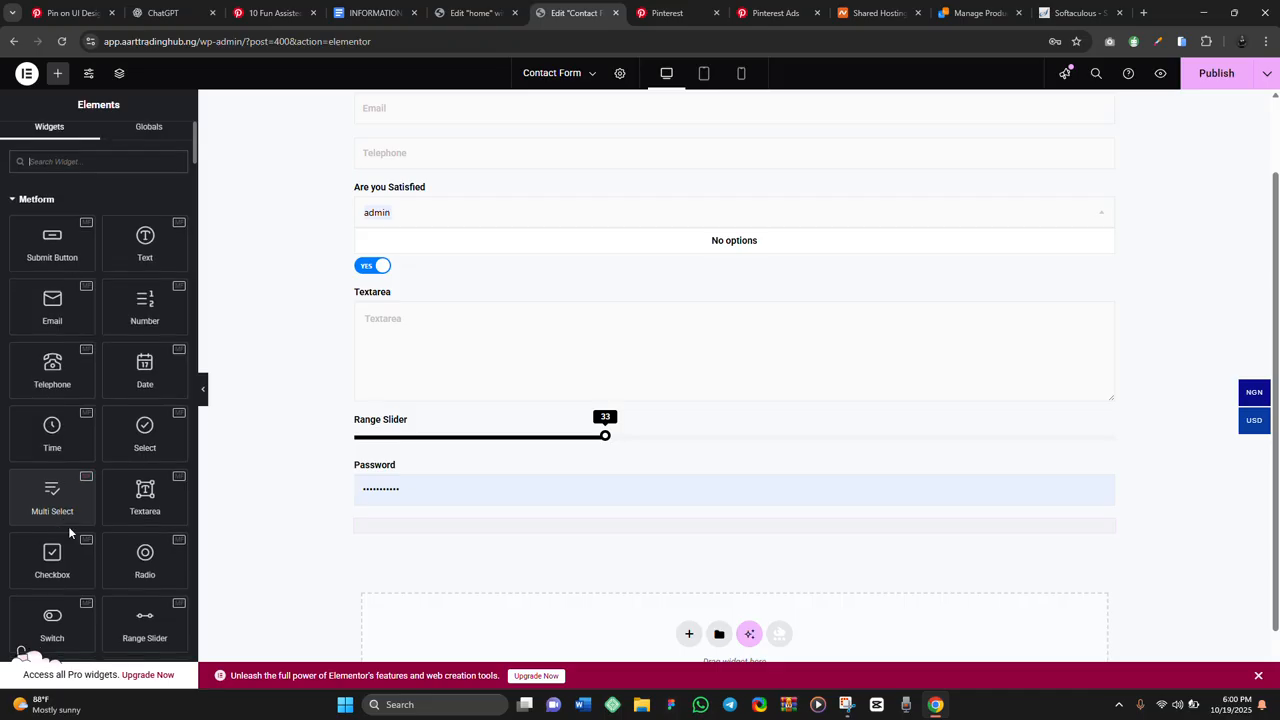
scroll(68, 526, down, 3)
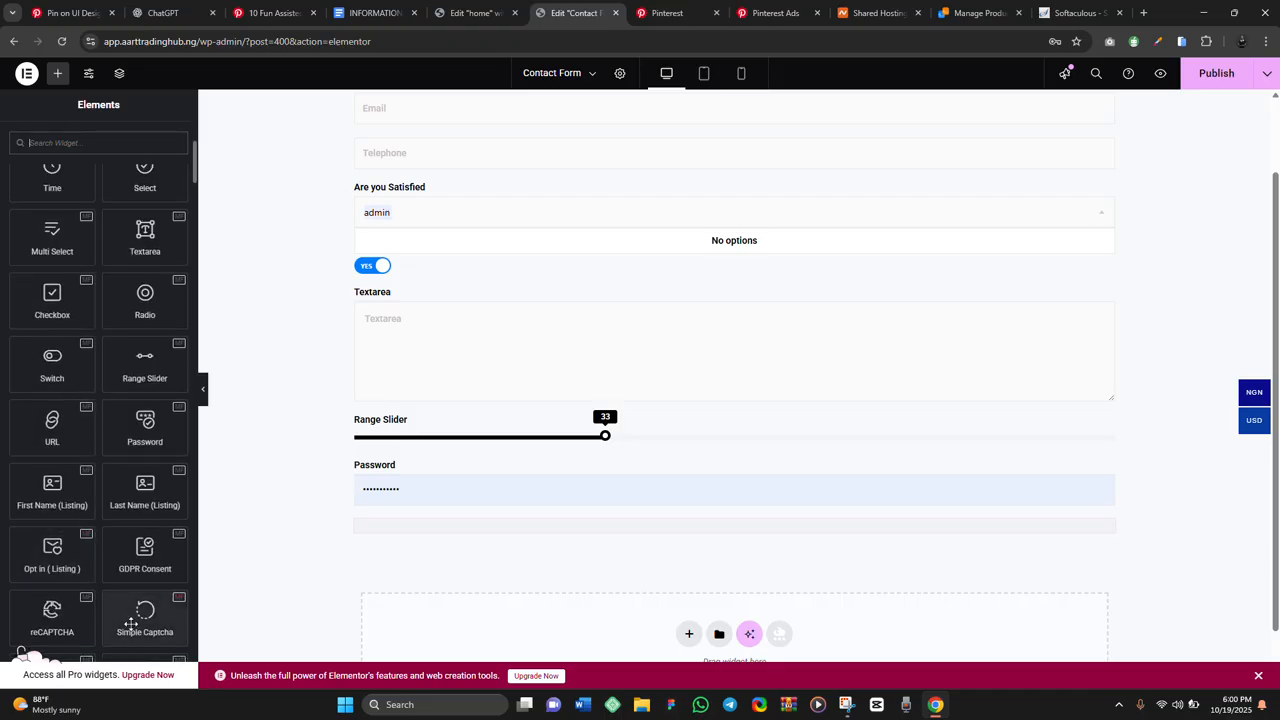
drag(136, 627, 420, 530)
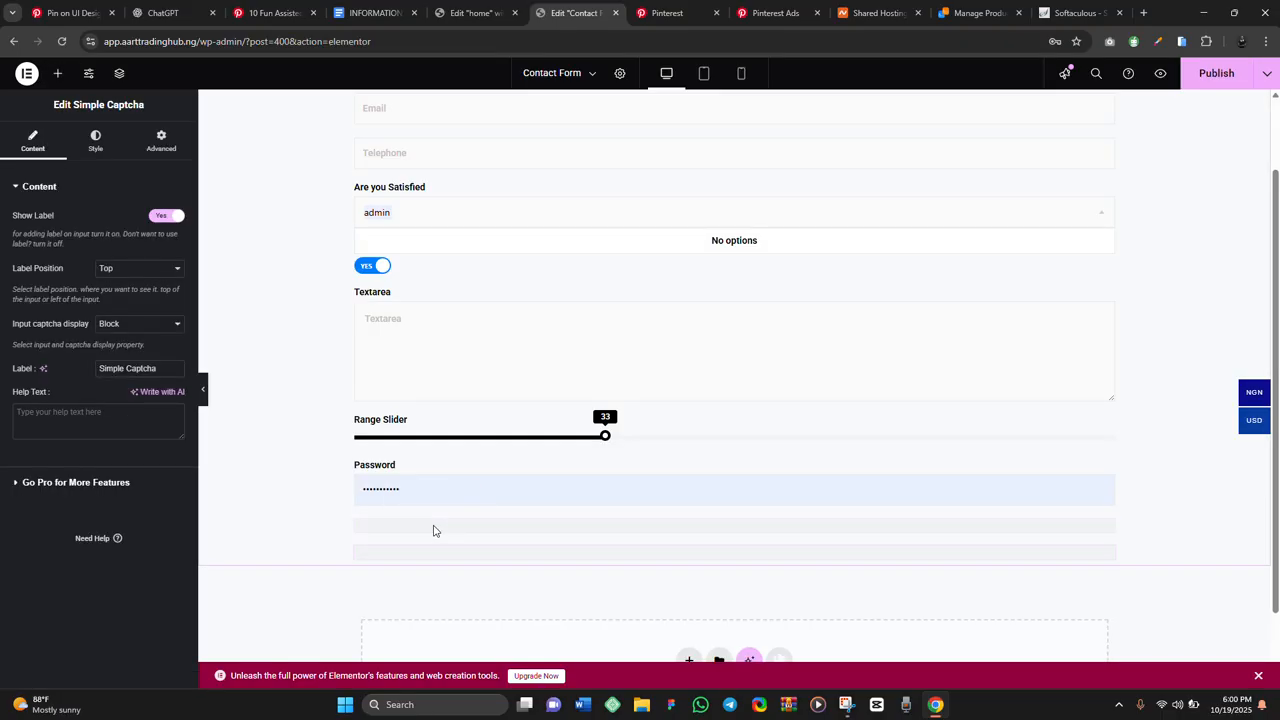
right_click(433, 530)
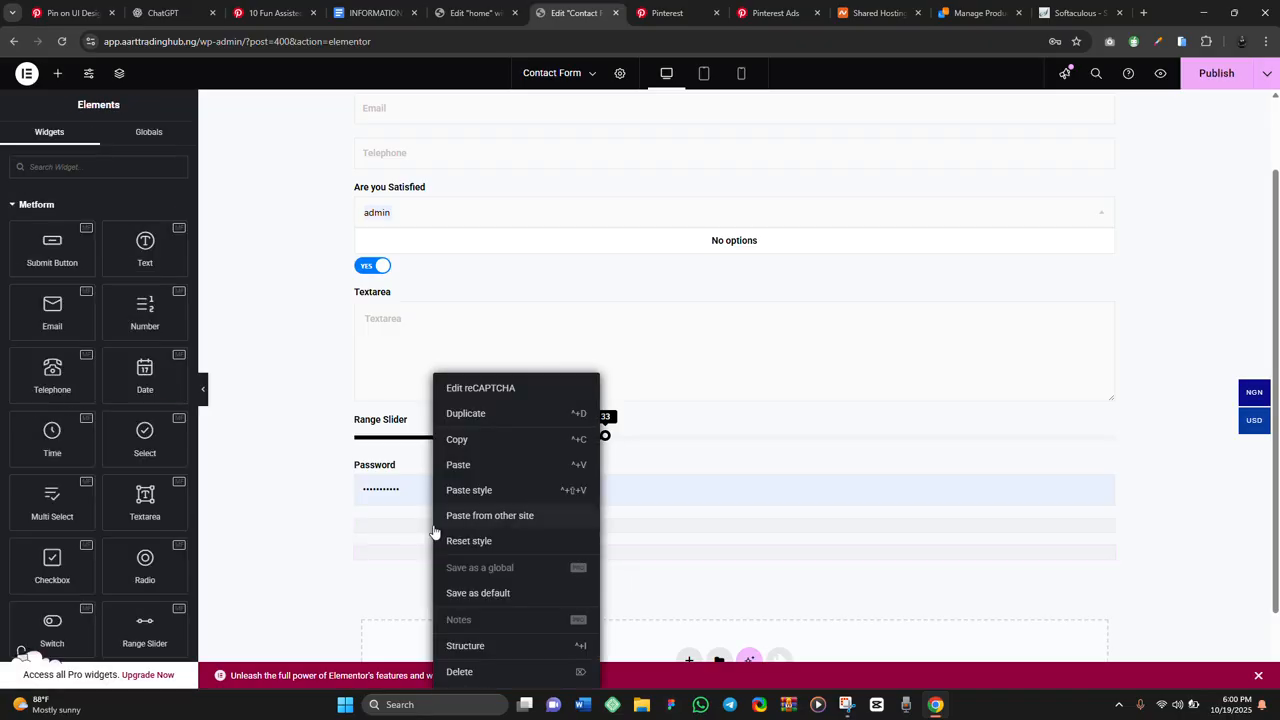
click(476, 675)
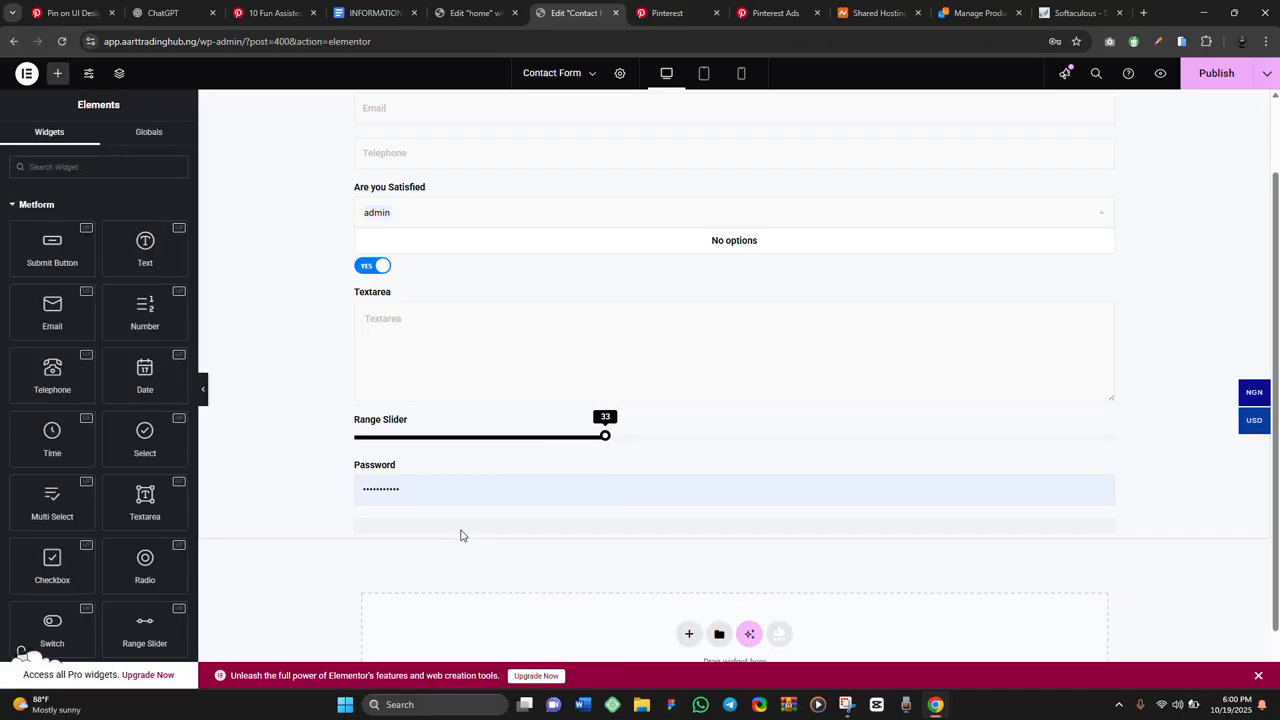
click(464, 526)
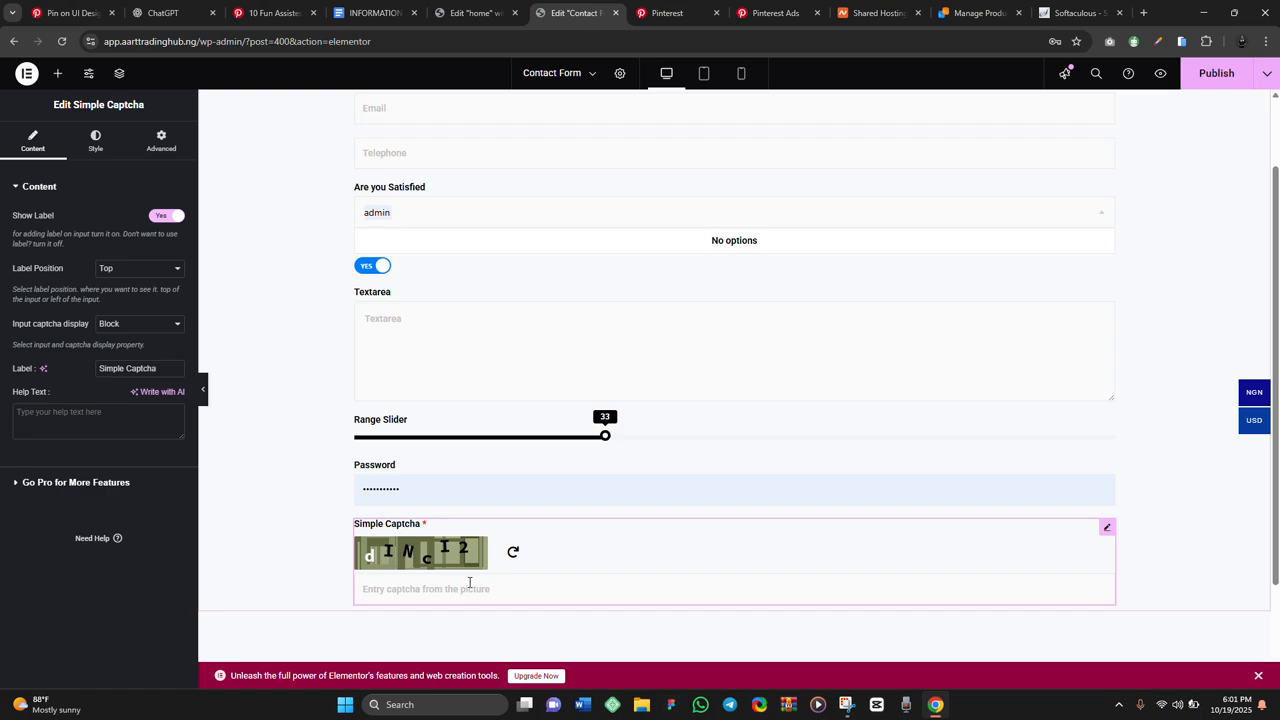
click(56, 76)
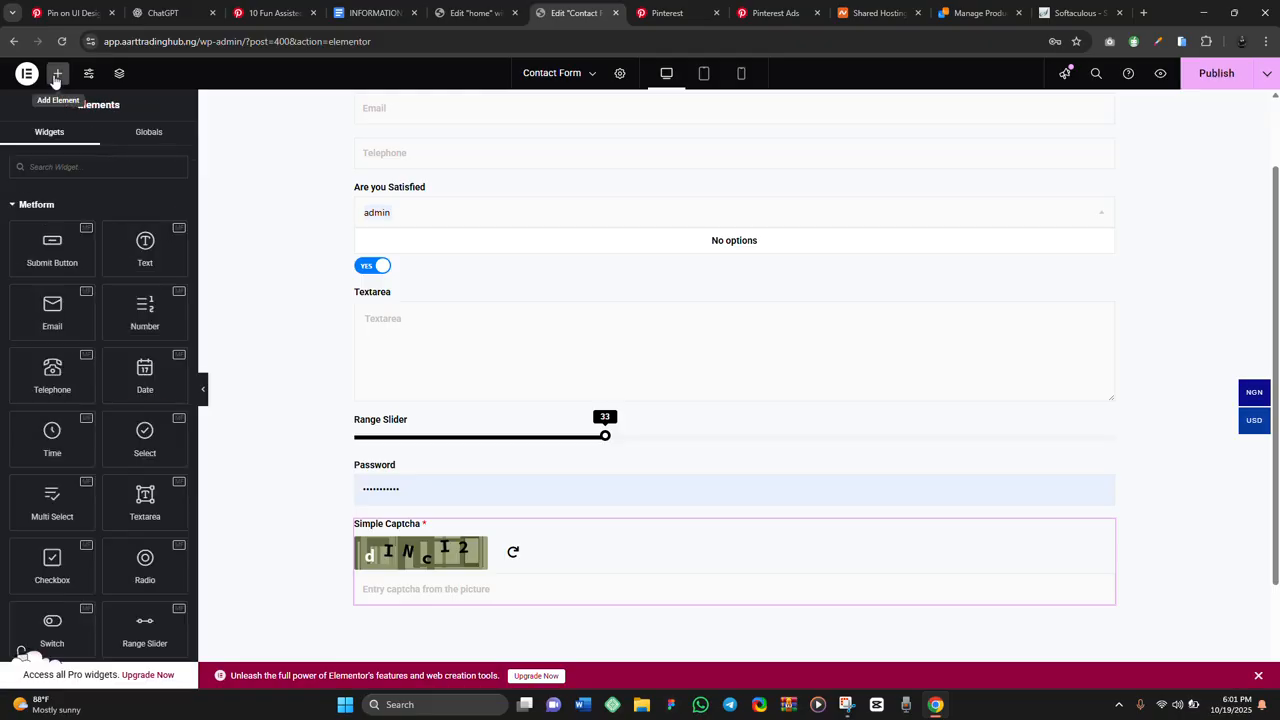
scroll(133, 518, down, 1)
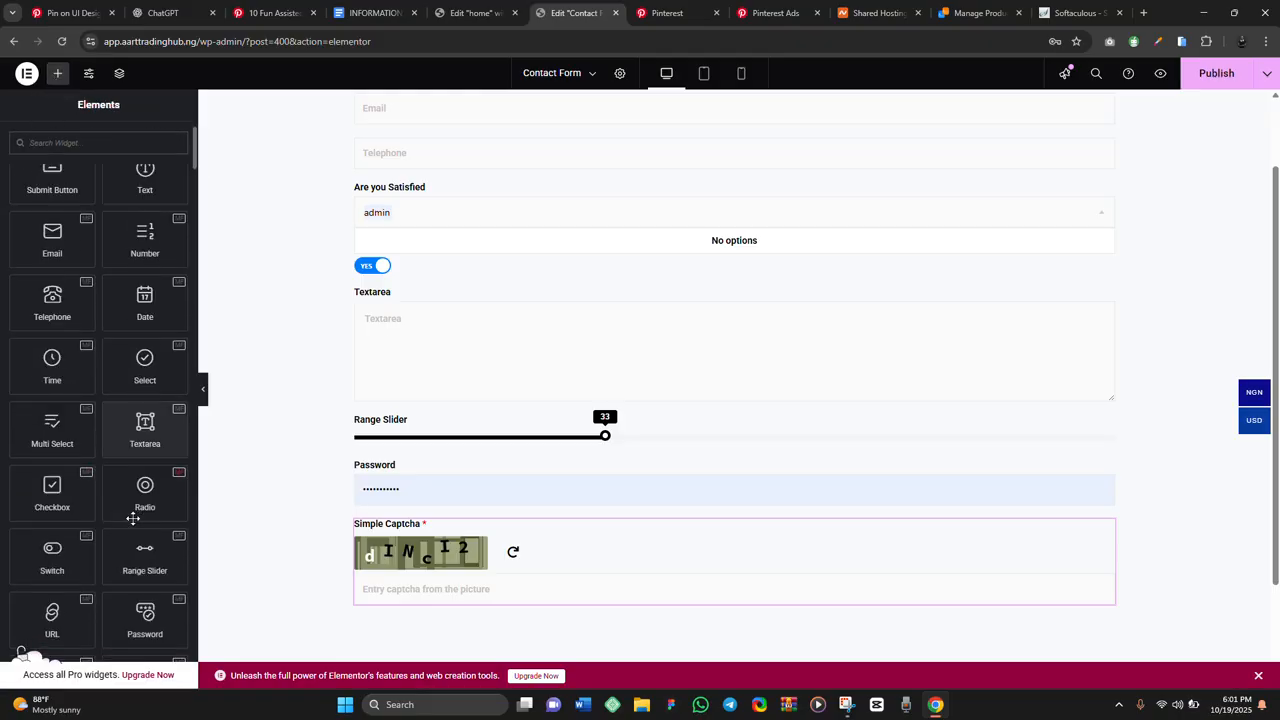
scroll(133, 518, down, 4)
scroll(140, 500, down, 2)
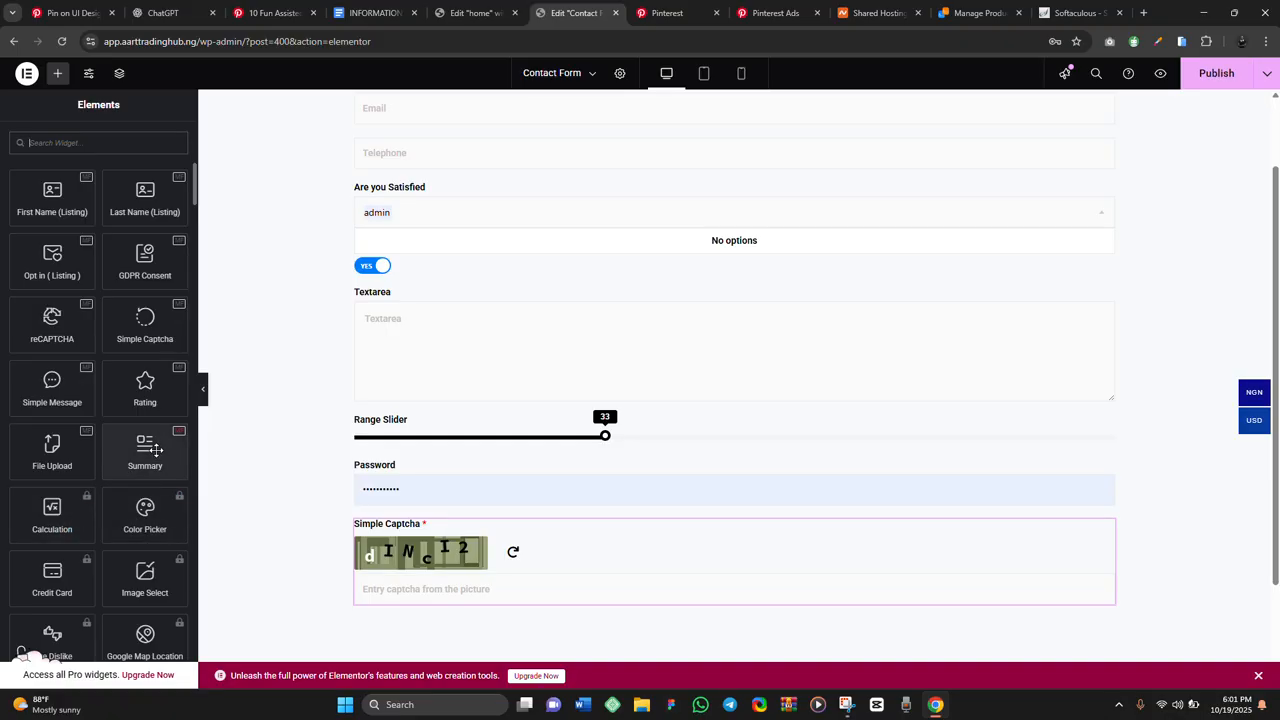
scroll(155, 450, down, 2)
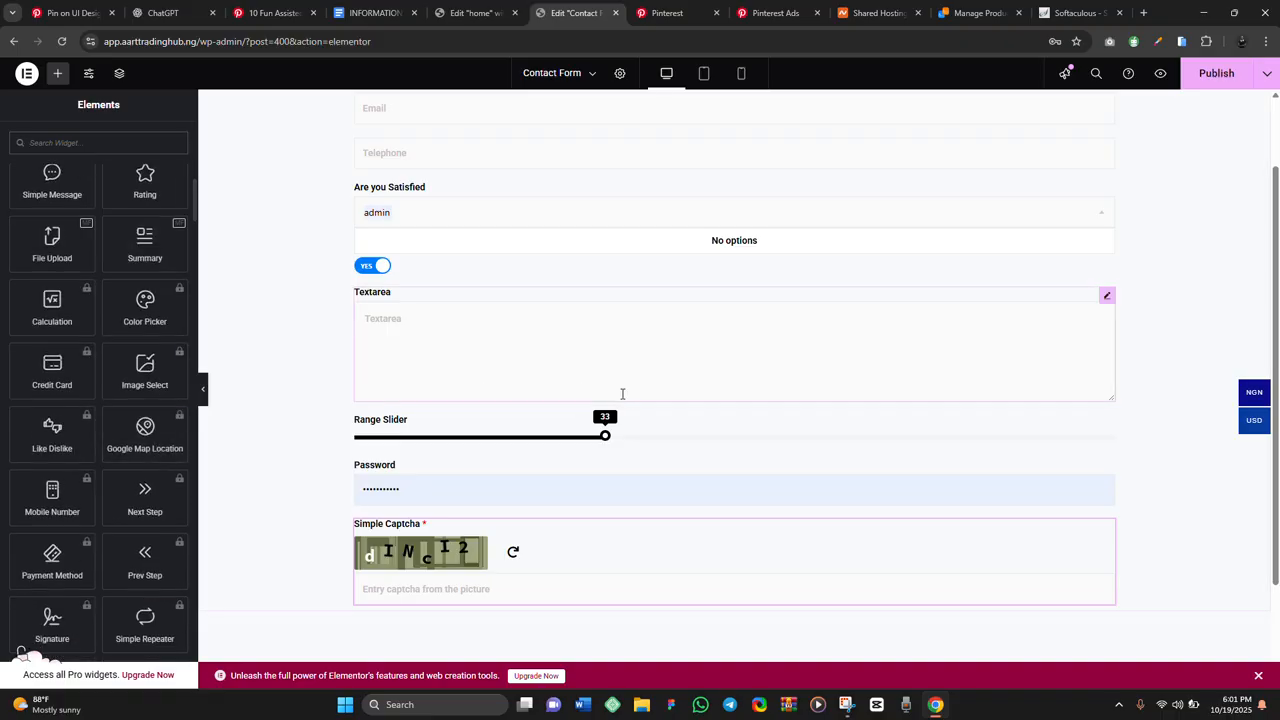
scroll(623, 397, down, 2)
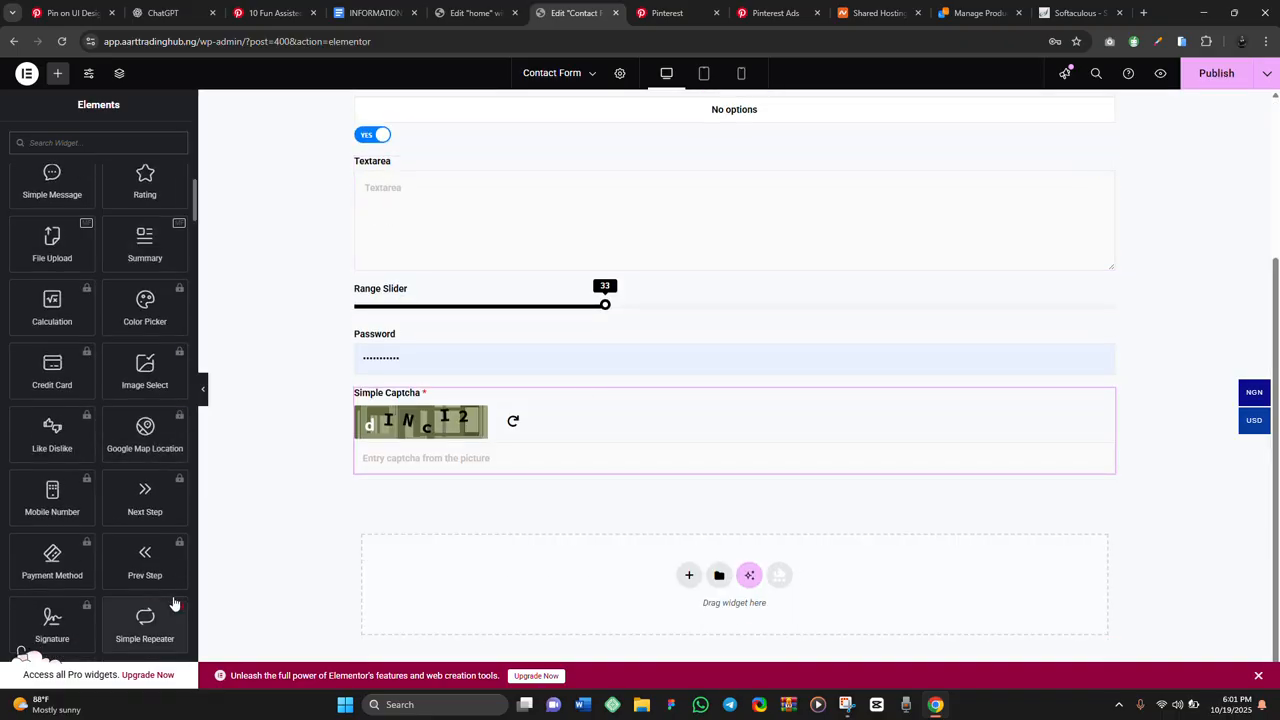
scroll(80, 620, down, 1)
scroll(80, 622, down, 1)
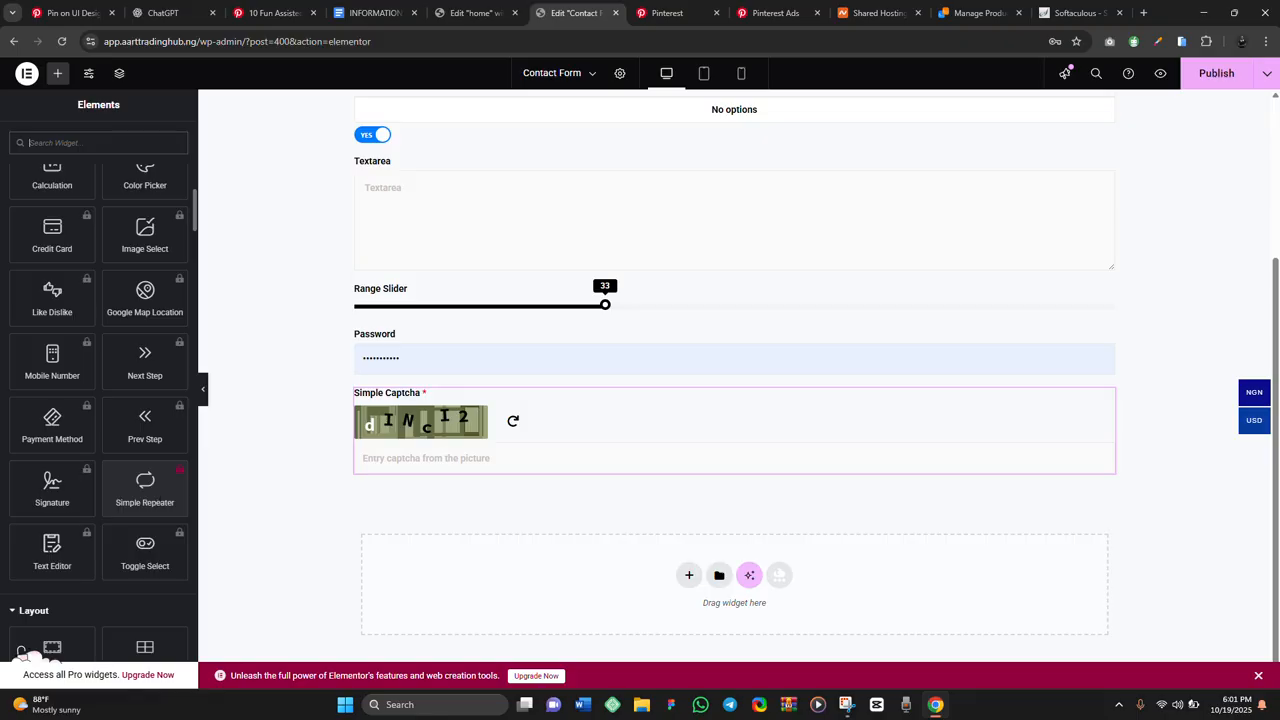
scroll(114, 443, up, 3)
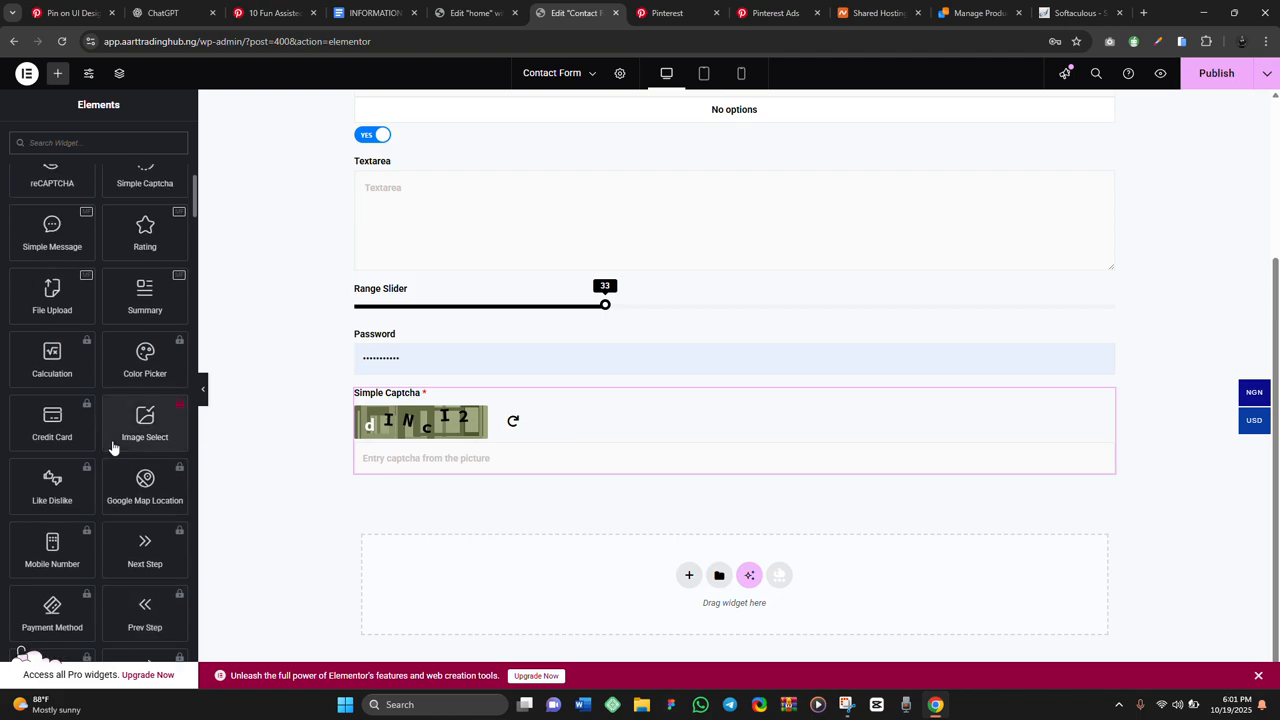
scroll(576, 349, up, 2)
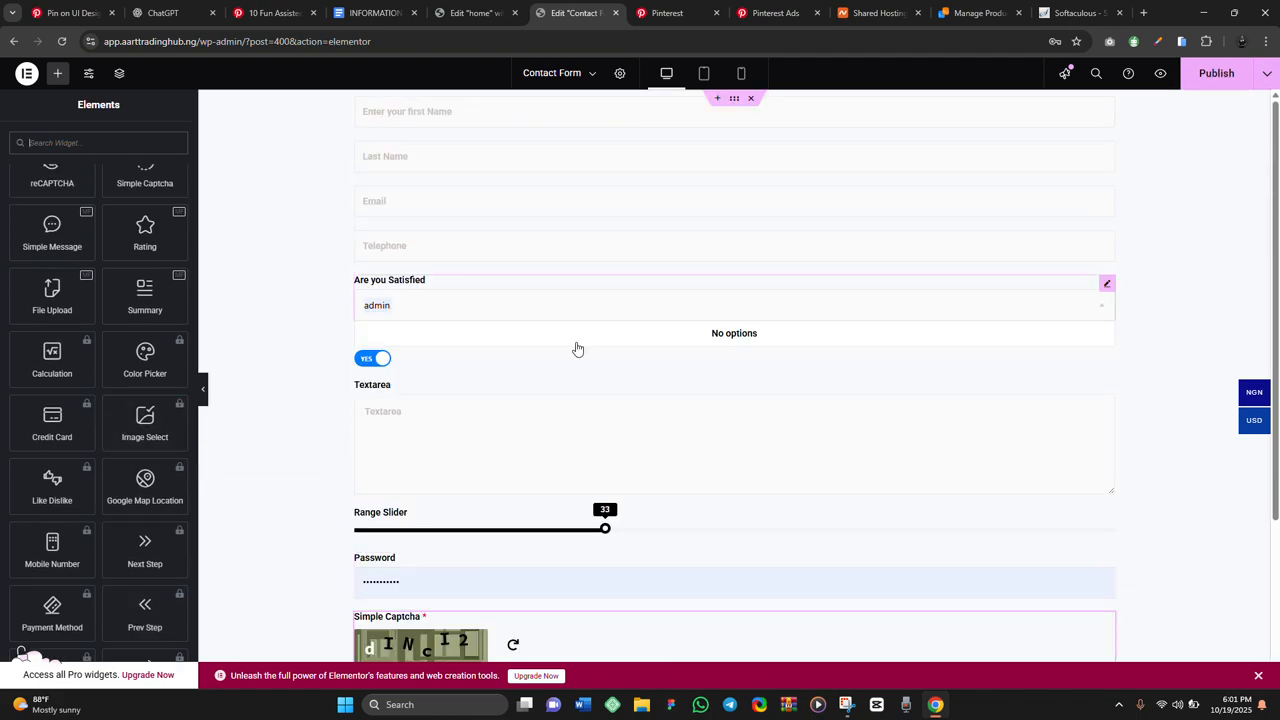
scroll(557, 374, down, 2)
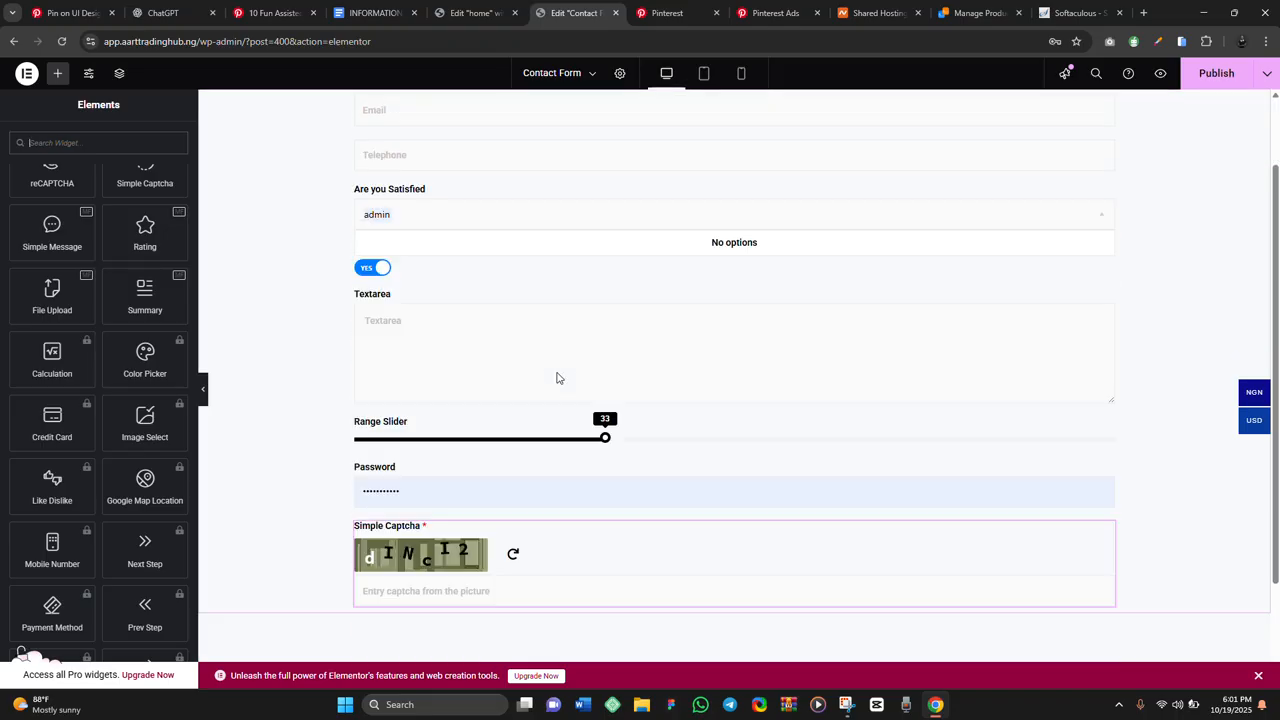
click(108, 143)
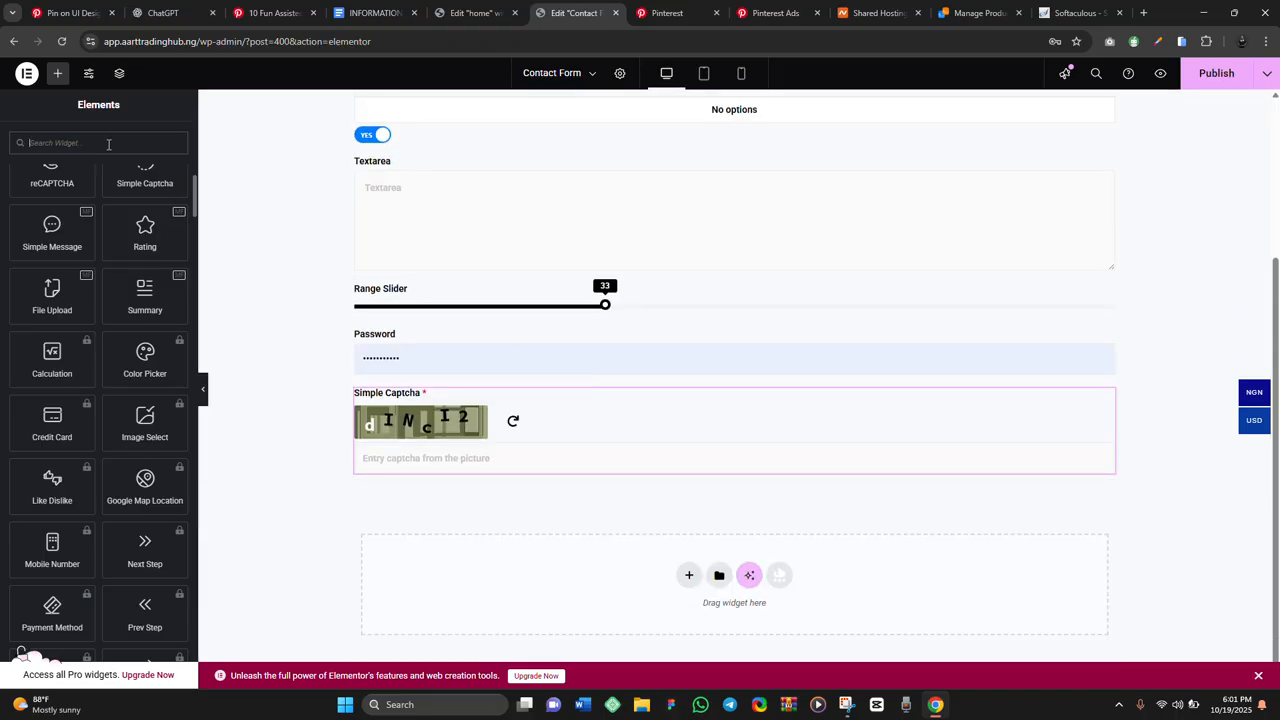
Add a Submit Button below the captcha, justify it to full width, and publish the form
text(submit)
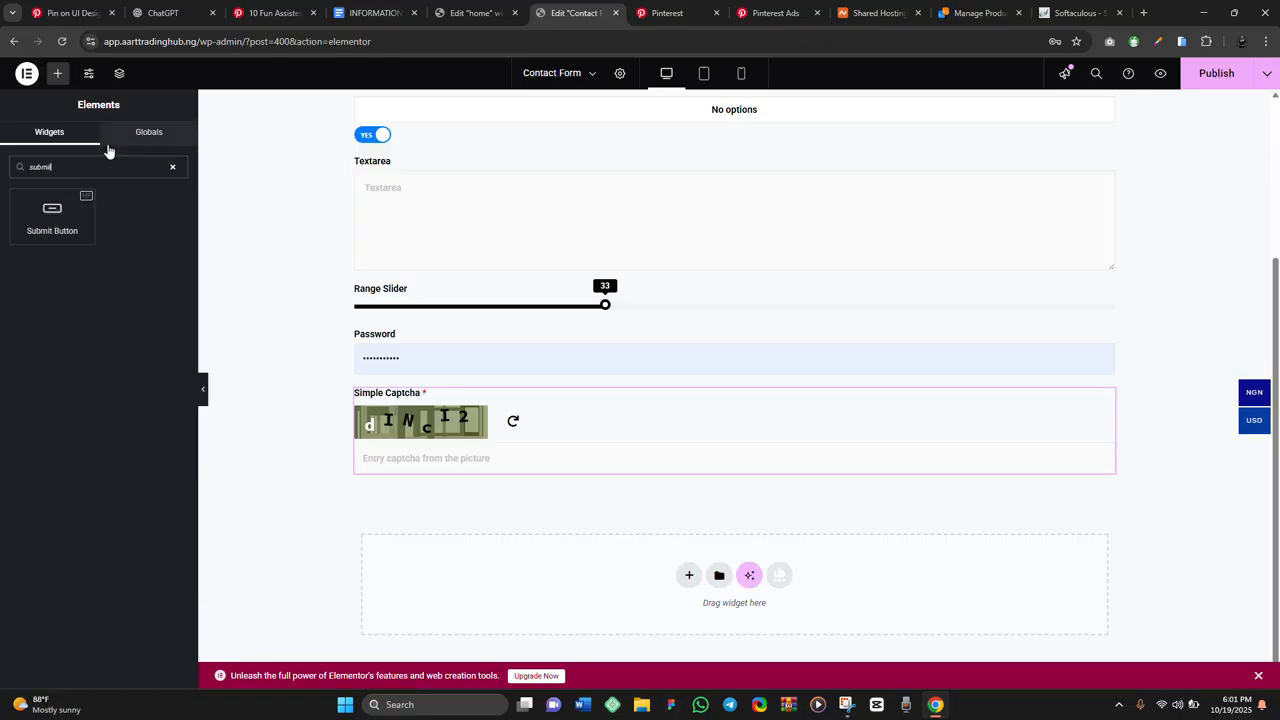
drag(60, 221, 573, 470)
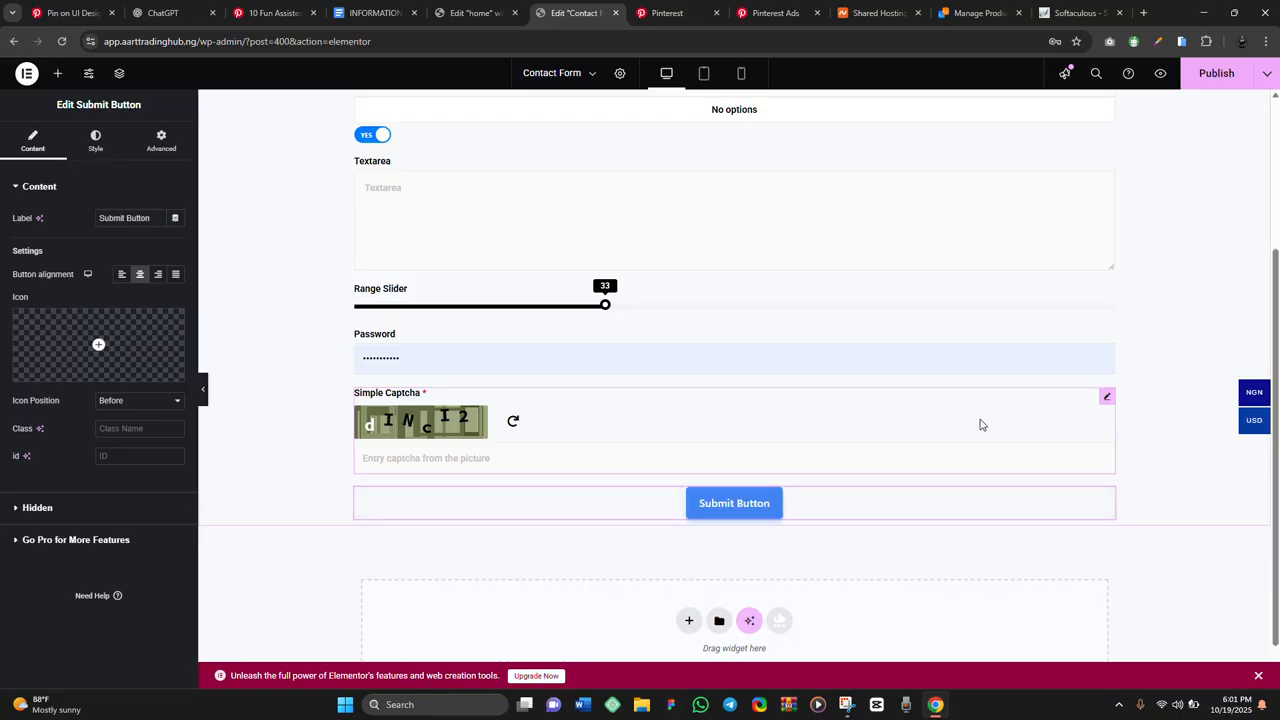
click(175, 275)
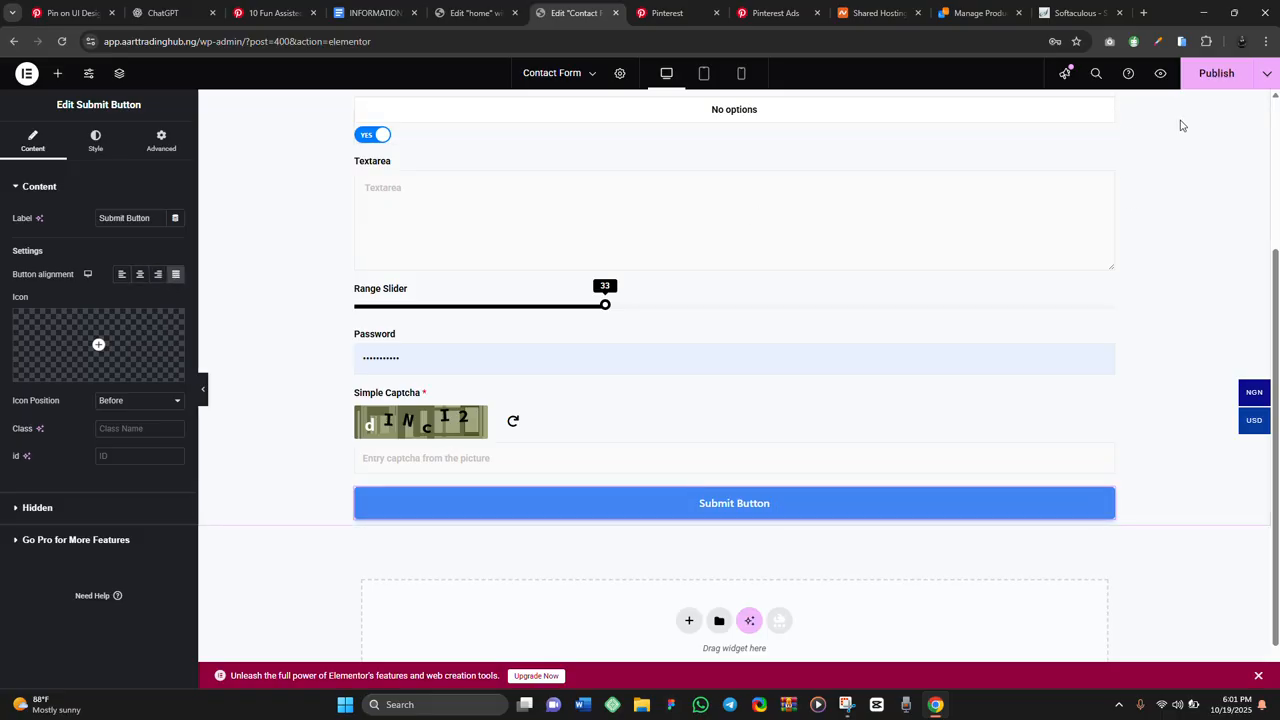
click(1197, 88)
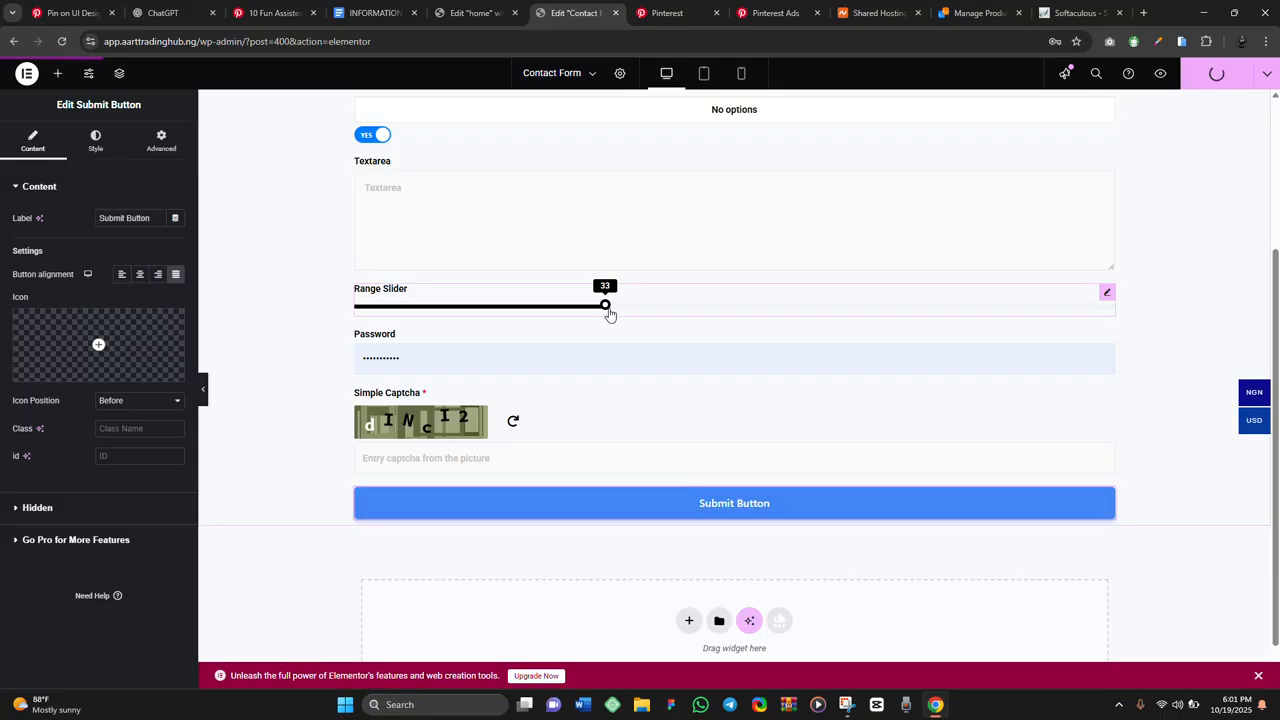
scroll(609, 306, down, 1)
scroll(609, 308, up, 3)
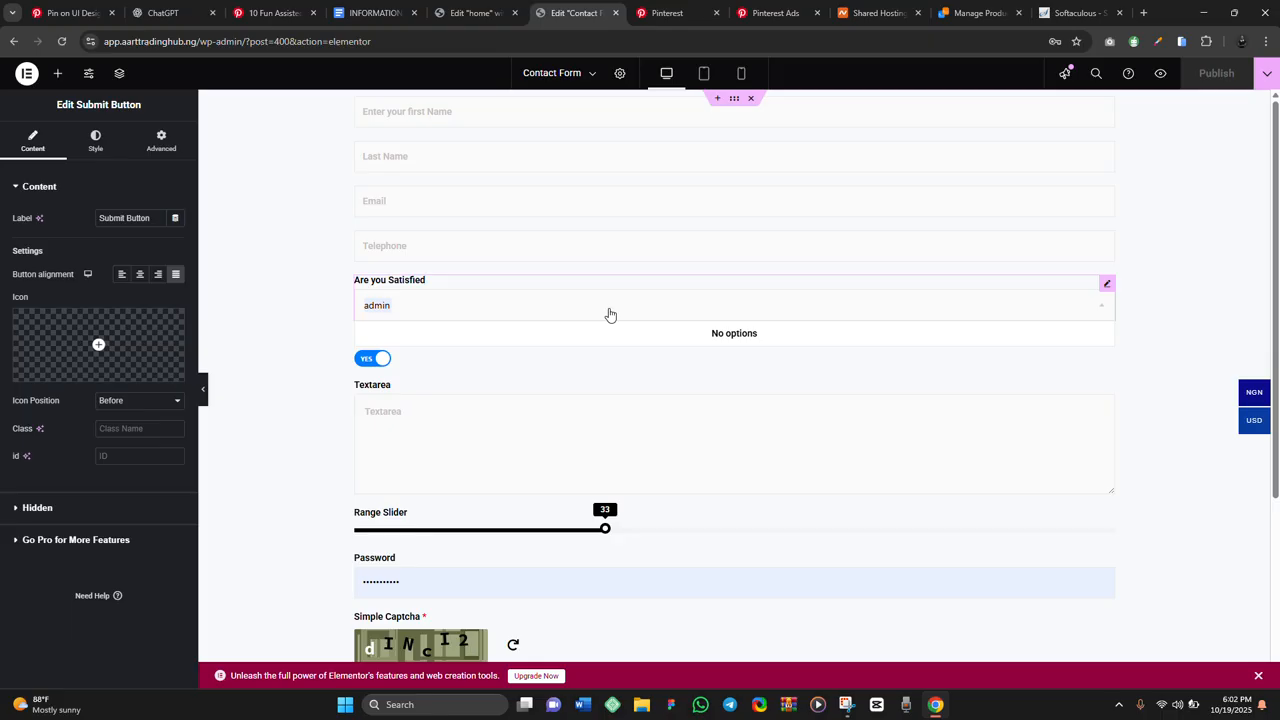
View the live Contact Form page in a new tab, then go to the Unique Stores Dashboard
click(1160, 73)
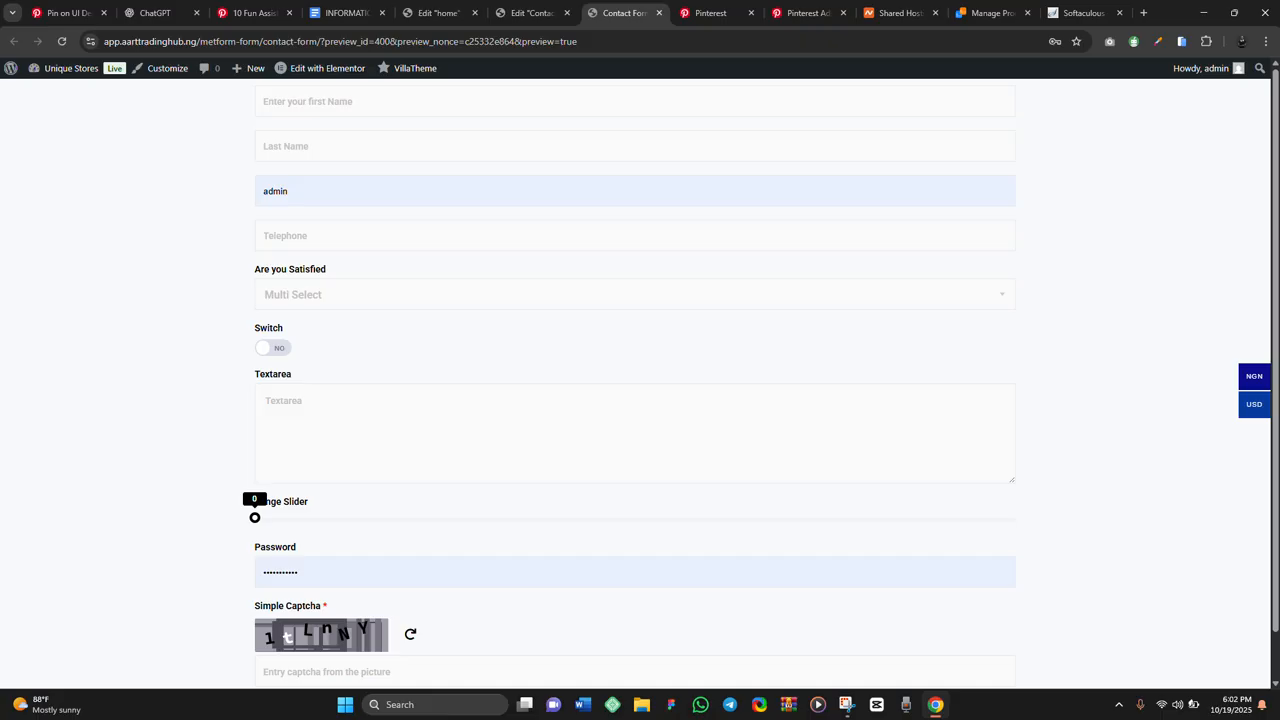
scroll(635, 384, down, 1)
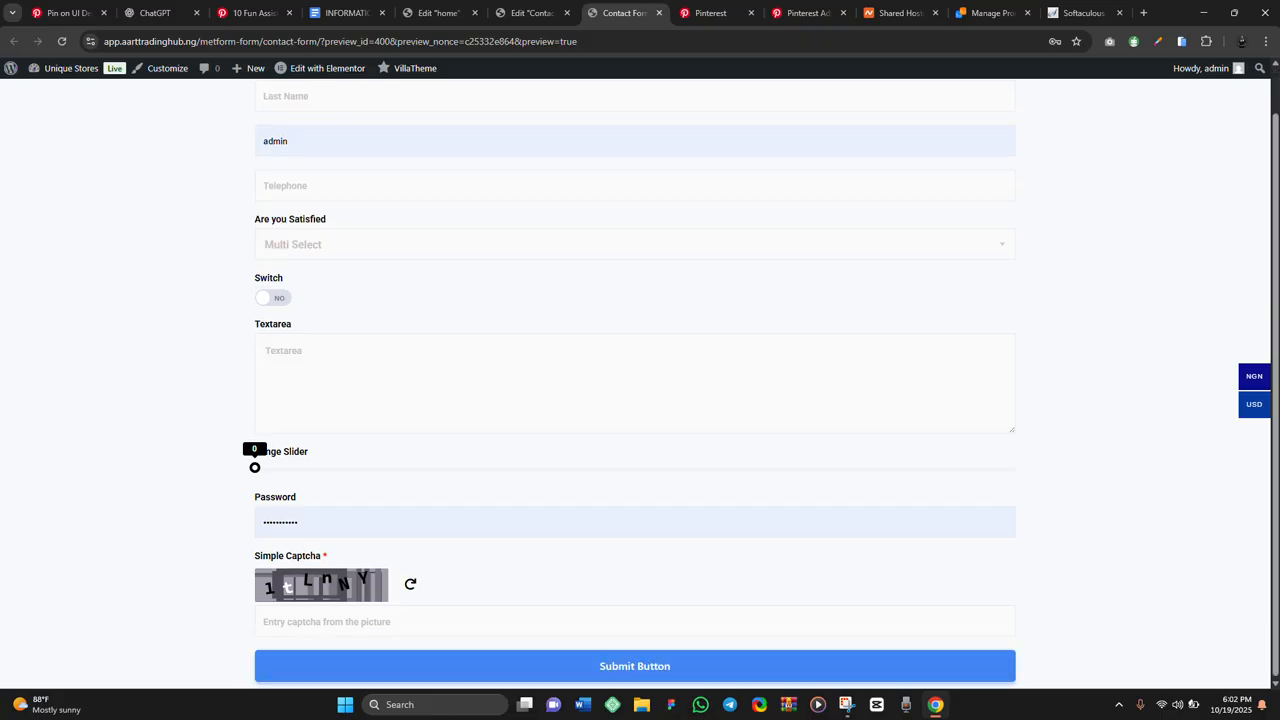
scroll(635, 384, up, 1)
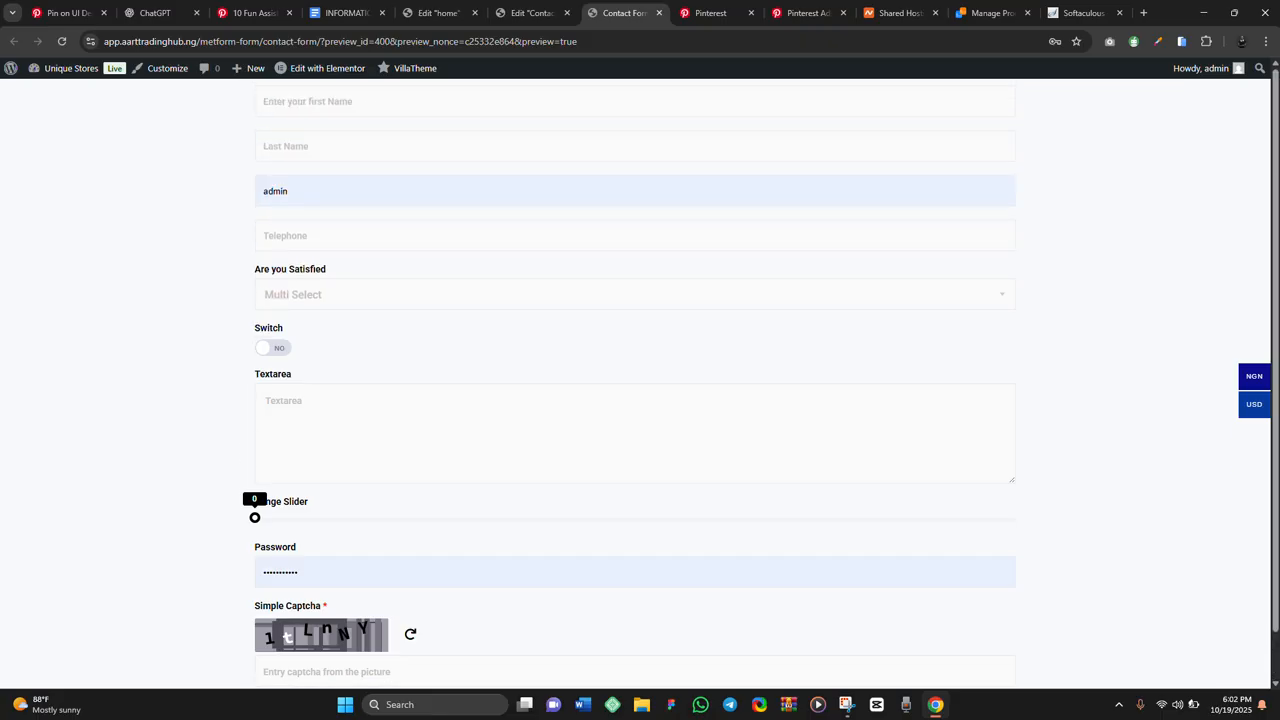
click(70, 68)
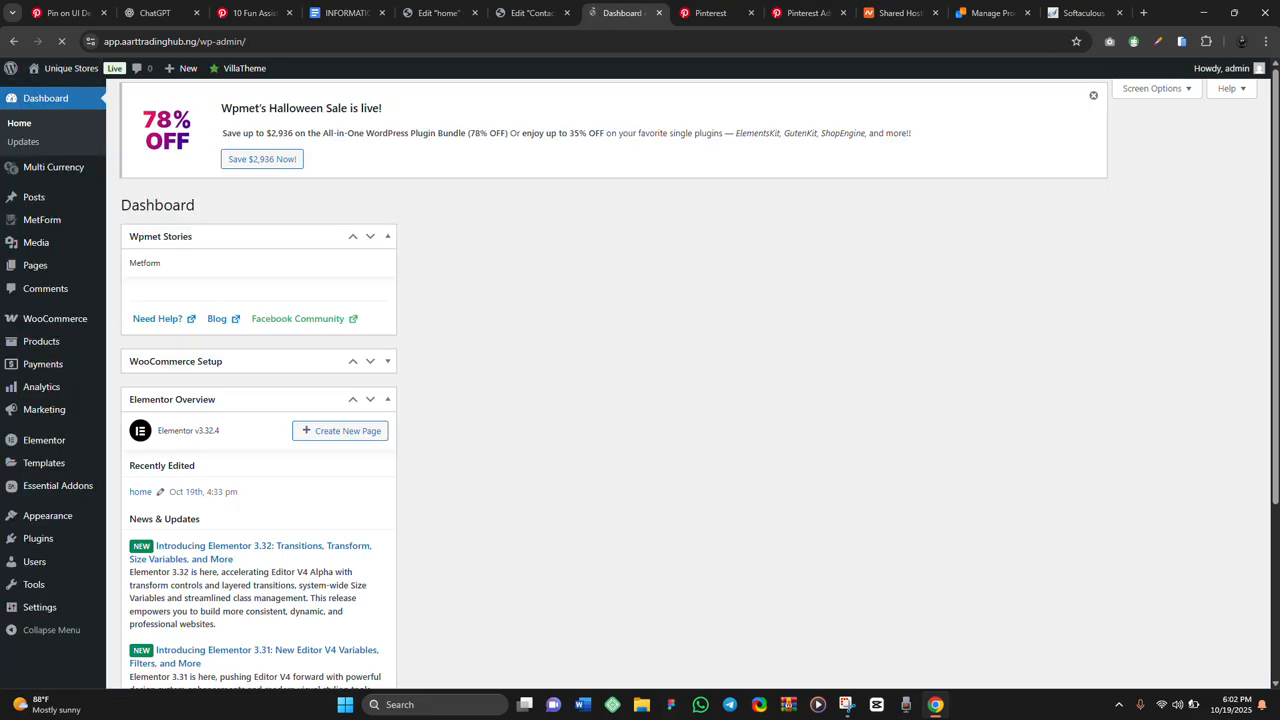
Go to MetForm > Forms and edit the Contact Form's settings
click(42, 219)
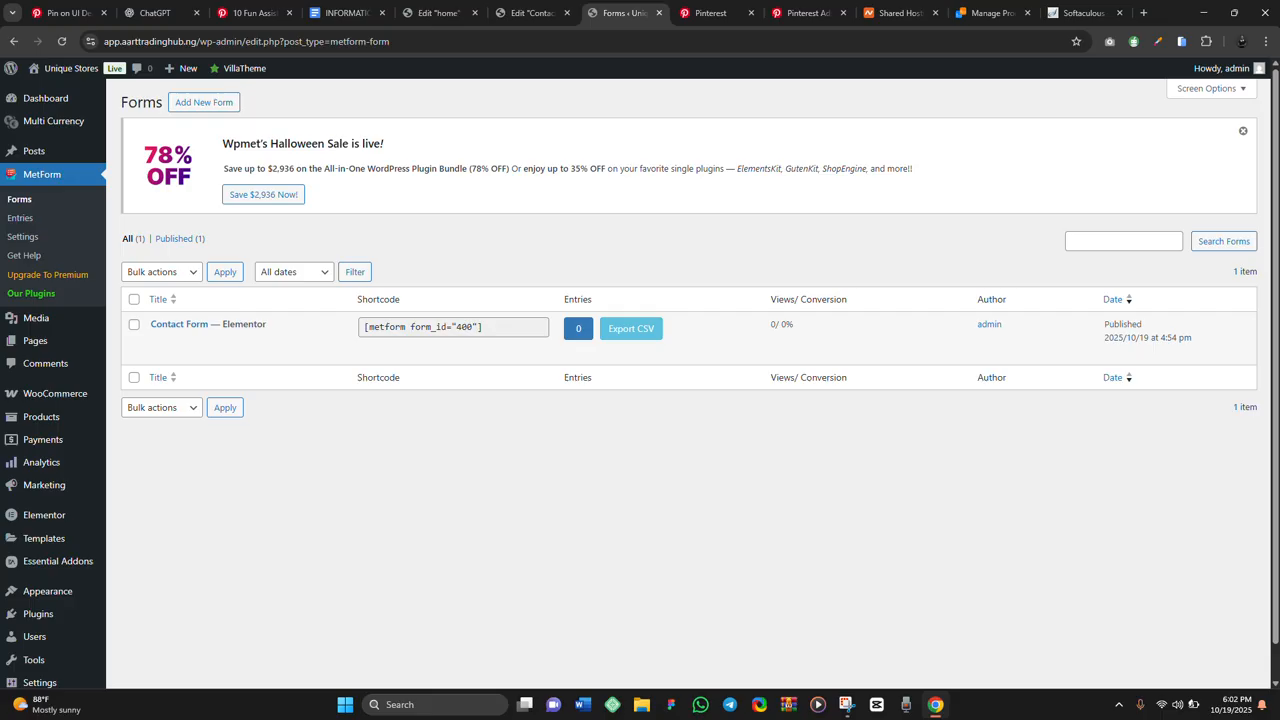
mouse_move(208, 327)
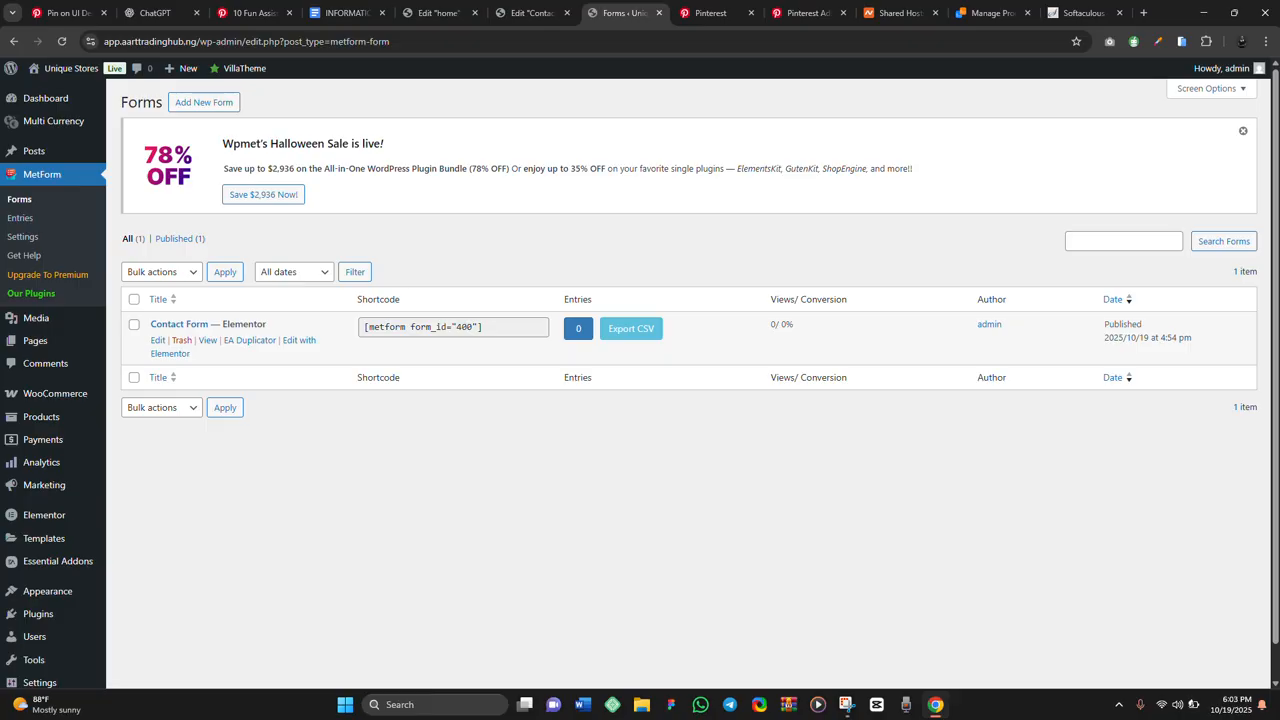
click(157, 340)
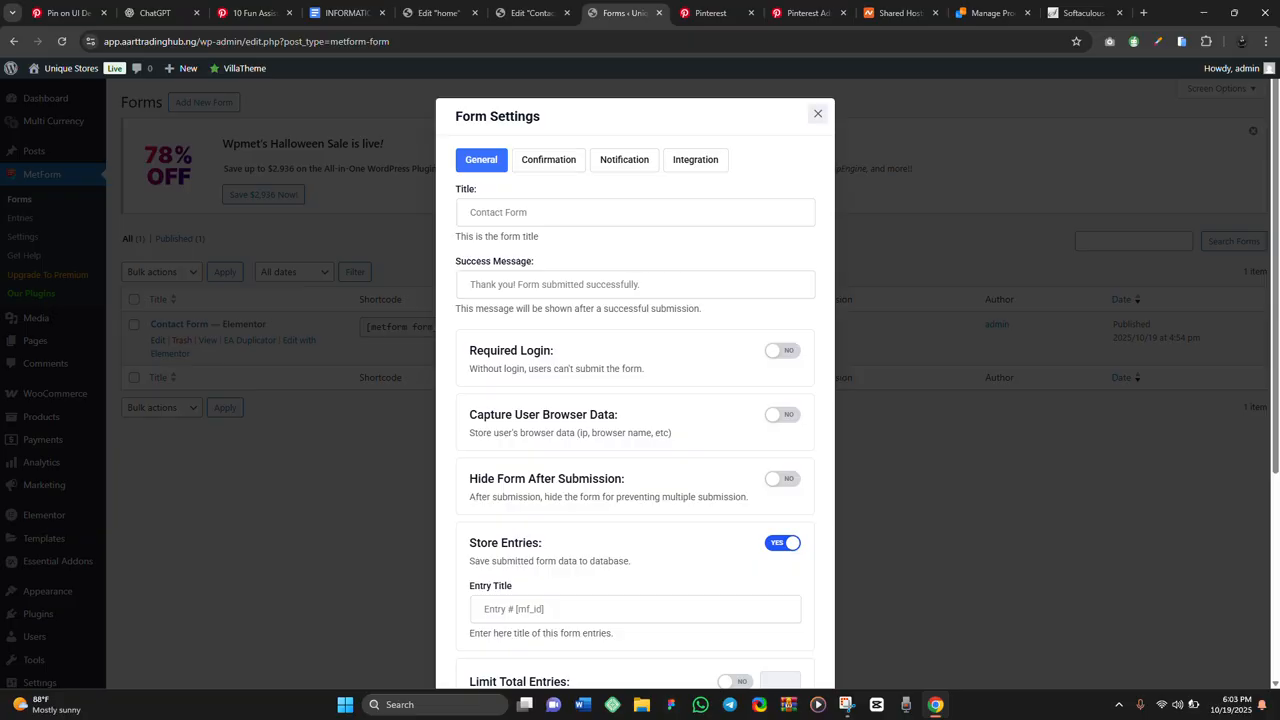
Enable Store Entries for the Contact Form, leaving Limit Total Entries off after trying it
click(527, 222)
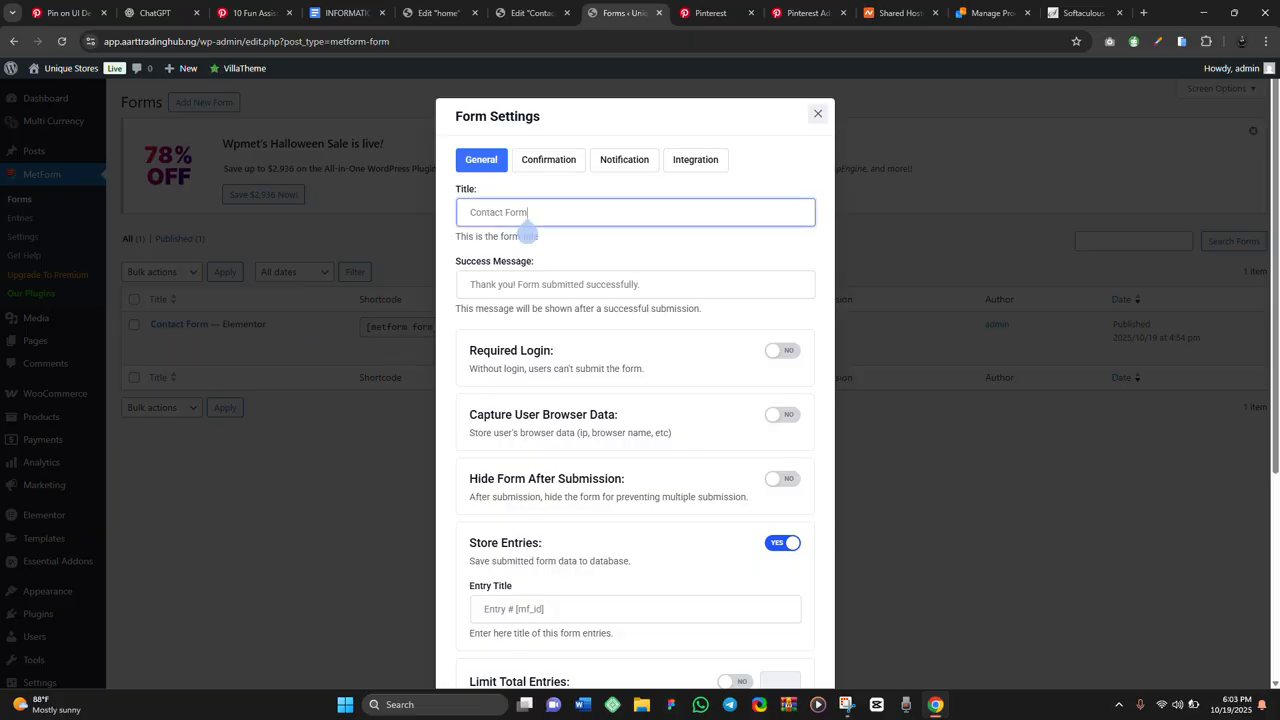
scroll(527, 232, down, 1)
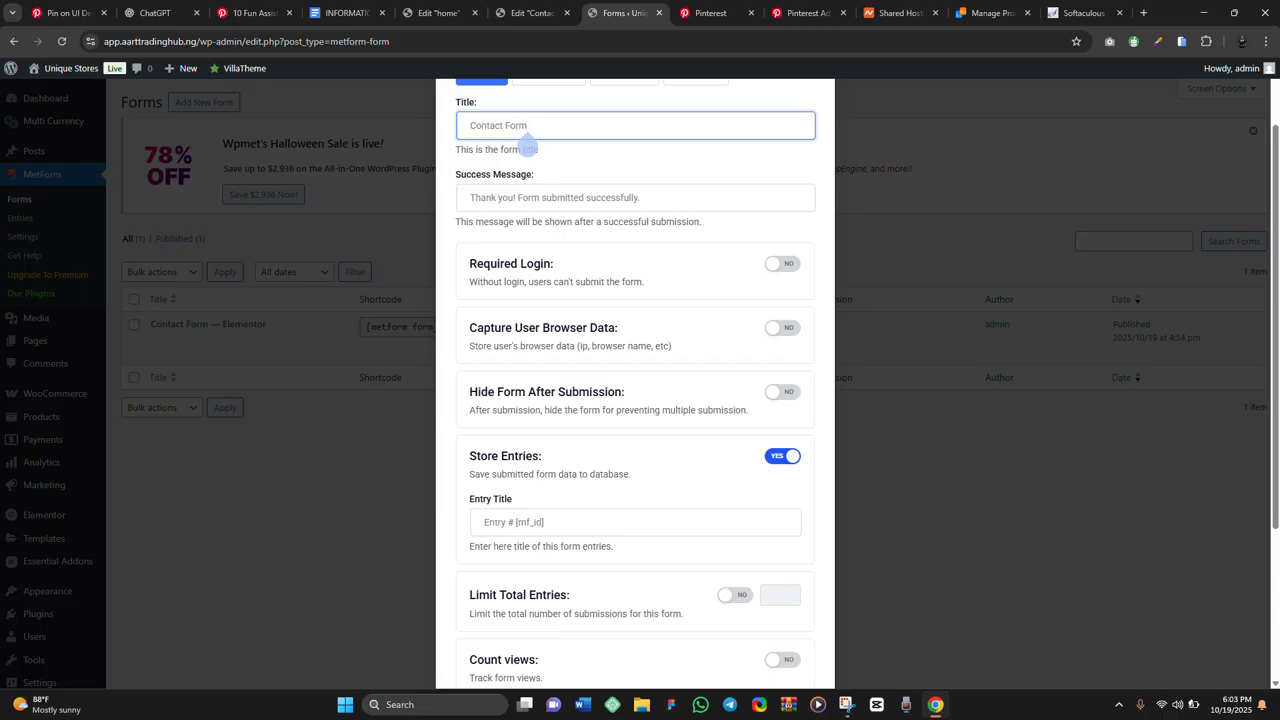
scroll(527, 140, down, 1)
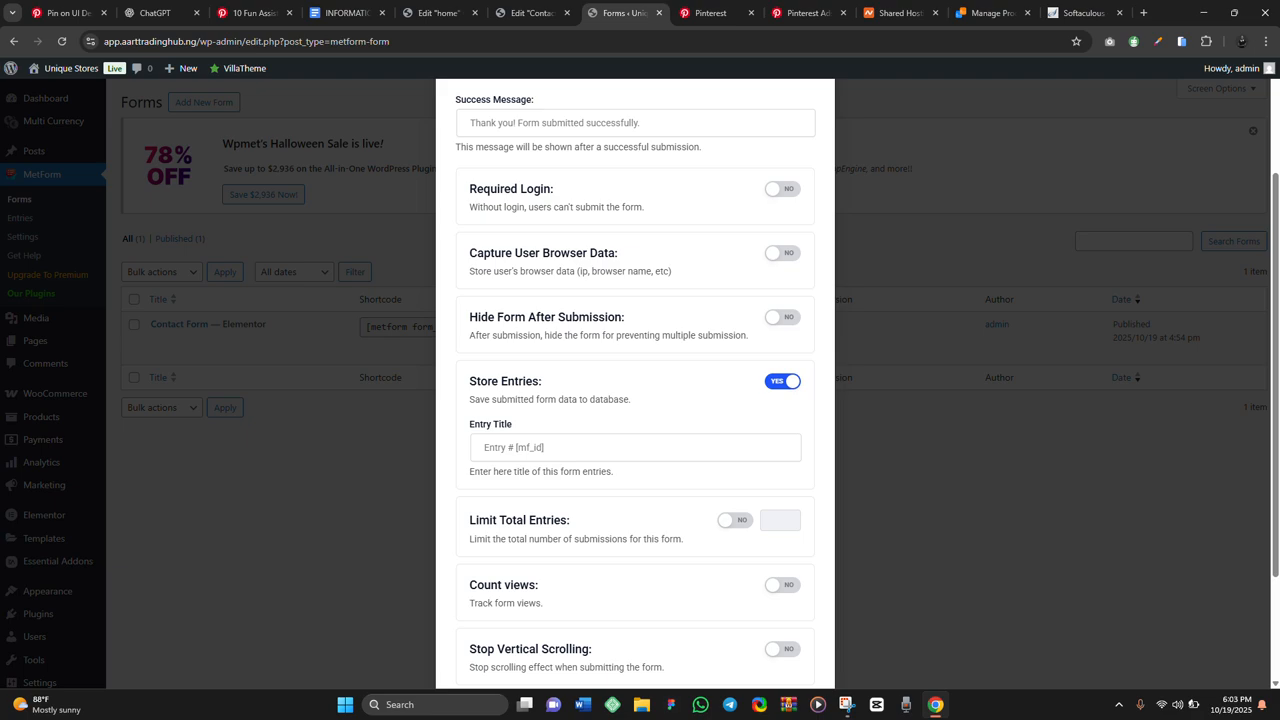
scroll(635, 400, down, 2)
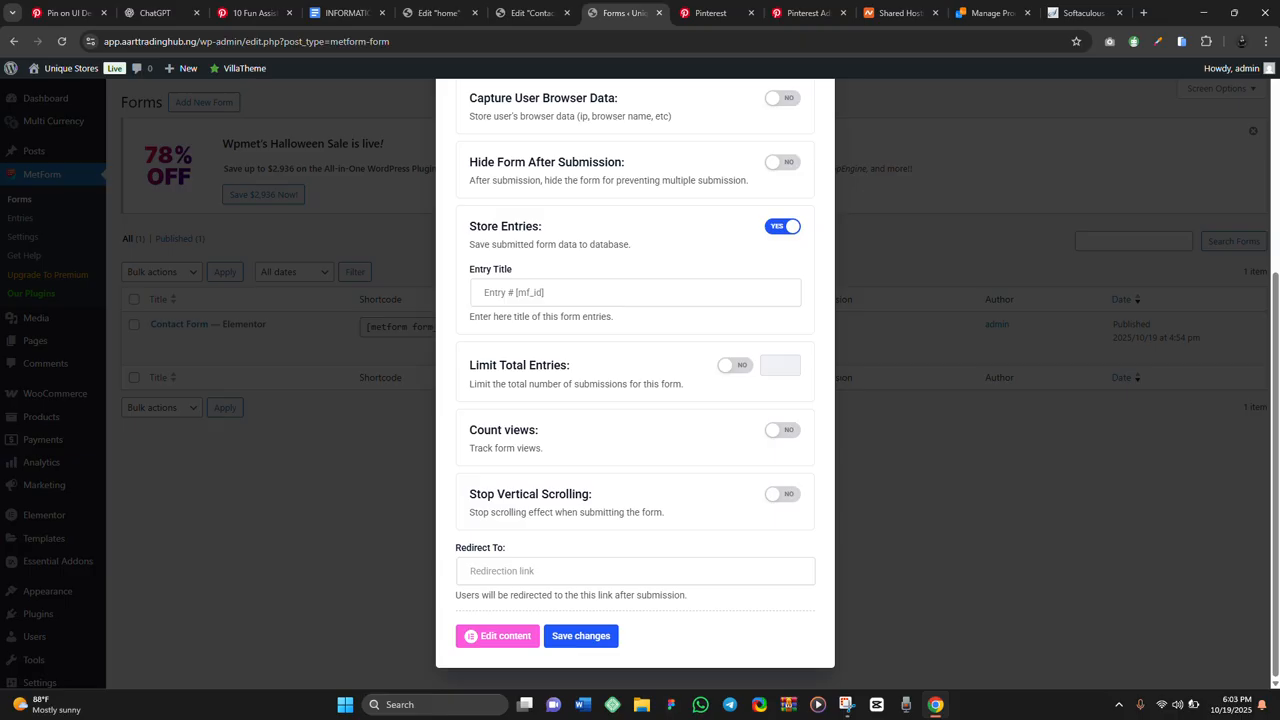
click(735, 366)
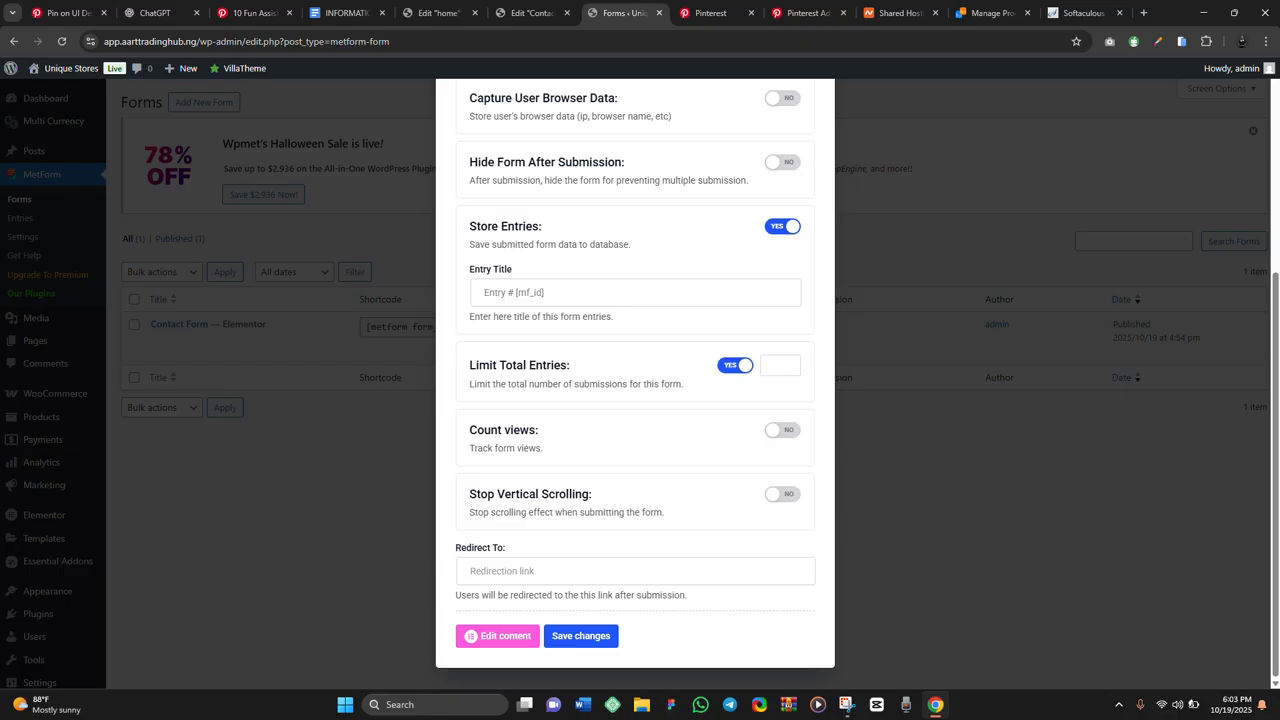
click(735, 366)
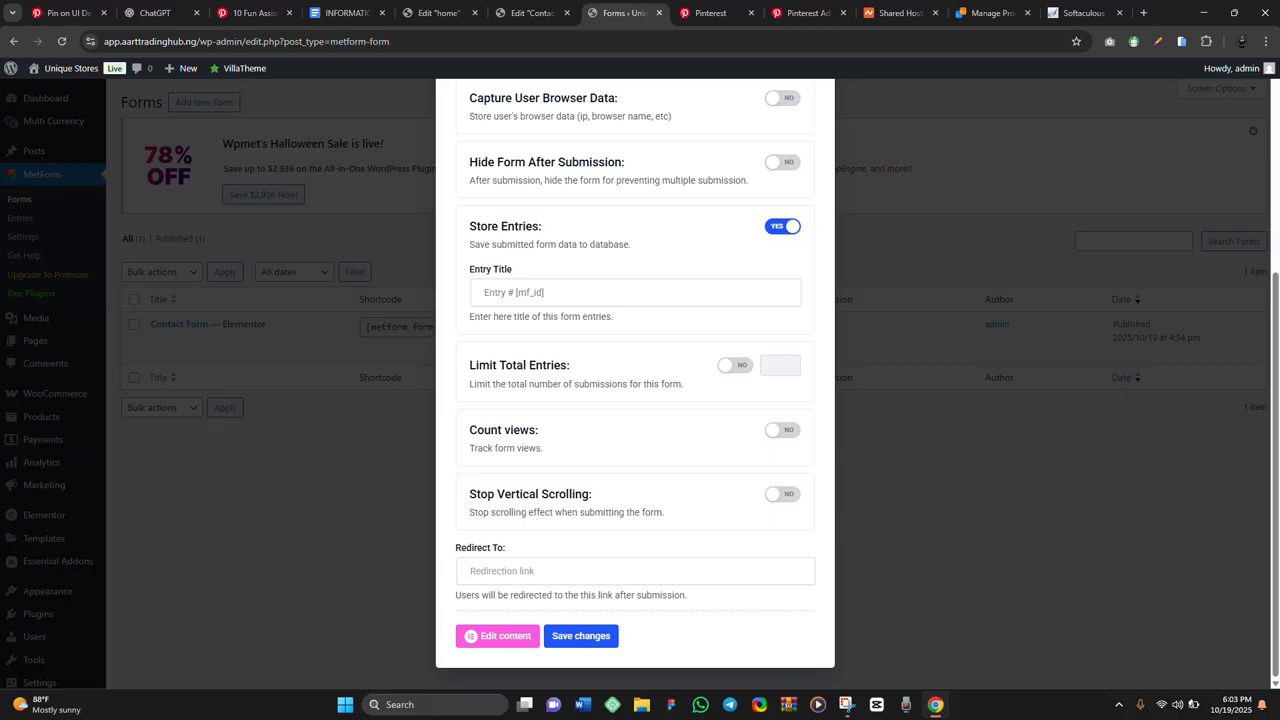
scroll(470, 494, up, 3)
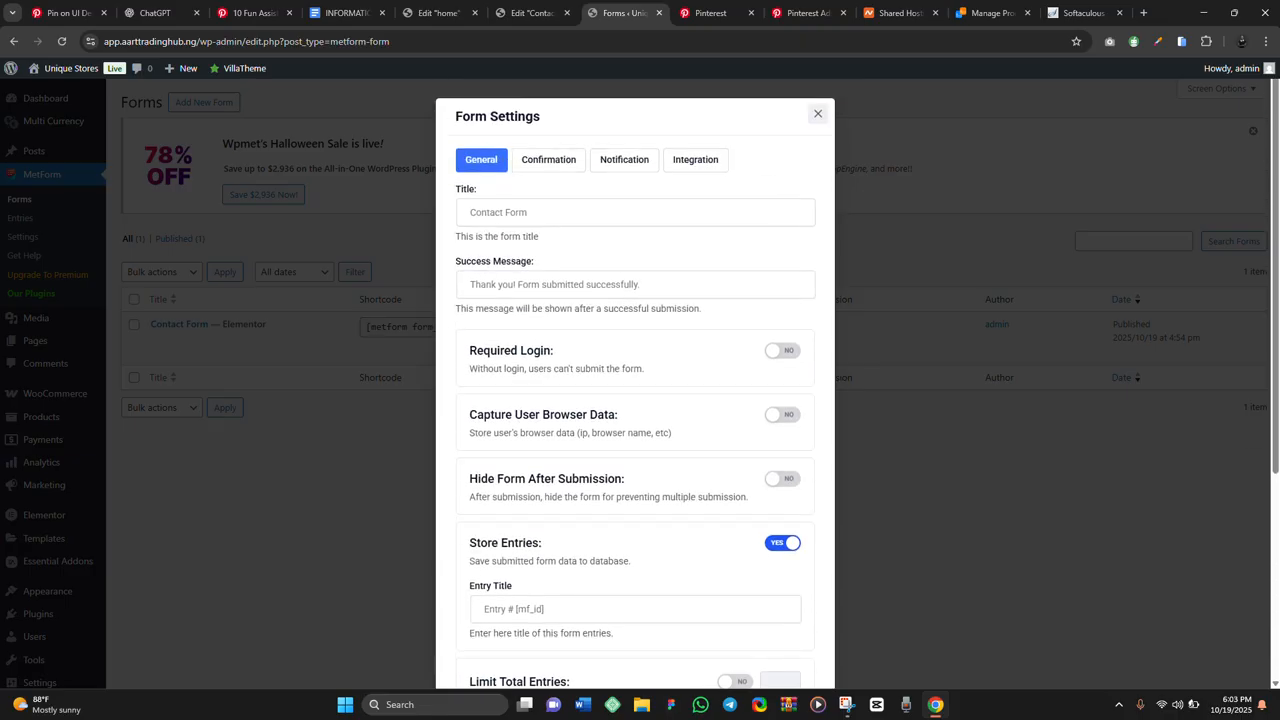
click(548, 160)
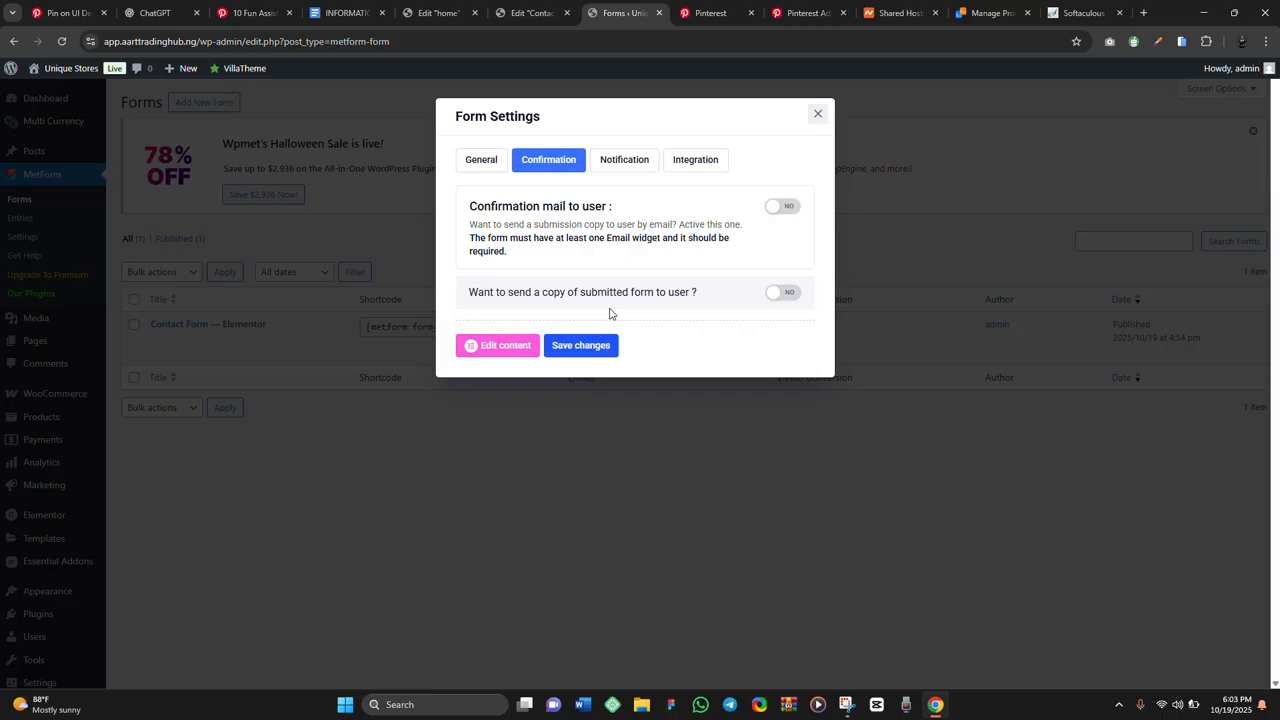
Turn on the user confirmation email with subject 'Contact IForm' and the sender email address
click(782, 206)
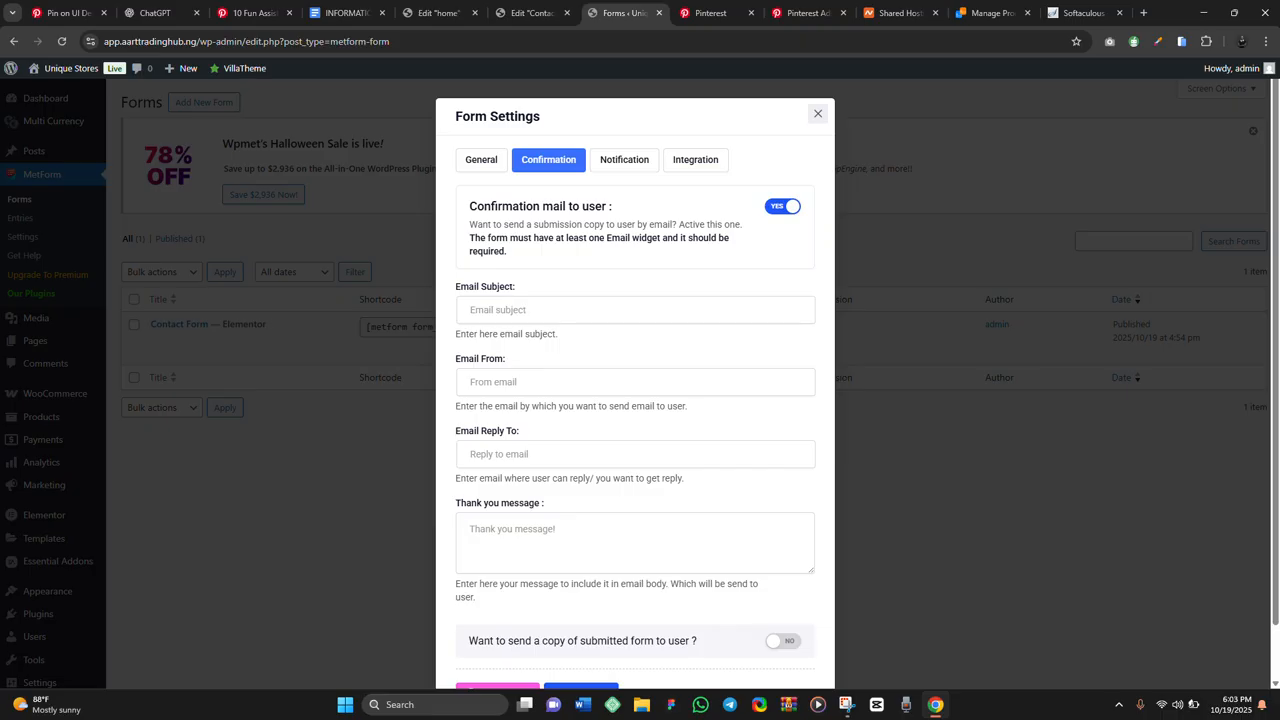
click(566, 310)
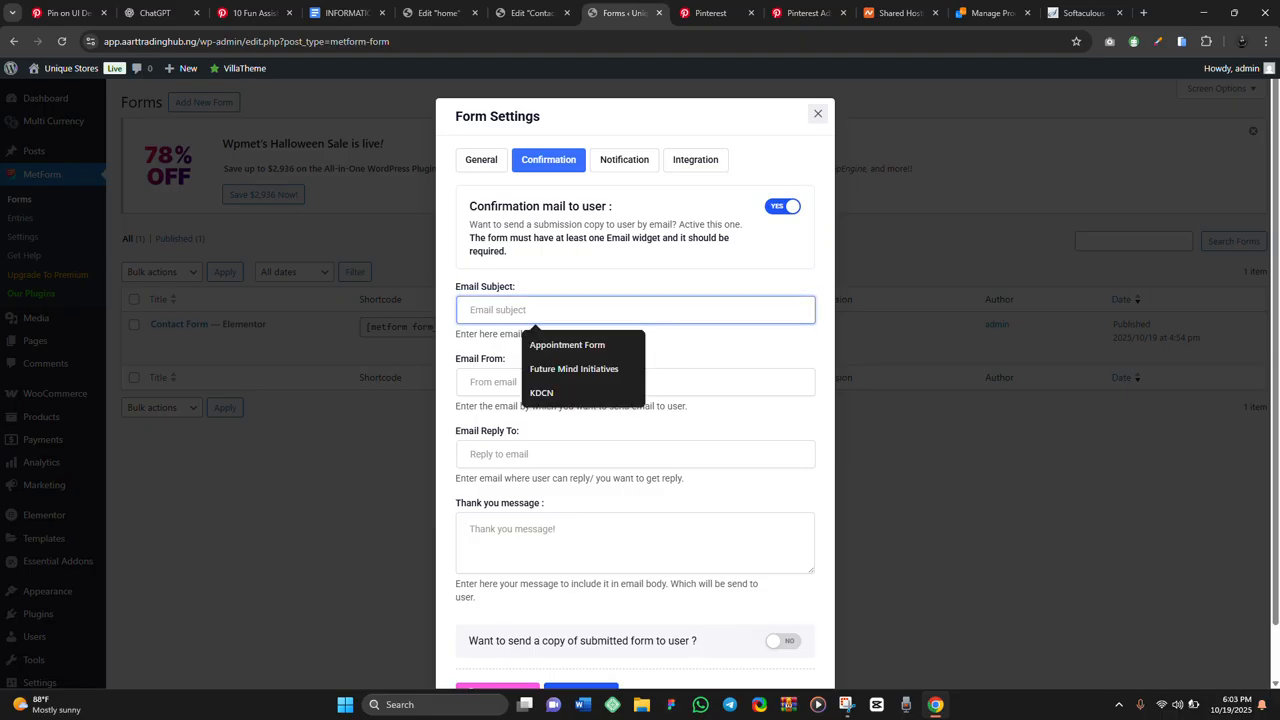
text(Conta)
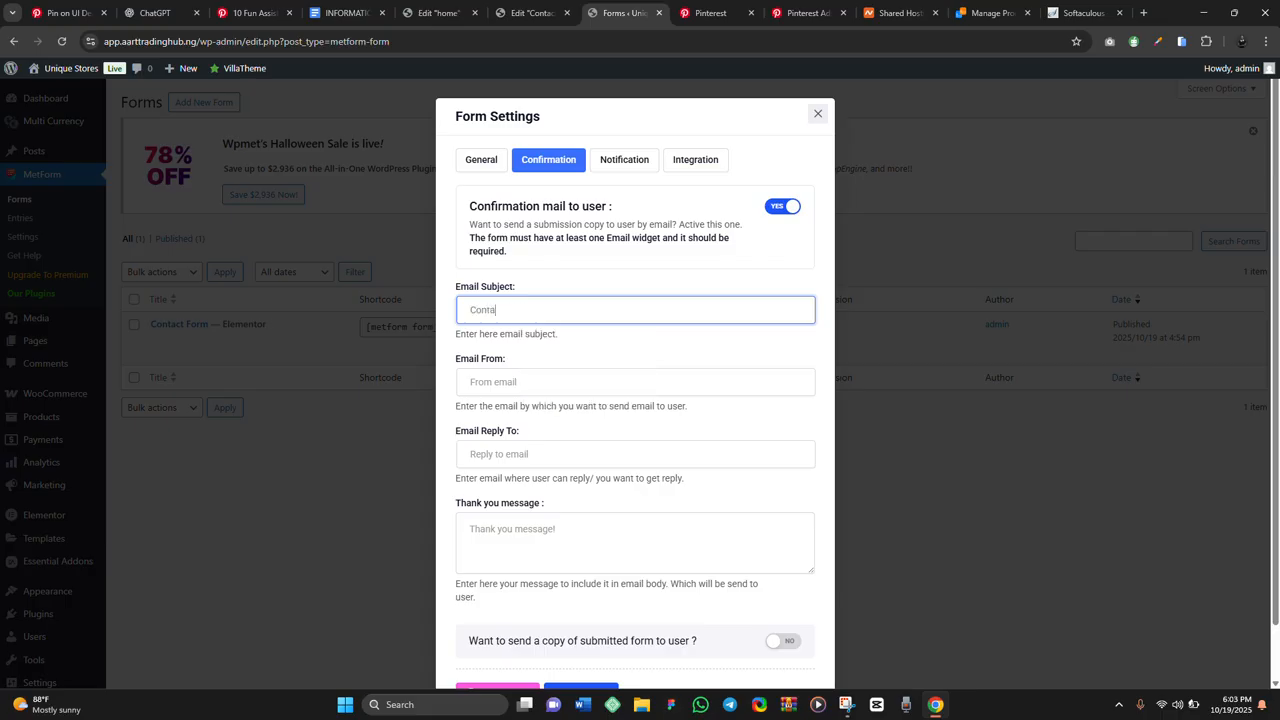
text(ct I)
text(Form)
click(522, 382)
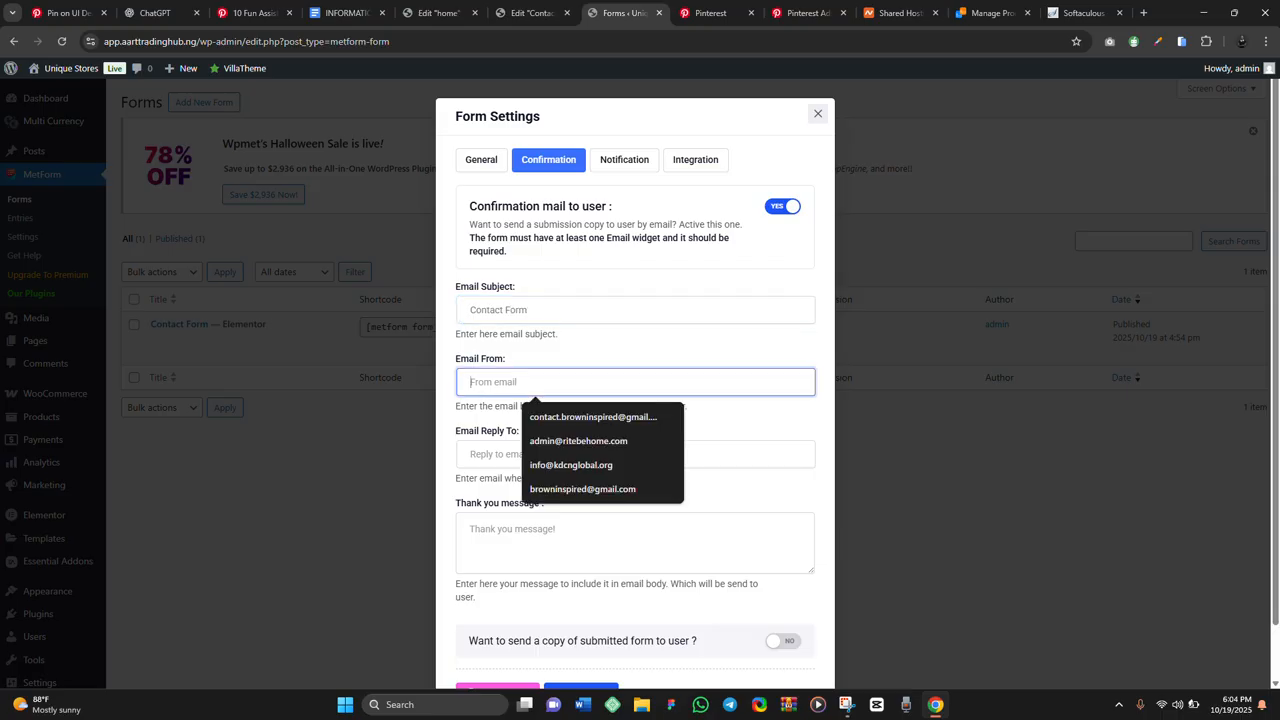
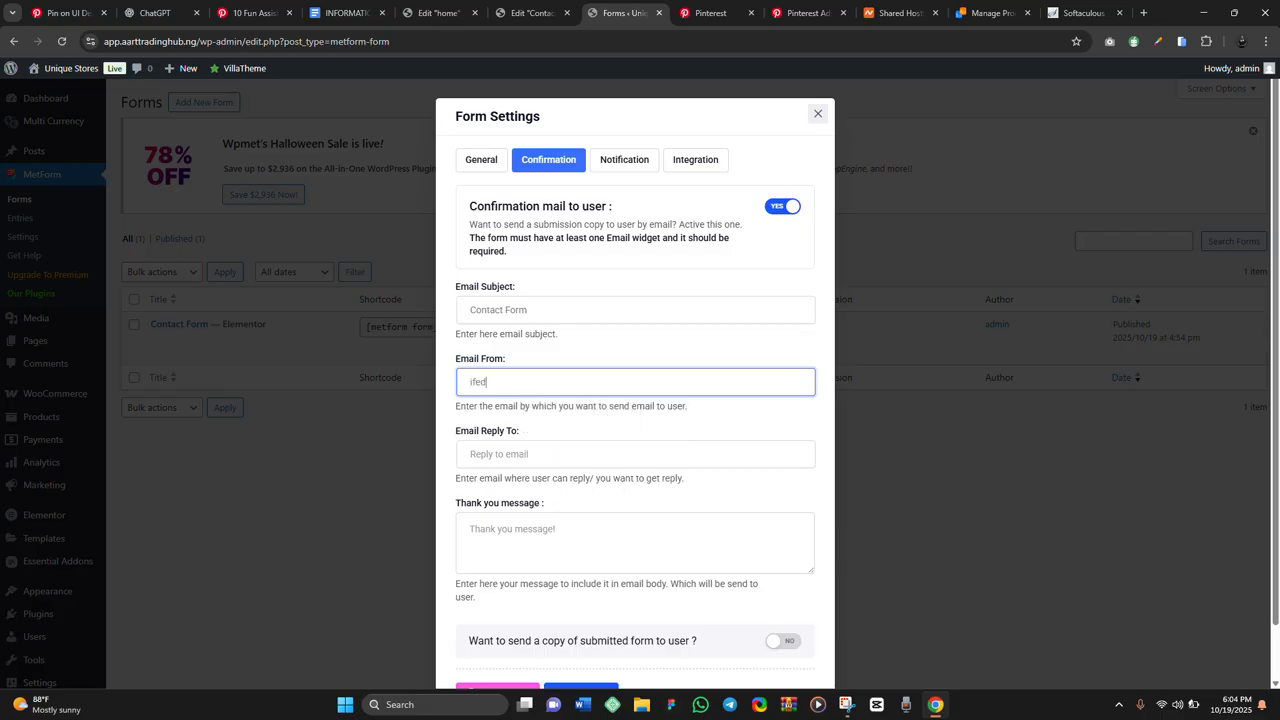
Fill in the reply-to email address and enable sending users a copy of their submission
click(535, 454)
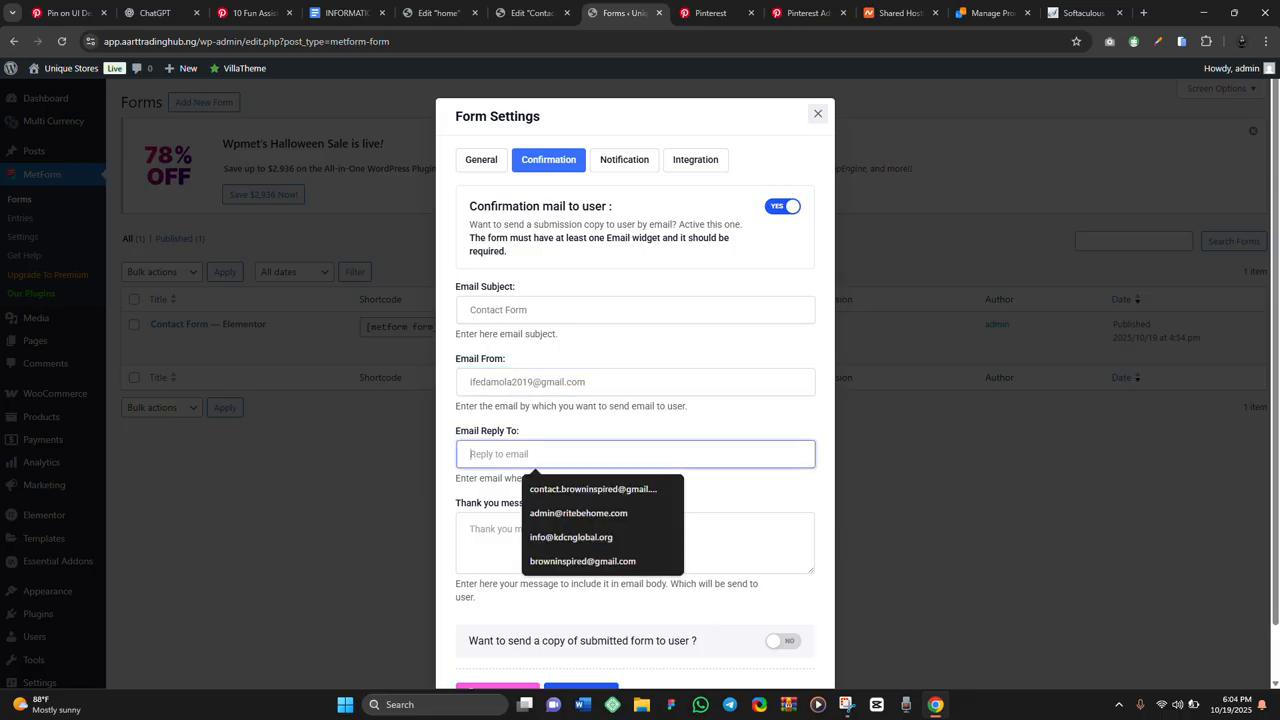
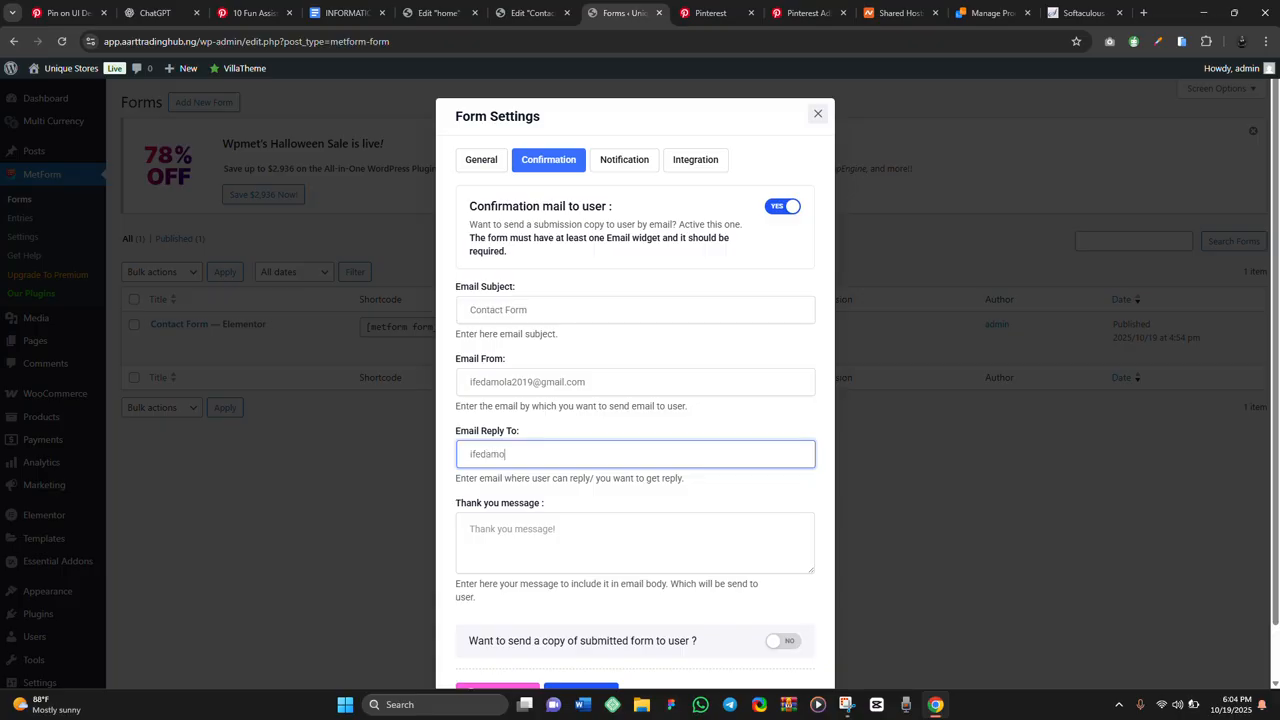
scroll(635, 400, down, 1)
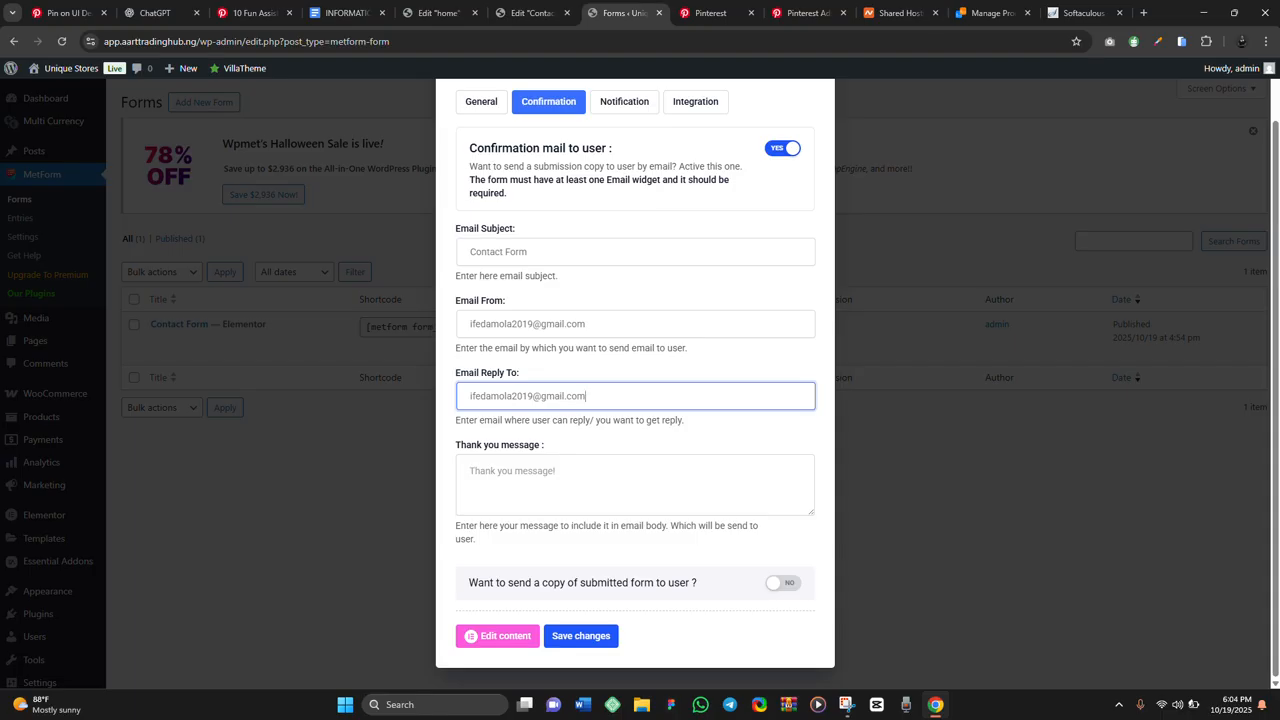
click(783, 583)
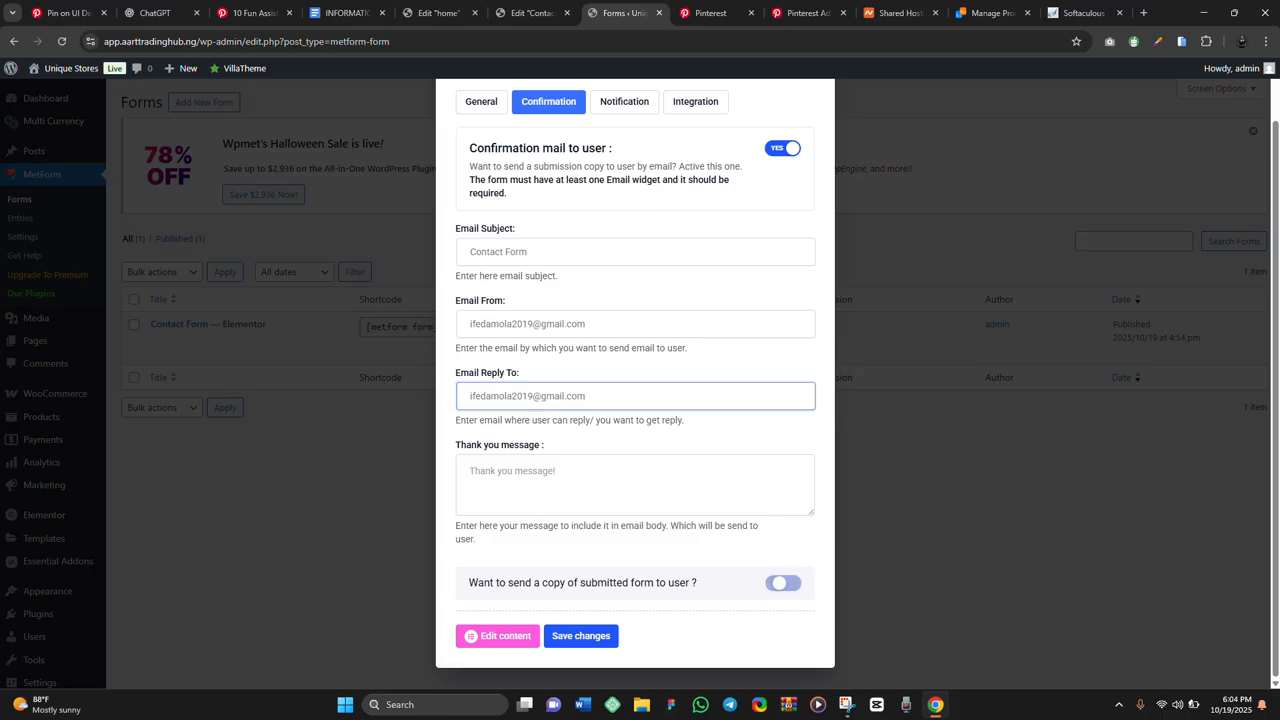
scroll(635, 400, up, 2)
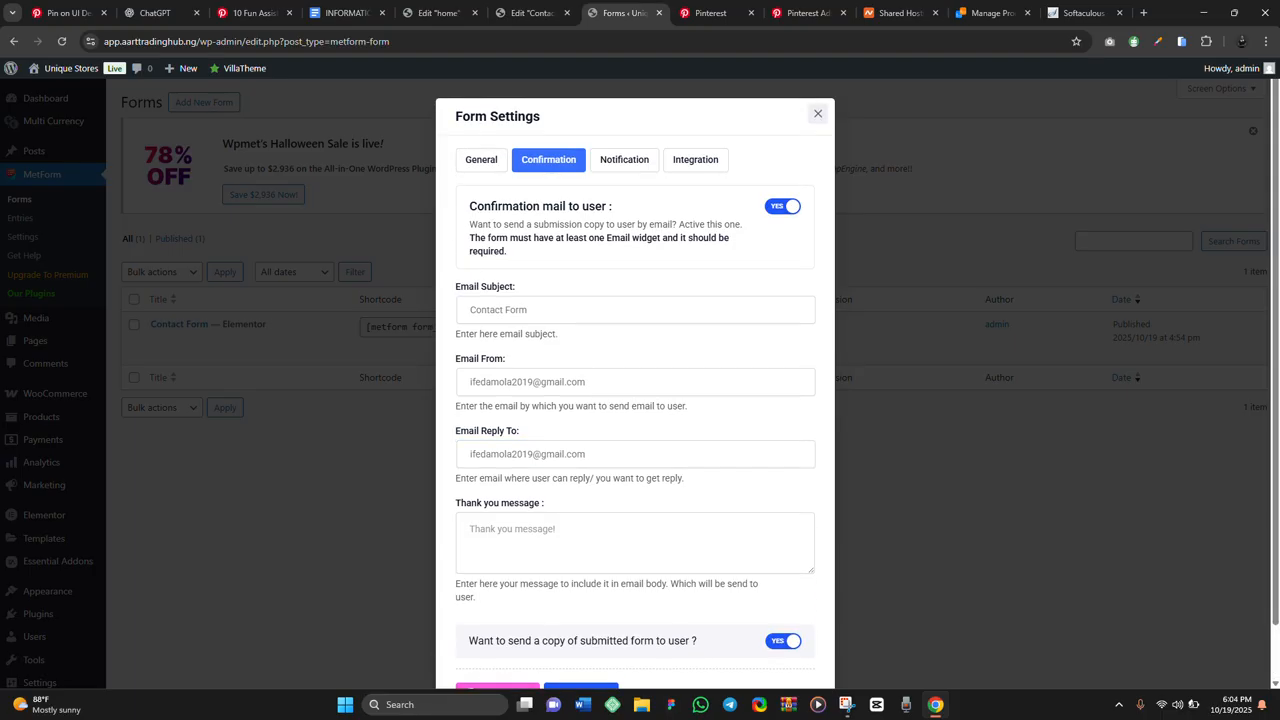
click(624, 160)
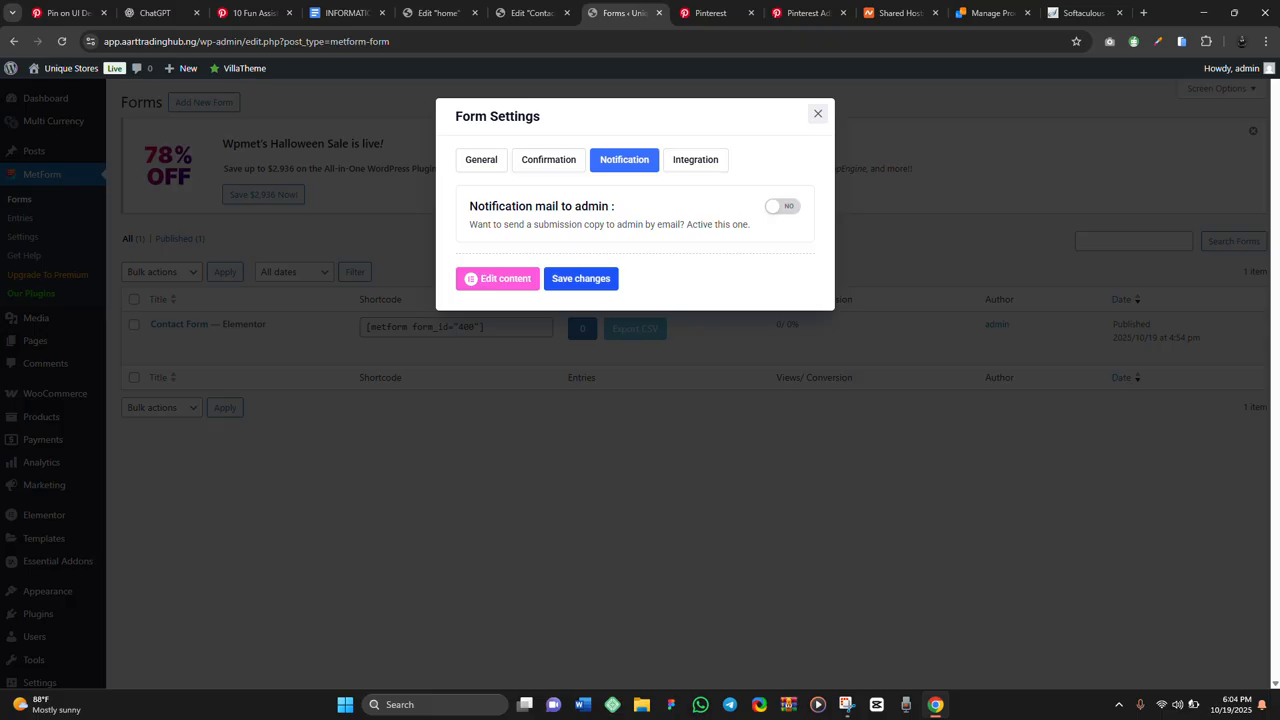
Turn on the admin notification email with subject 'Contact Form' and the admin's address as recipient
click(782, 206)
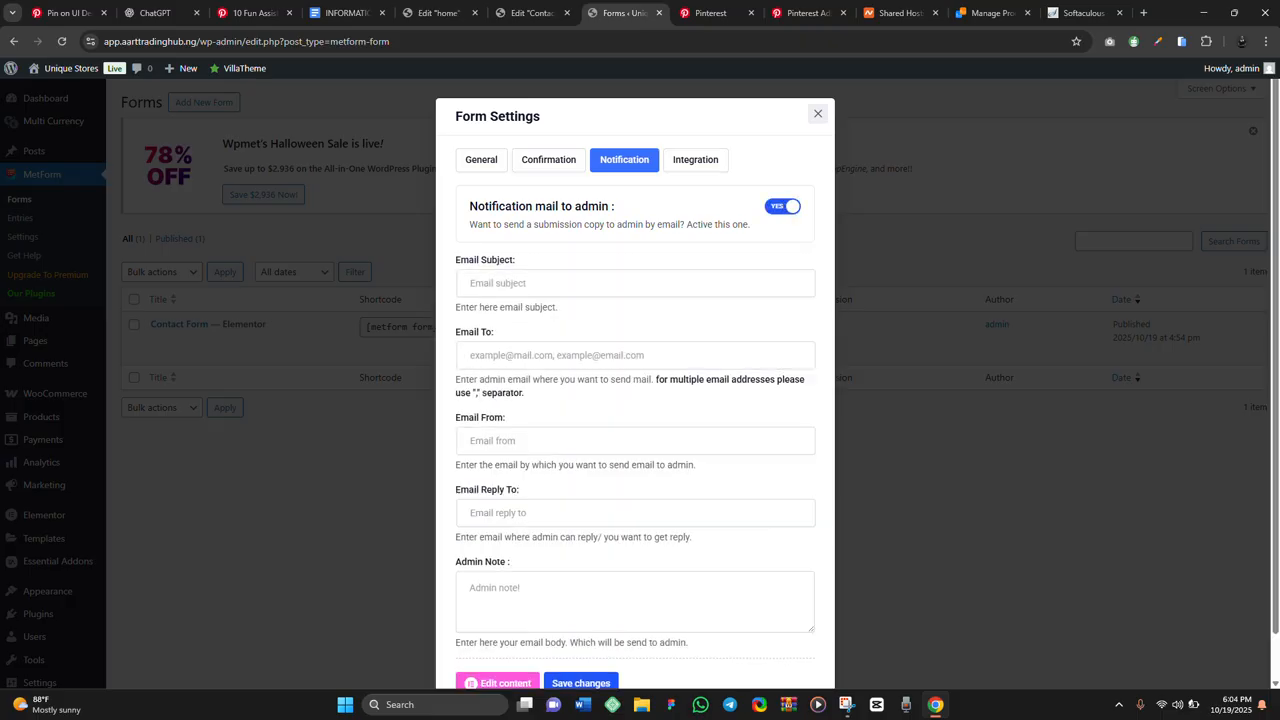
click(540, 283)
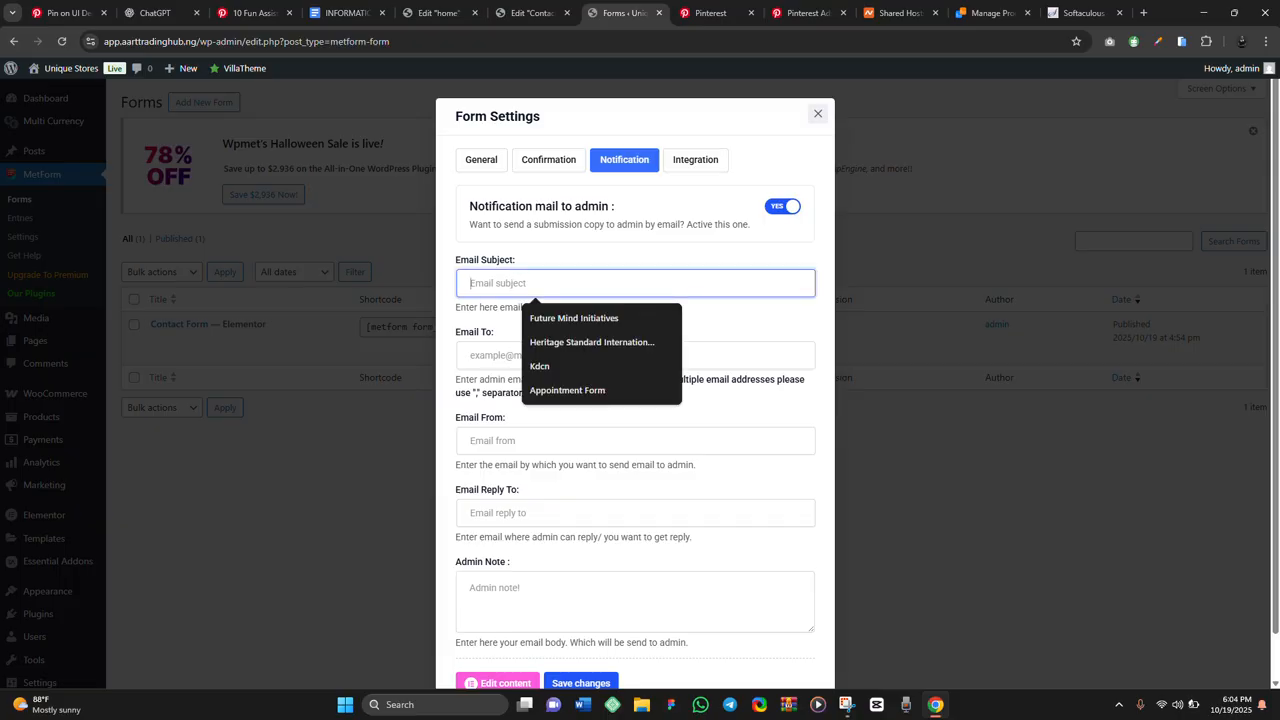
text(Con)
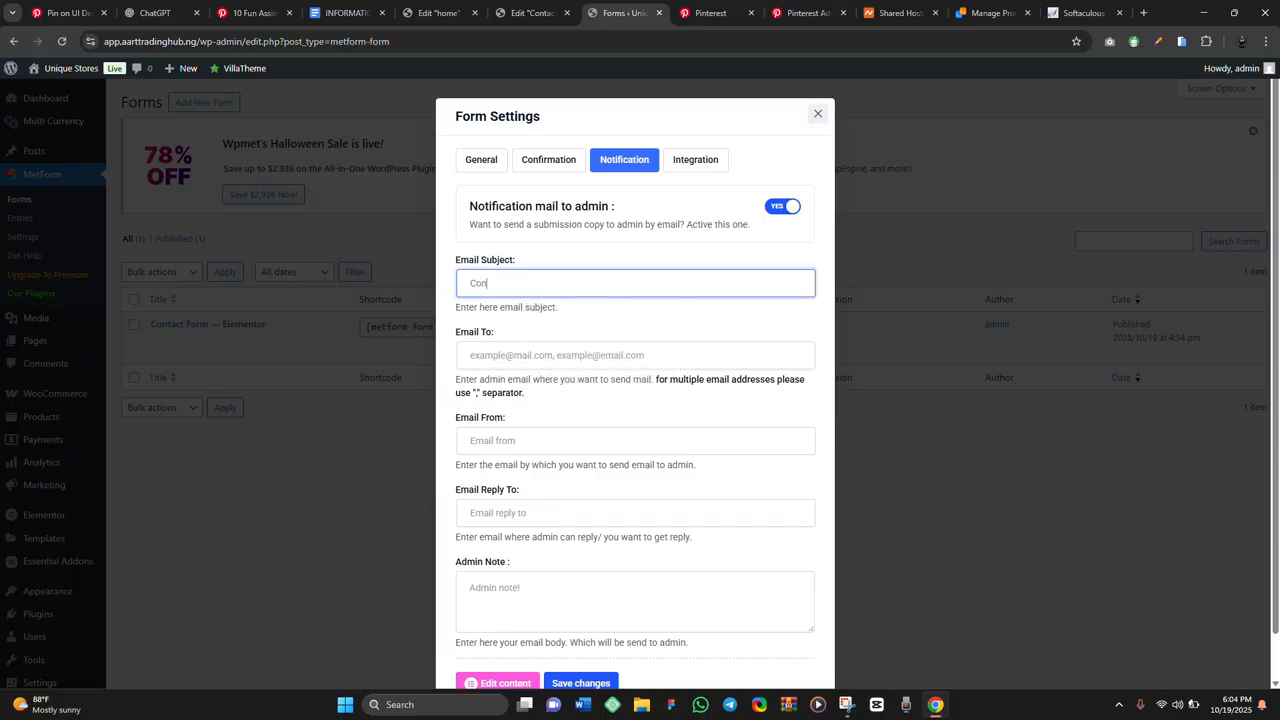
text(tact Form)
click(635, 355)
text(ifed)
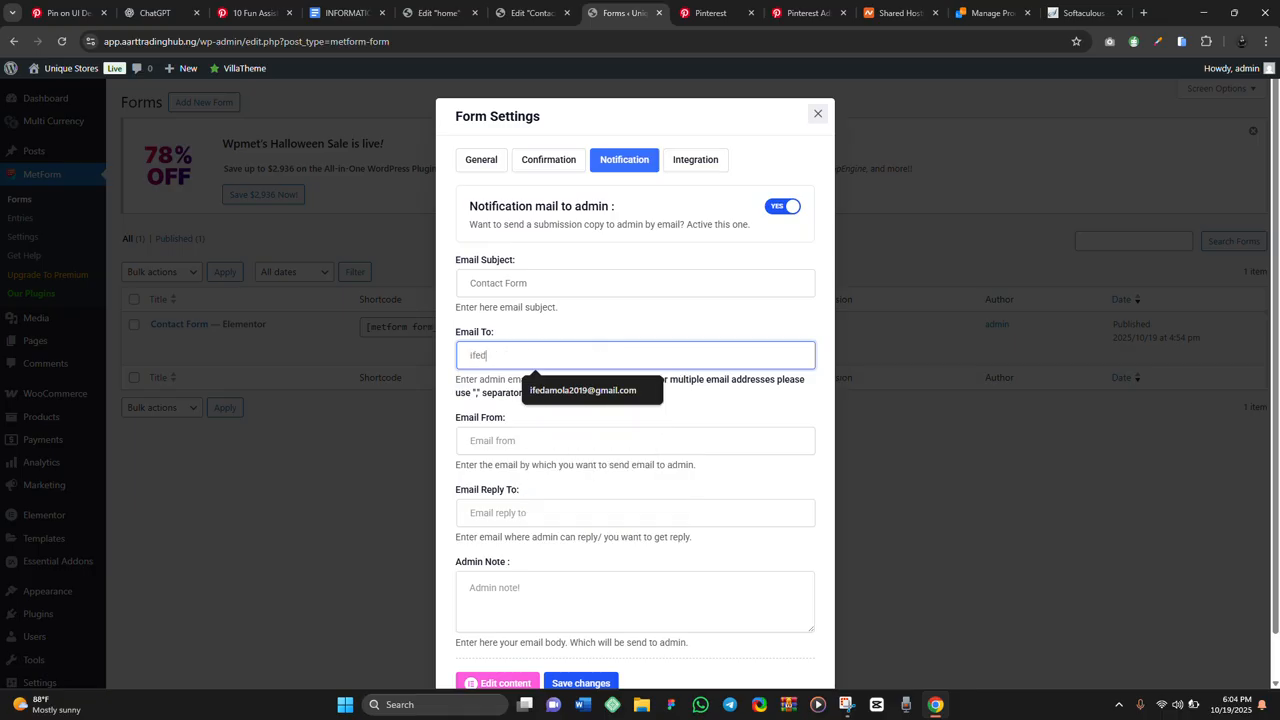
key(Down)
key(Return)
key(Tab)
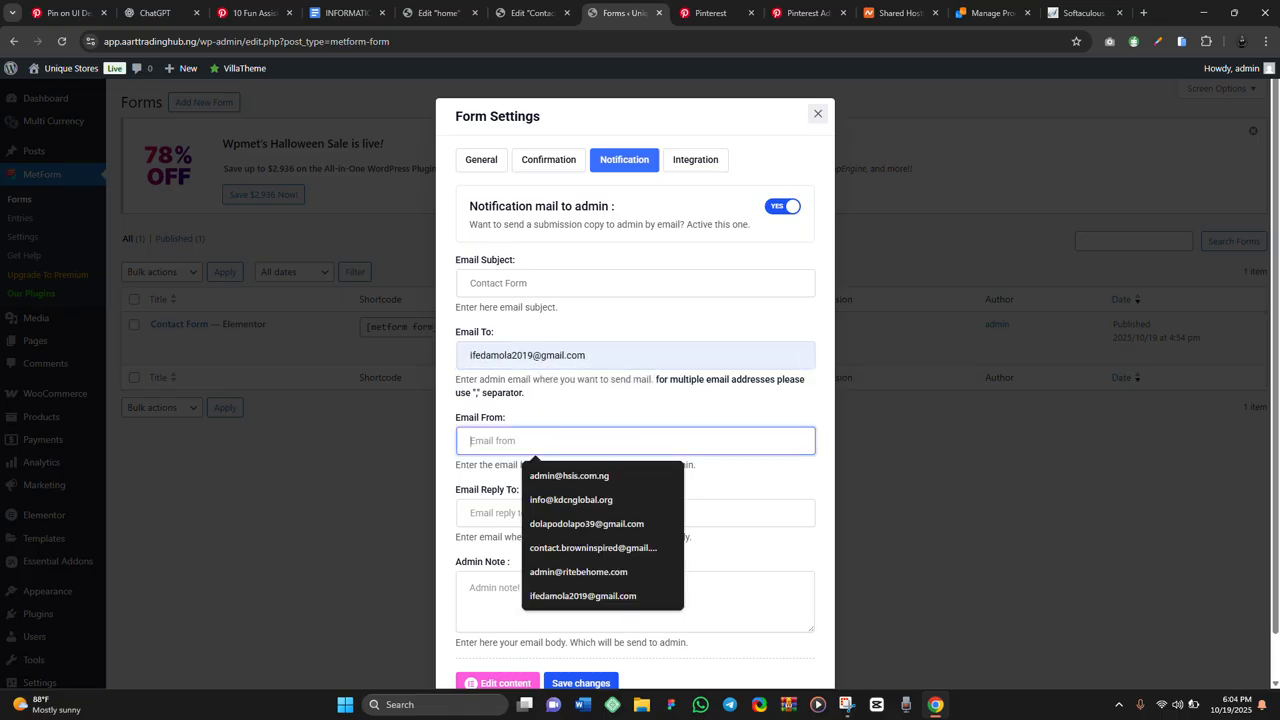
Fill the notification's From and Reply To fields with the admin's address from autofill suggestions
text(ifed)
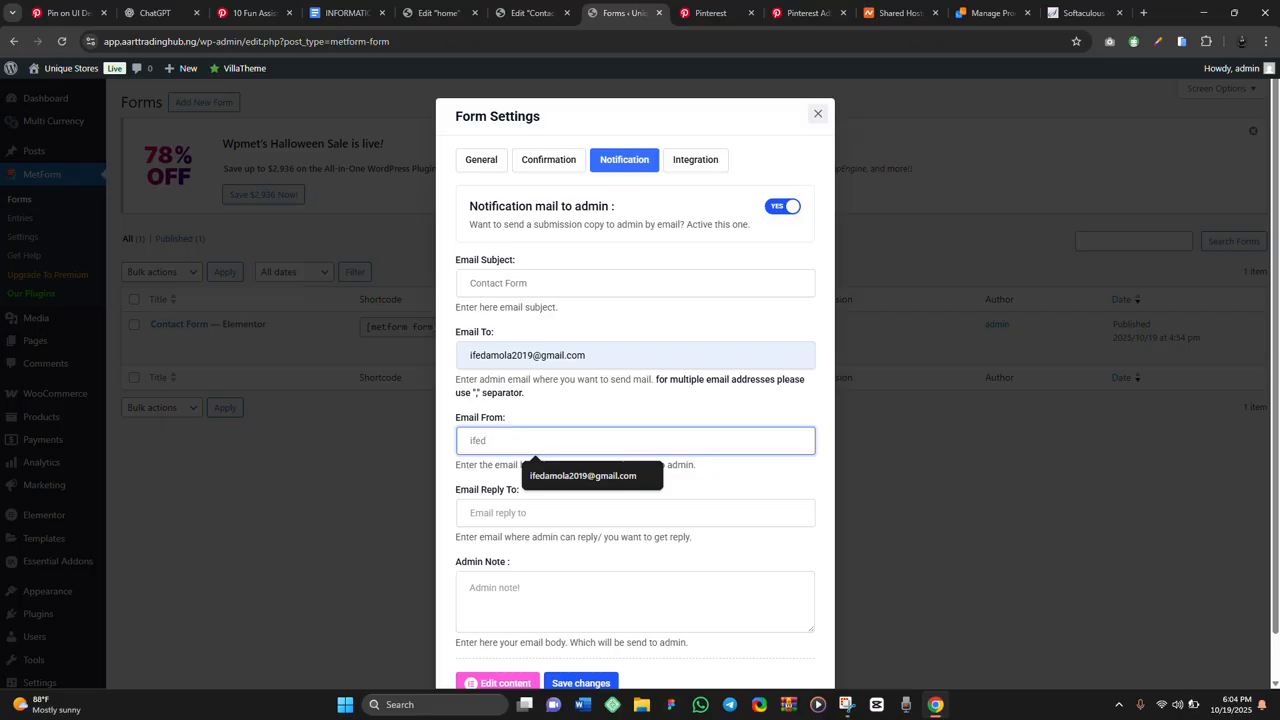
key(Tab)
key(shift+Tab)
key(Down)
key(Return)
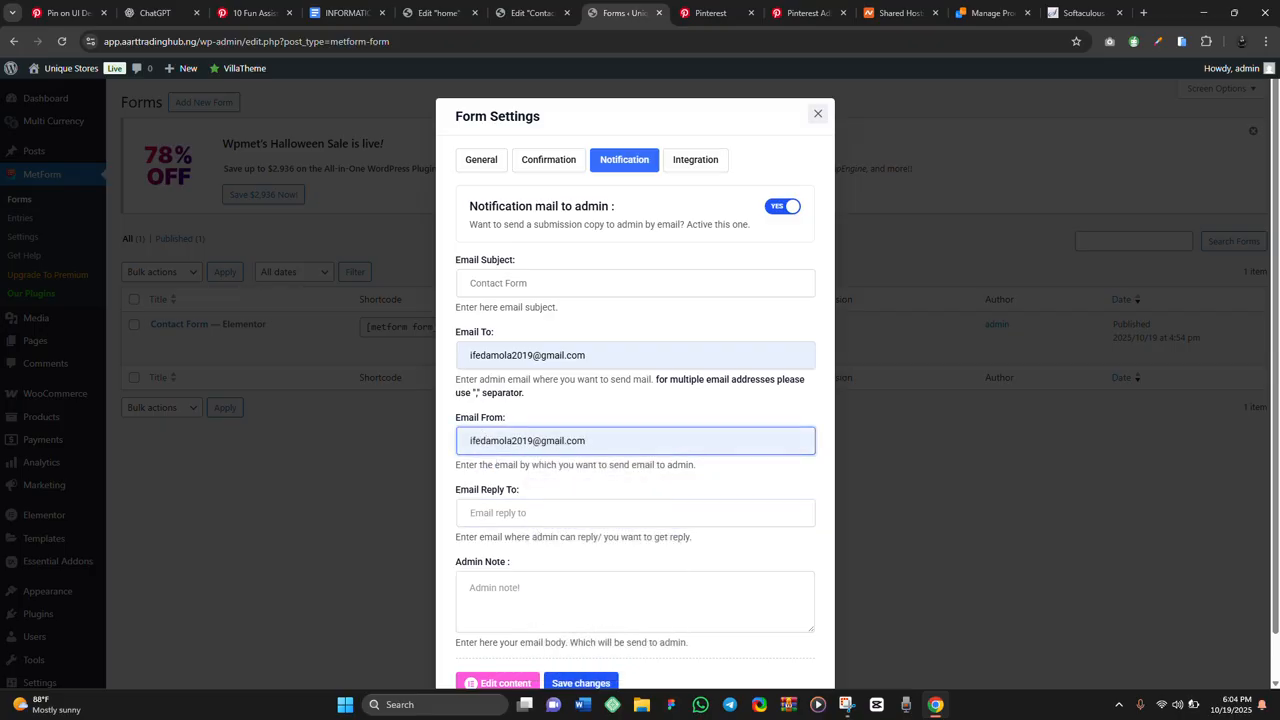
key(Tab)
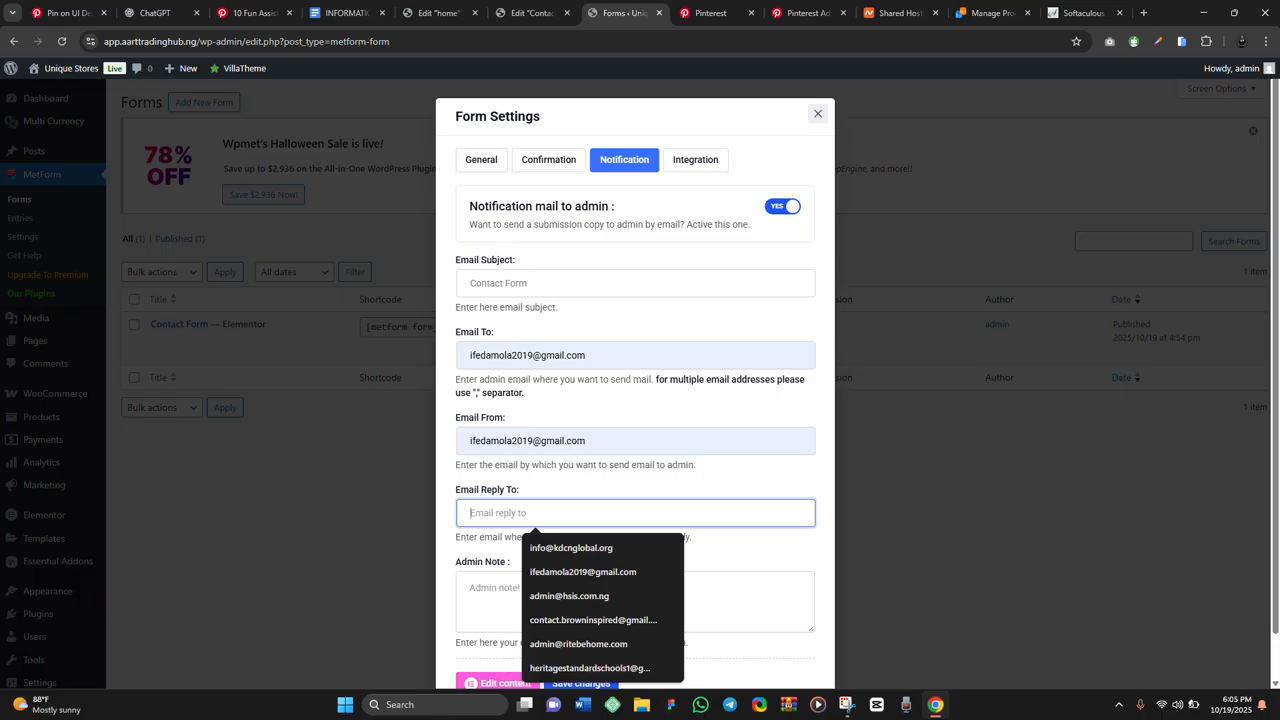
text(ifed)
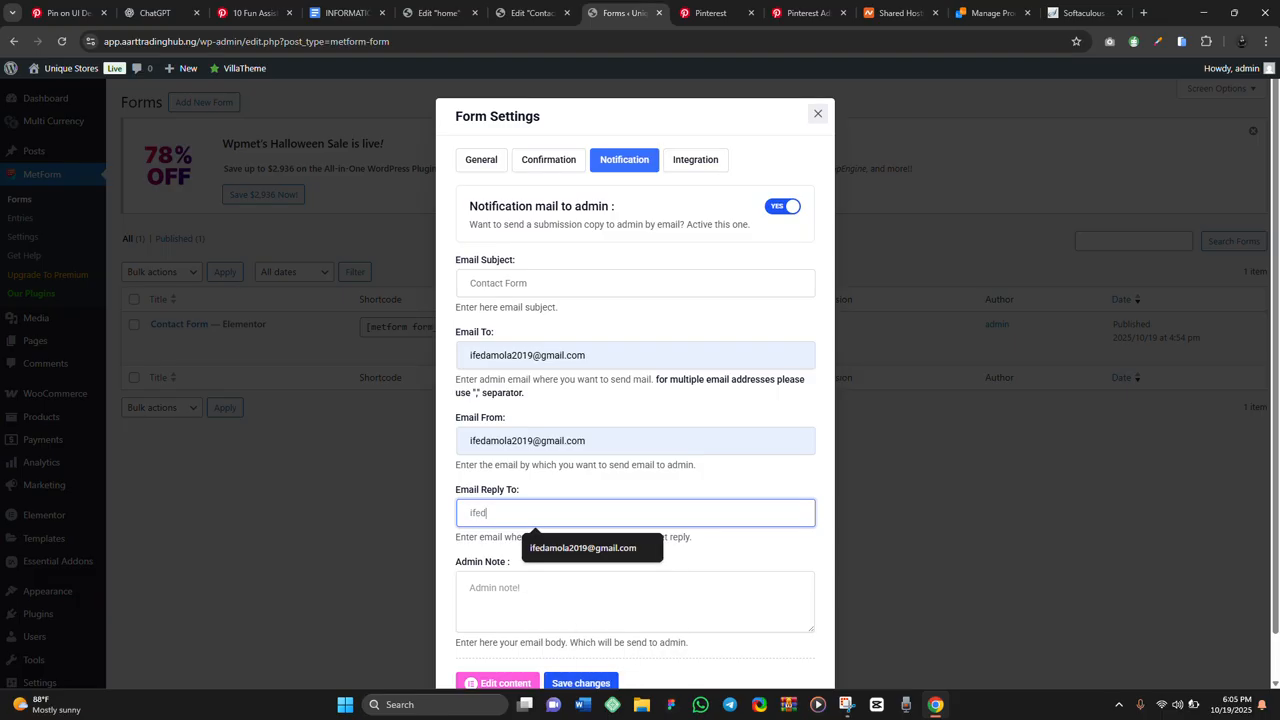
key(Down)
key(Return)
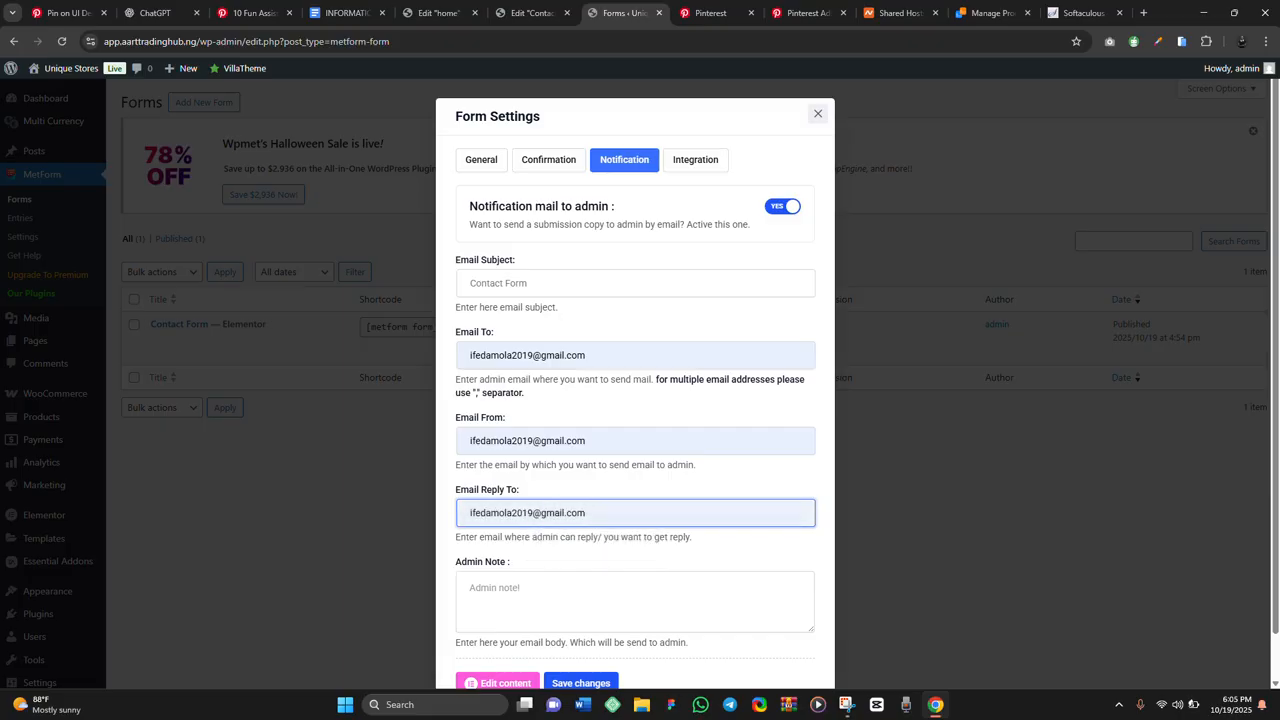
scroll(635, 380, down, 1)
scroll(635, 380, up, 1)
scroll(635, 380, down, 1)
Save the notification settings and look over the live Contact Form page's fields
click(581, 636)
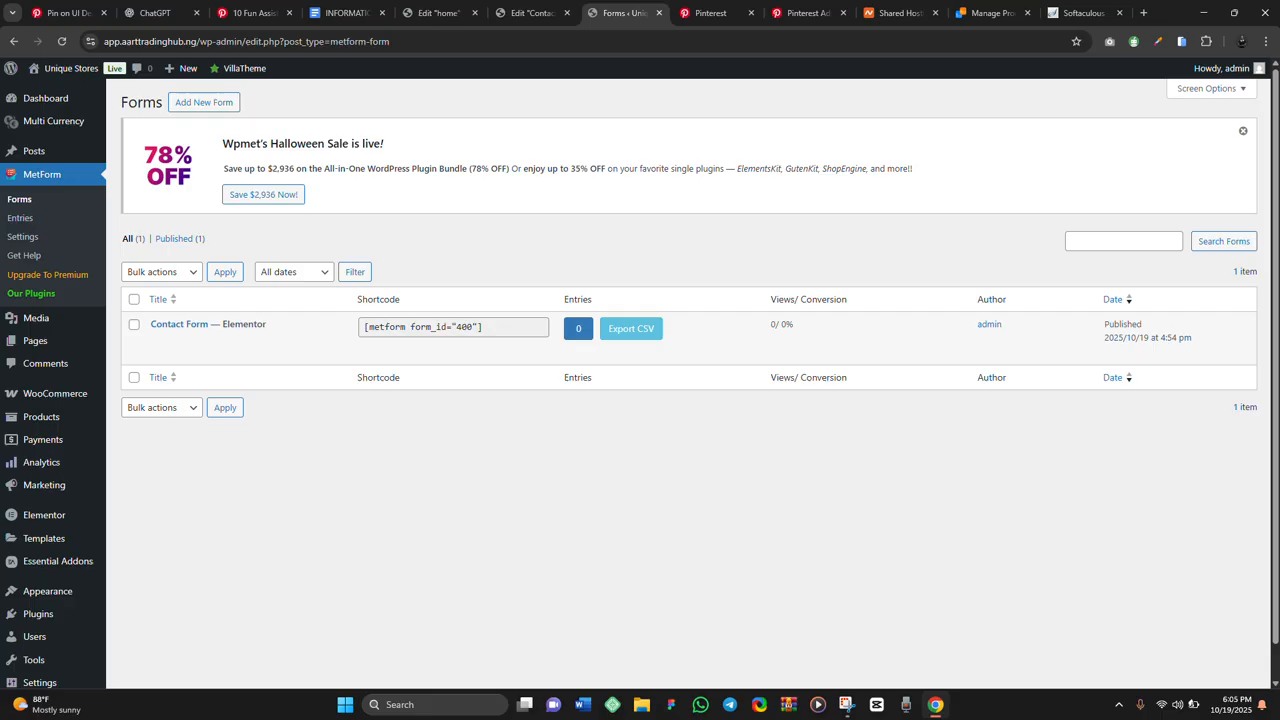
scroll(640, 380, down, 1)
scroll(640, 380, up, 1)
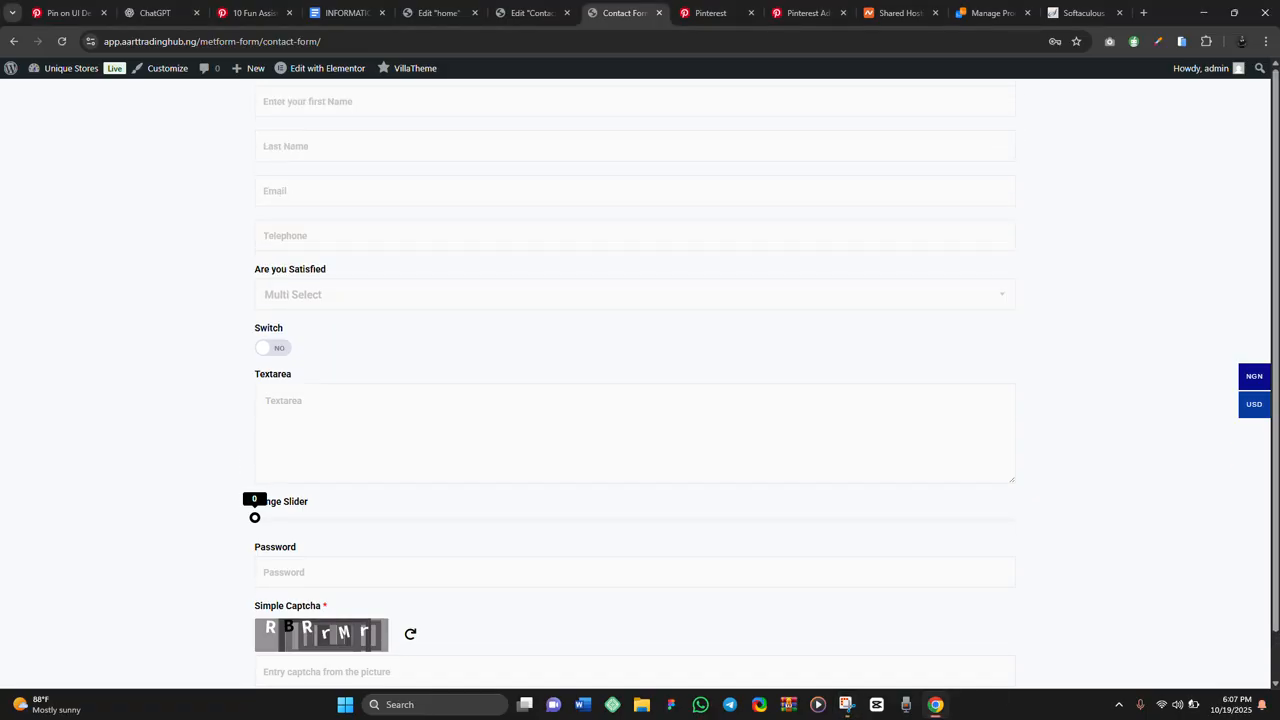
Autofill the name, telephone and email fields from saved contact details
click(336, 102)
click(368, 143)
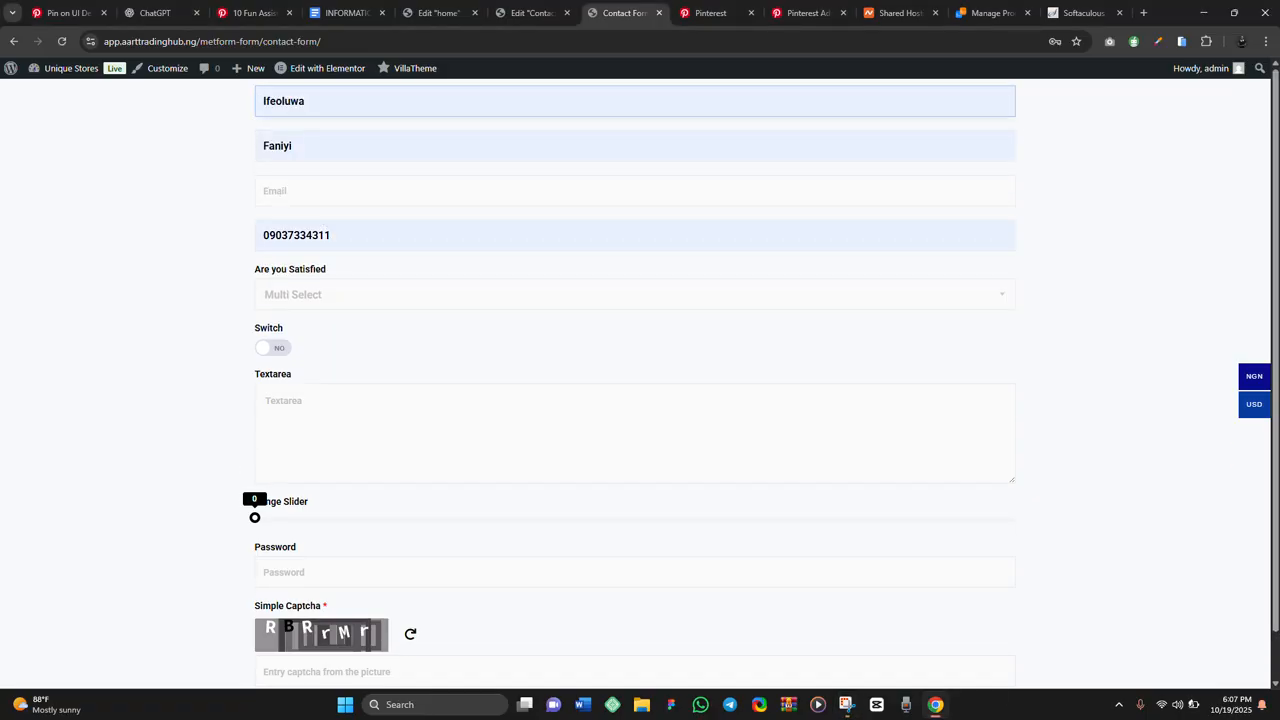
click(333, 198)
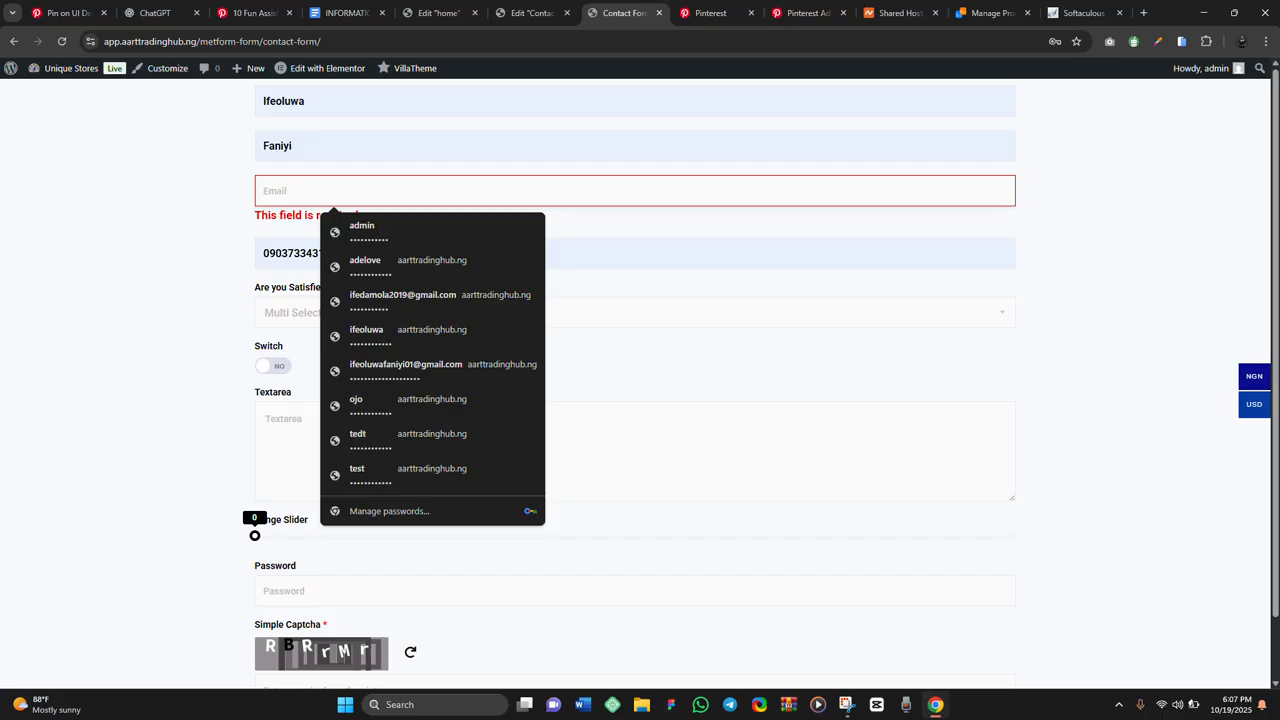
text(ifed)
key(Down)
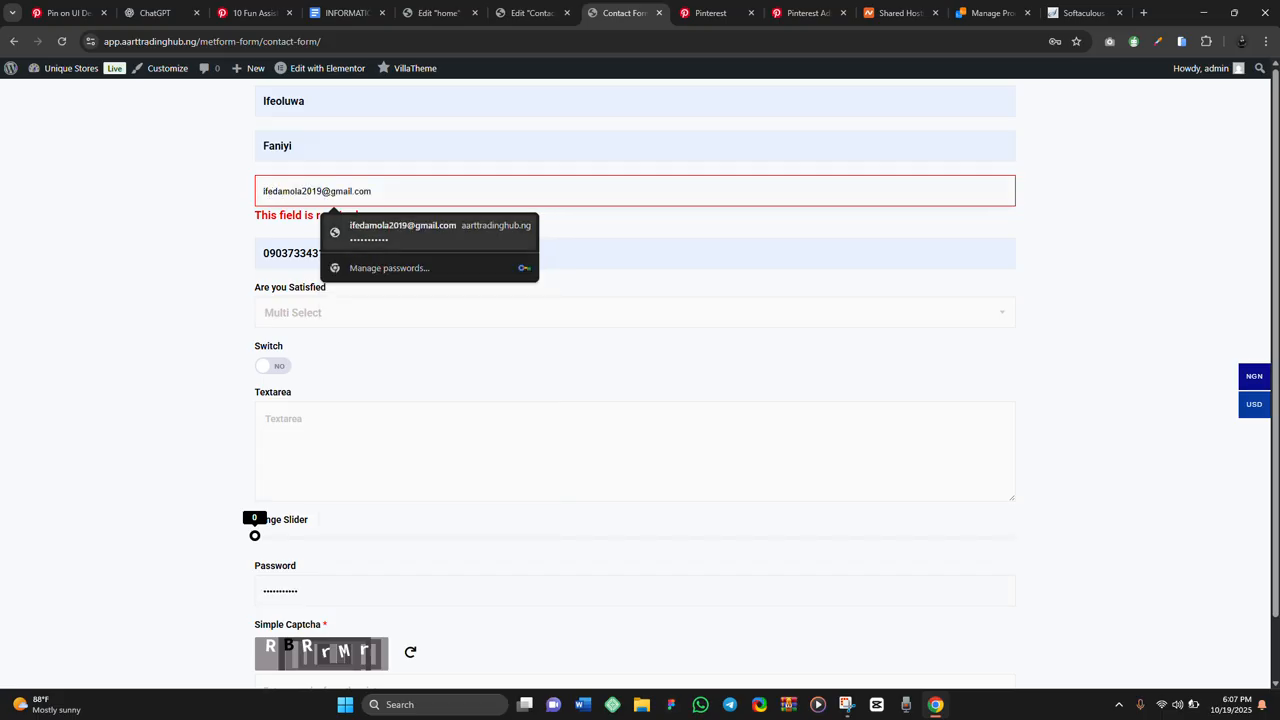
key(Return)
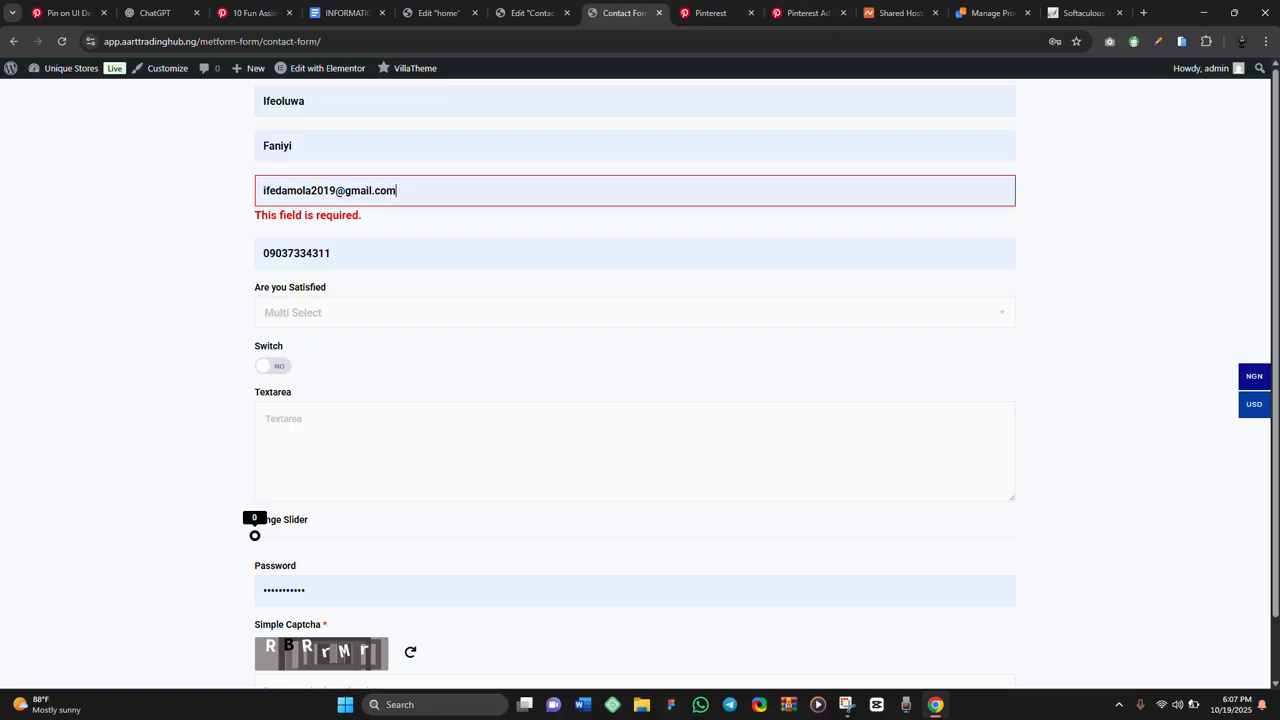
click(600, 248)
Select No, Yes and Maybe as the Are you Satisfied answers
click(600, 295)
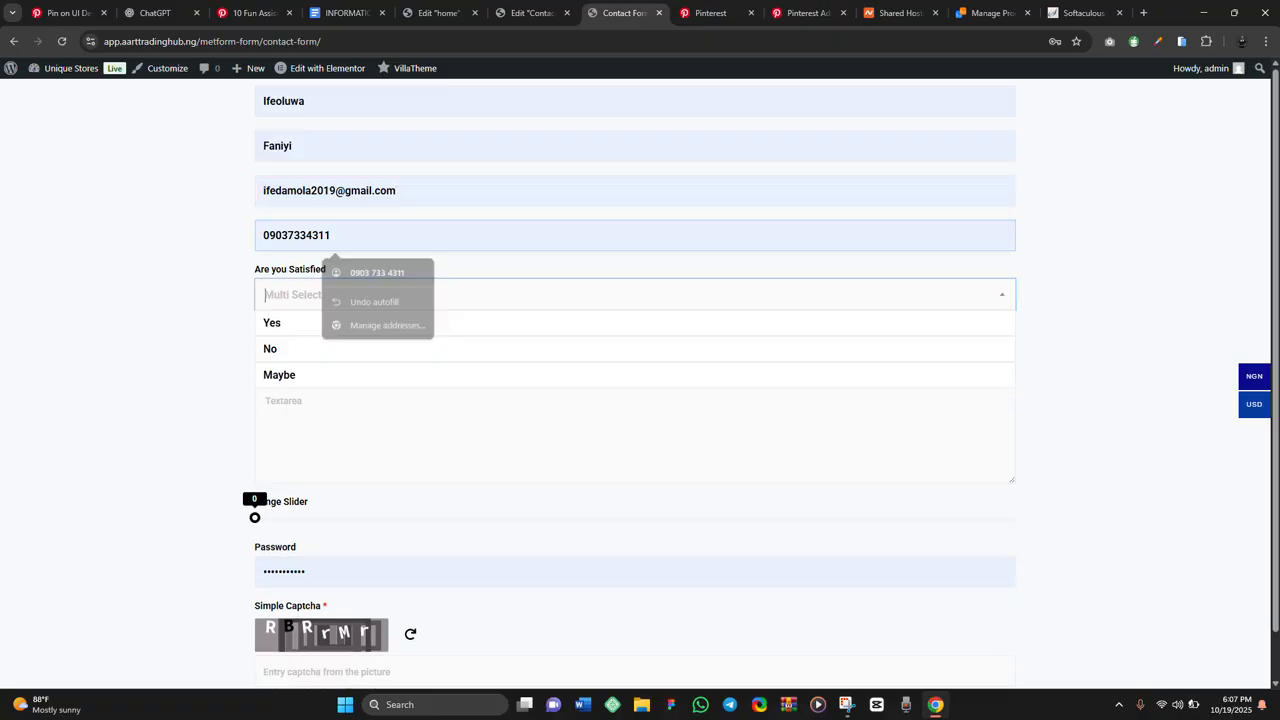
click(600, 295)
click(634, 295)
click(600, 349)
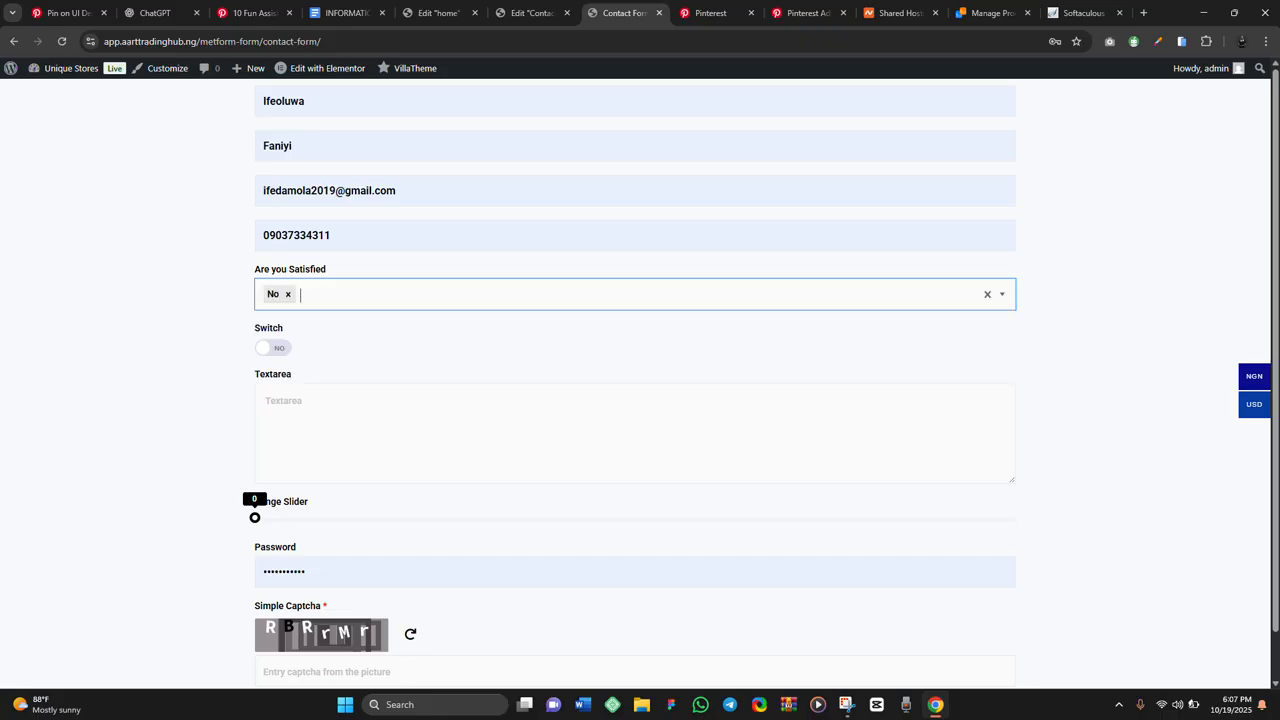
click(600, 295)
click(600, 434)
click(600, 295)
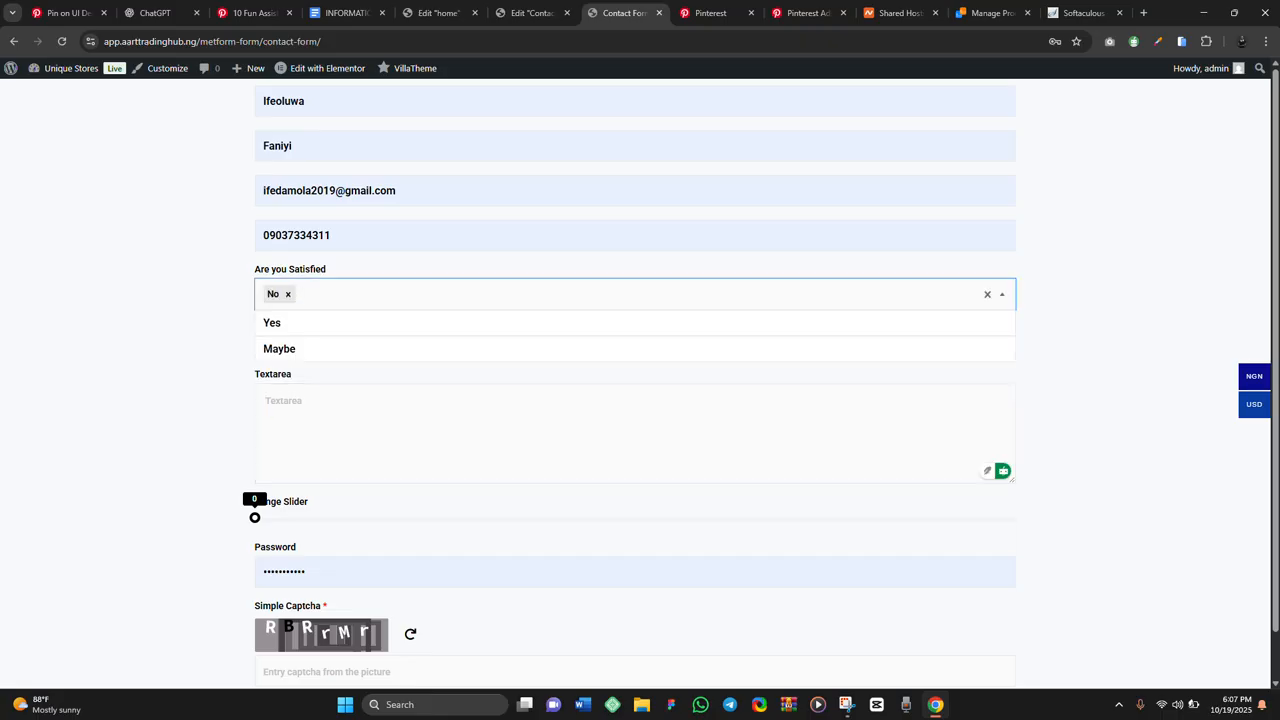
click(600, 323)
click(600, 295)
click(600, 295)
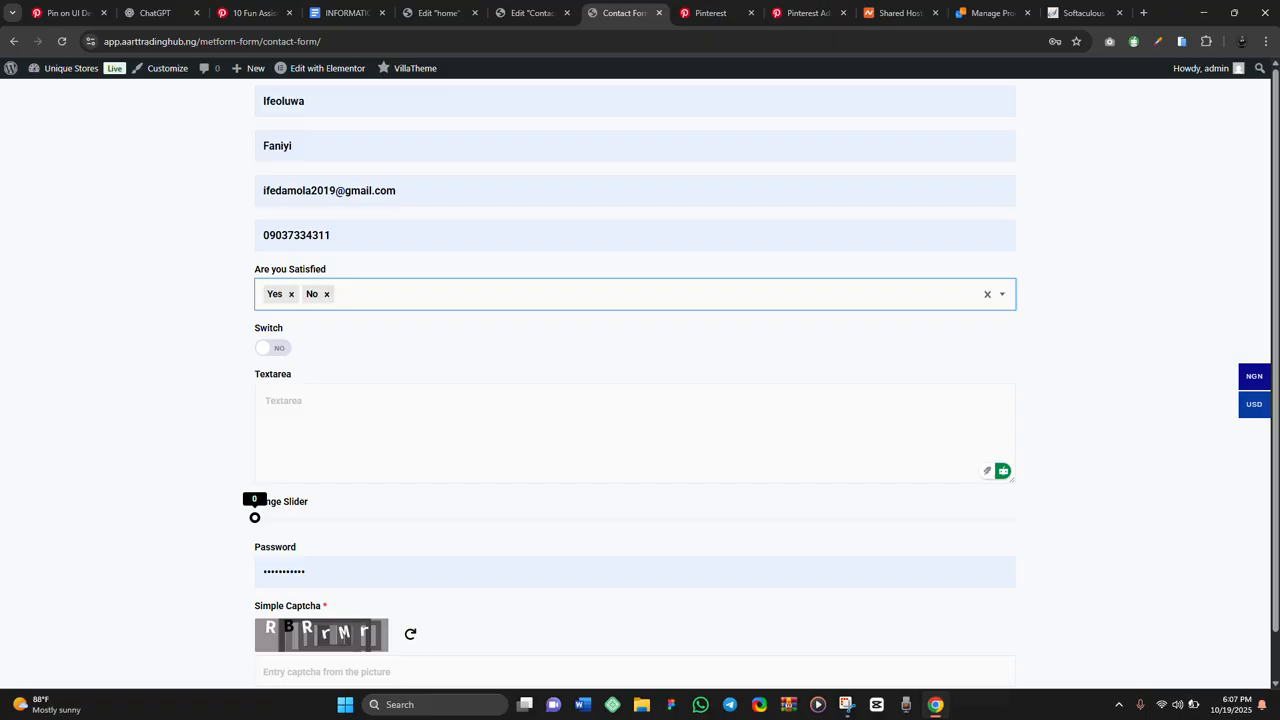
click(600, 295)
click(600, 323)
Turn the Switch on, set the Range Slider to 41, enter the captcha text and submit
click(273, 348)
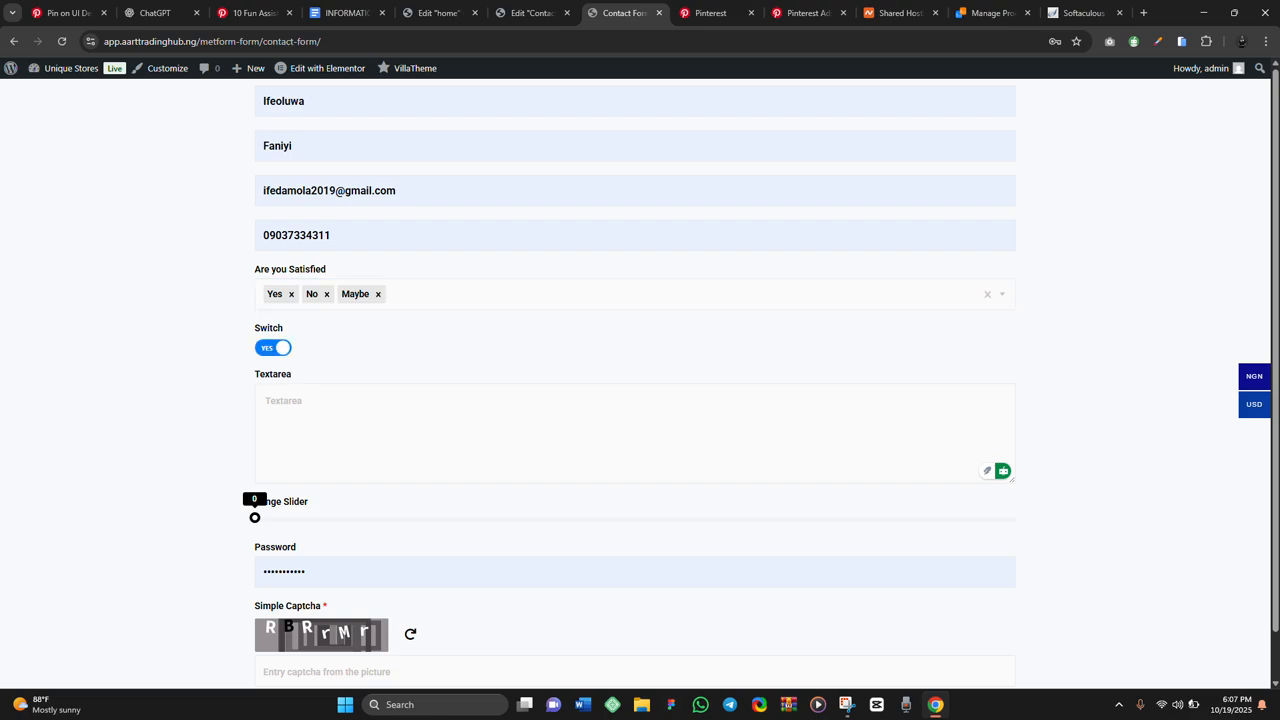
click(300, 415)
scroll(635, 400, down, 1)
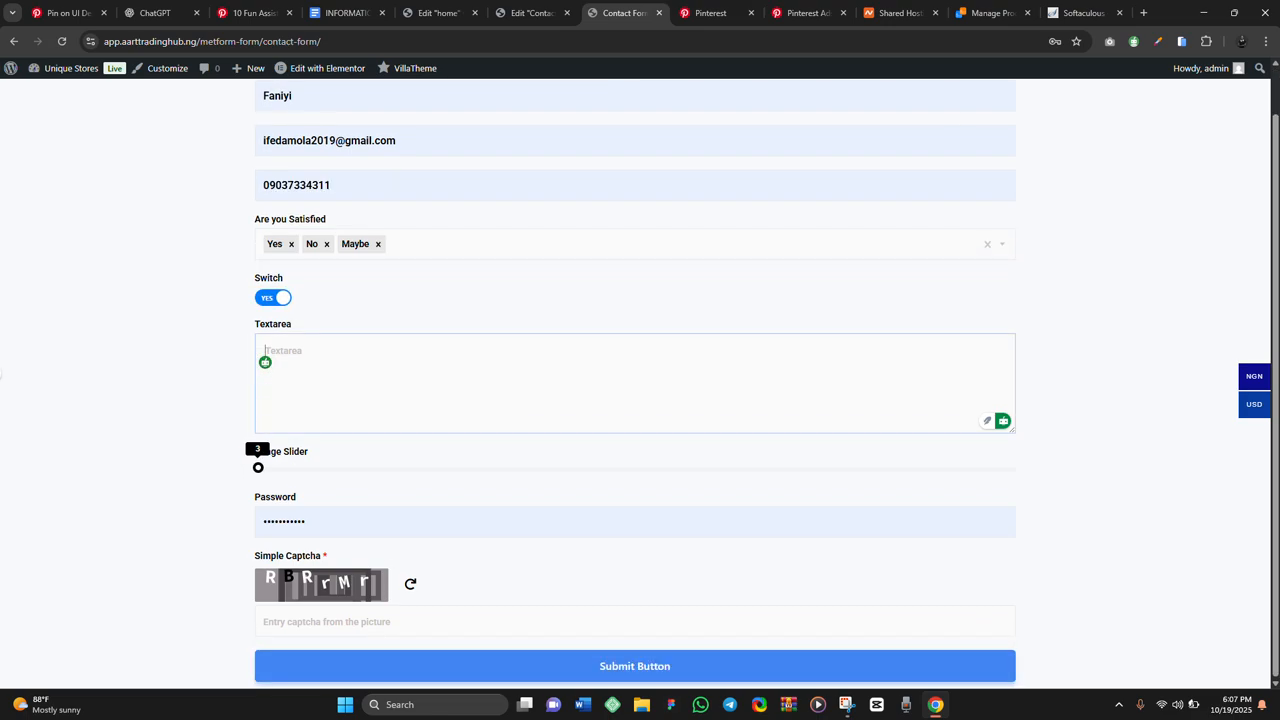
drag(255, 467, 566, 467)
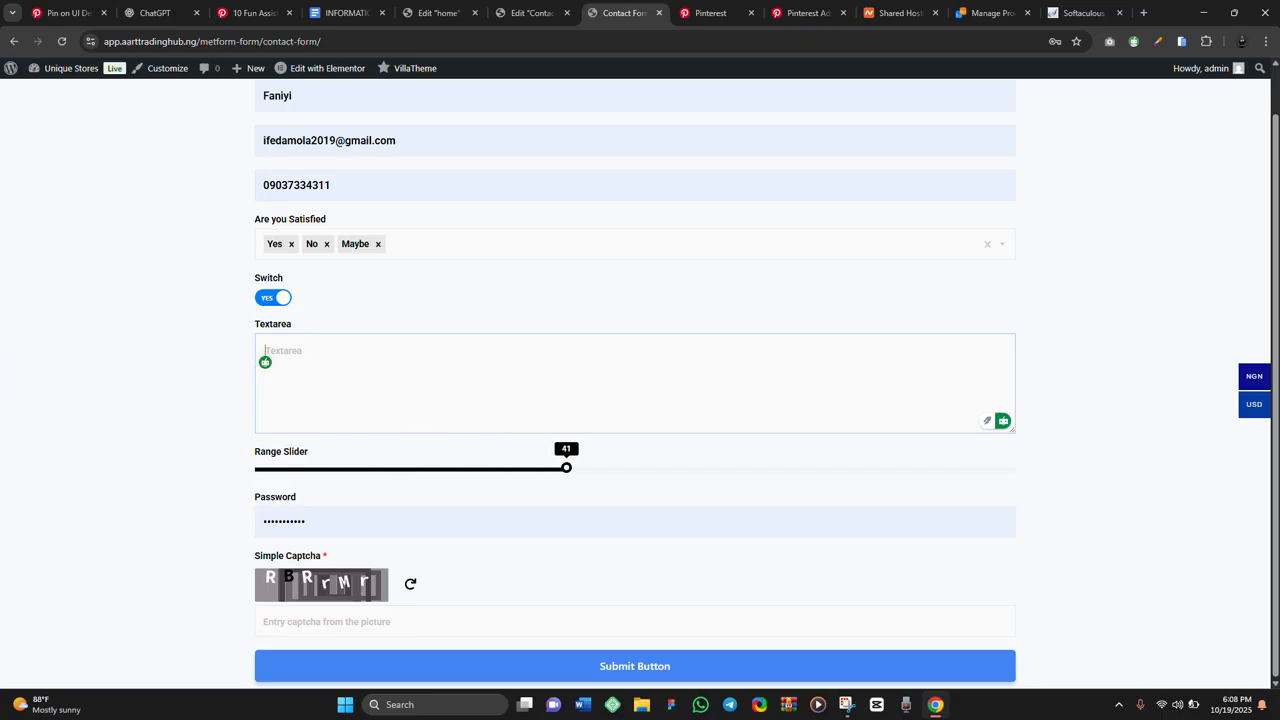
click(400, 621)
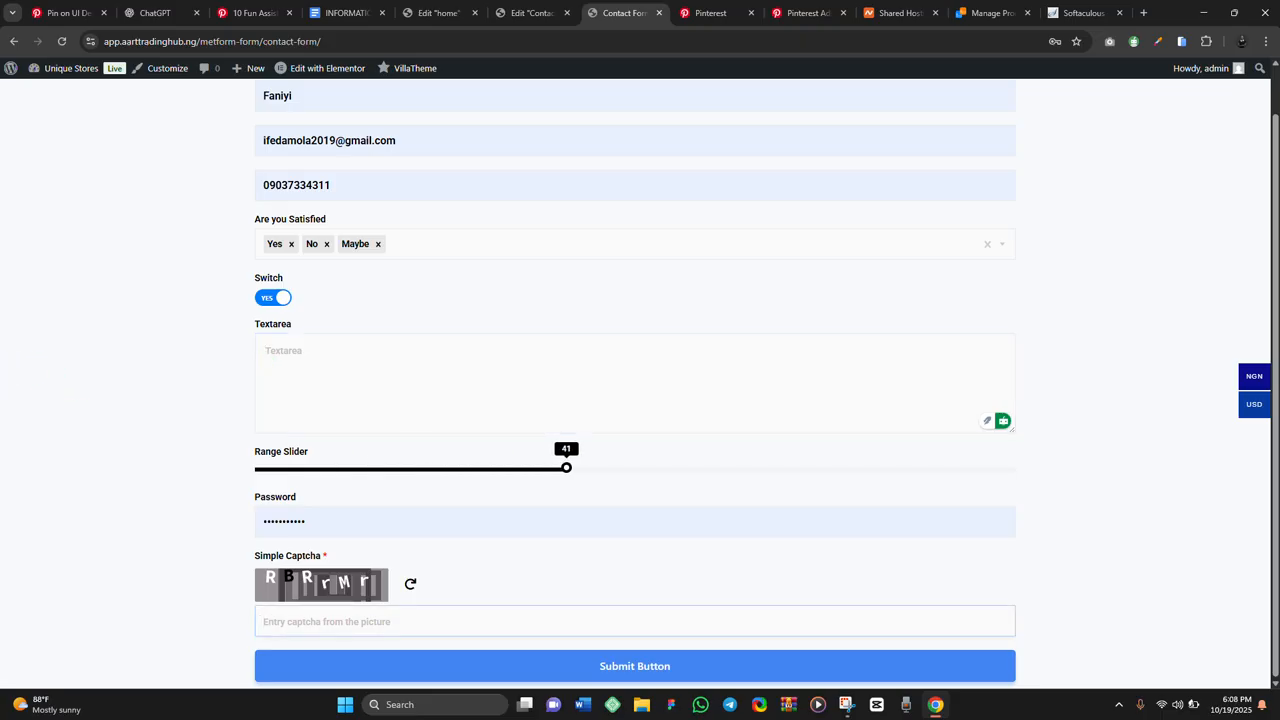
text(RBRrMr)
key(Return)
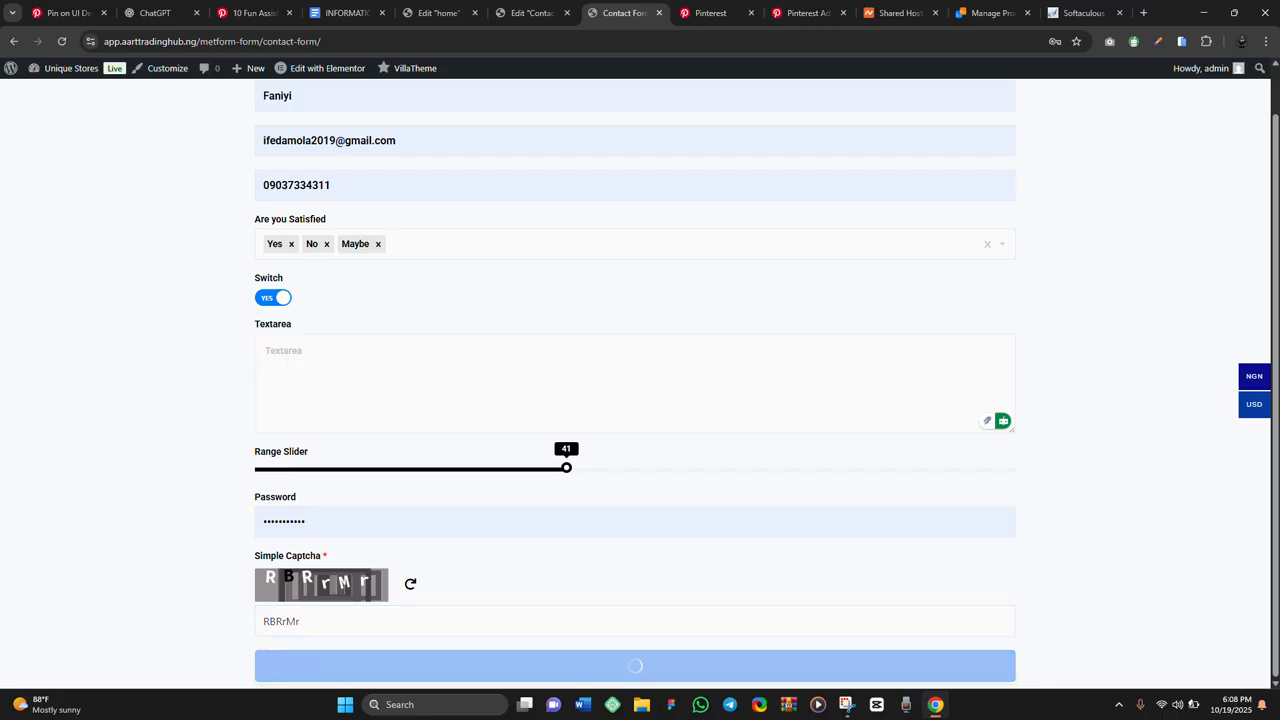